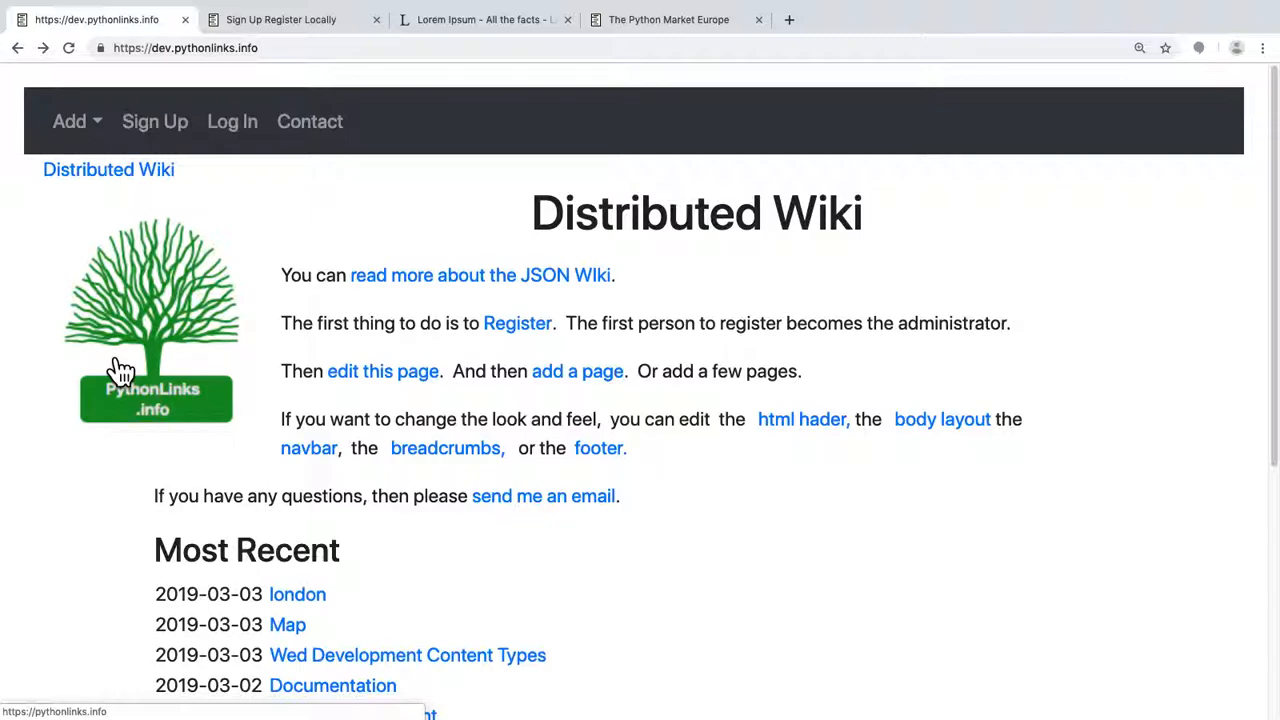
Open the wiki's local registration form, switch to the other sign-up form already open, and submit it with the prefilled details
{"action": "scroll", "coordinate": [140, 355], "scroll_direction": "down", "scroll_amount": 1}
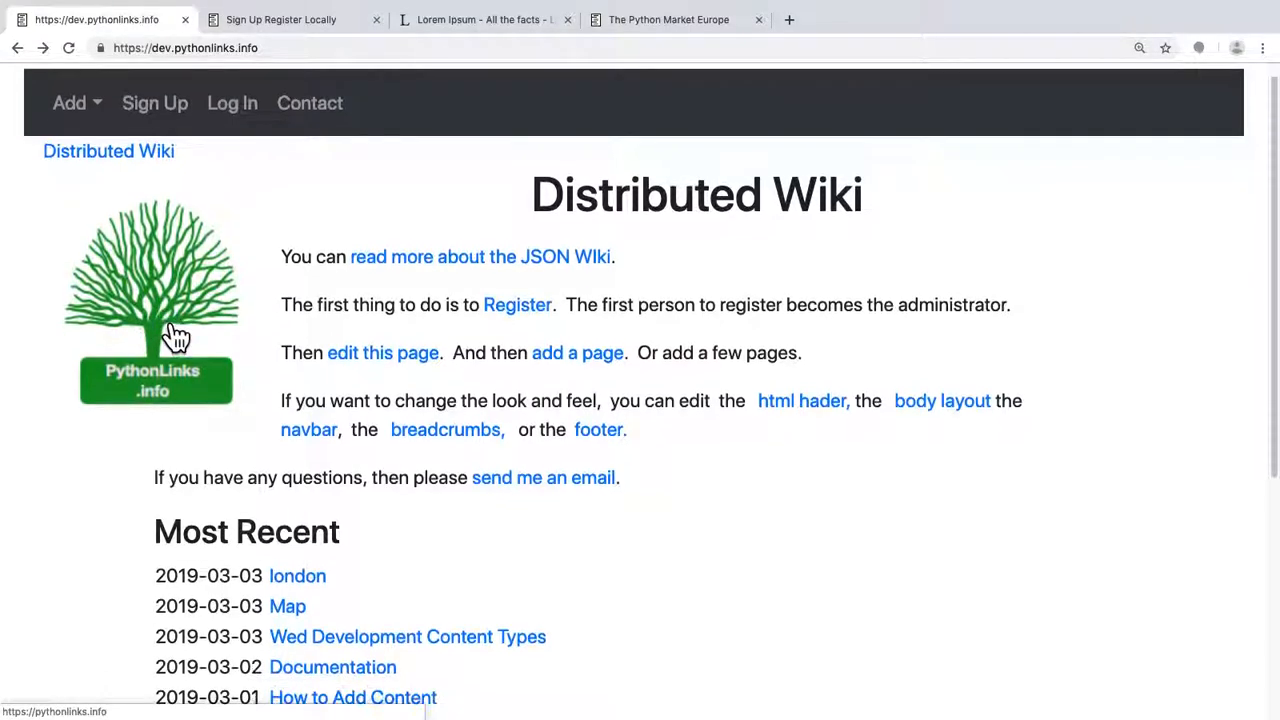
{"action": "scroll", "coordinate": [210, 255], "scroll_direction": "up", "scroll_amount": 1}
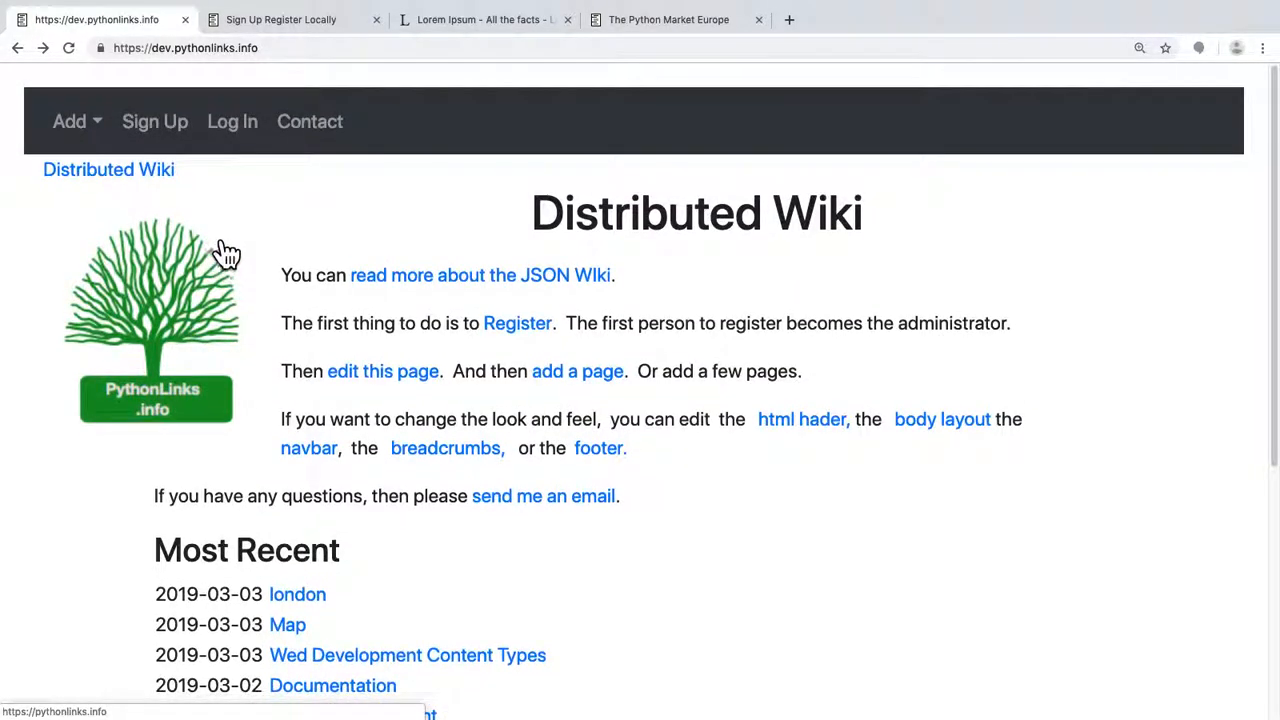
{"action": "left_click", "coordinate": [530, 337]}
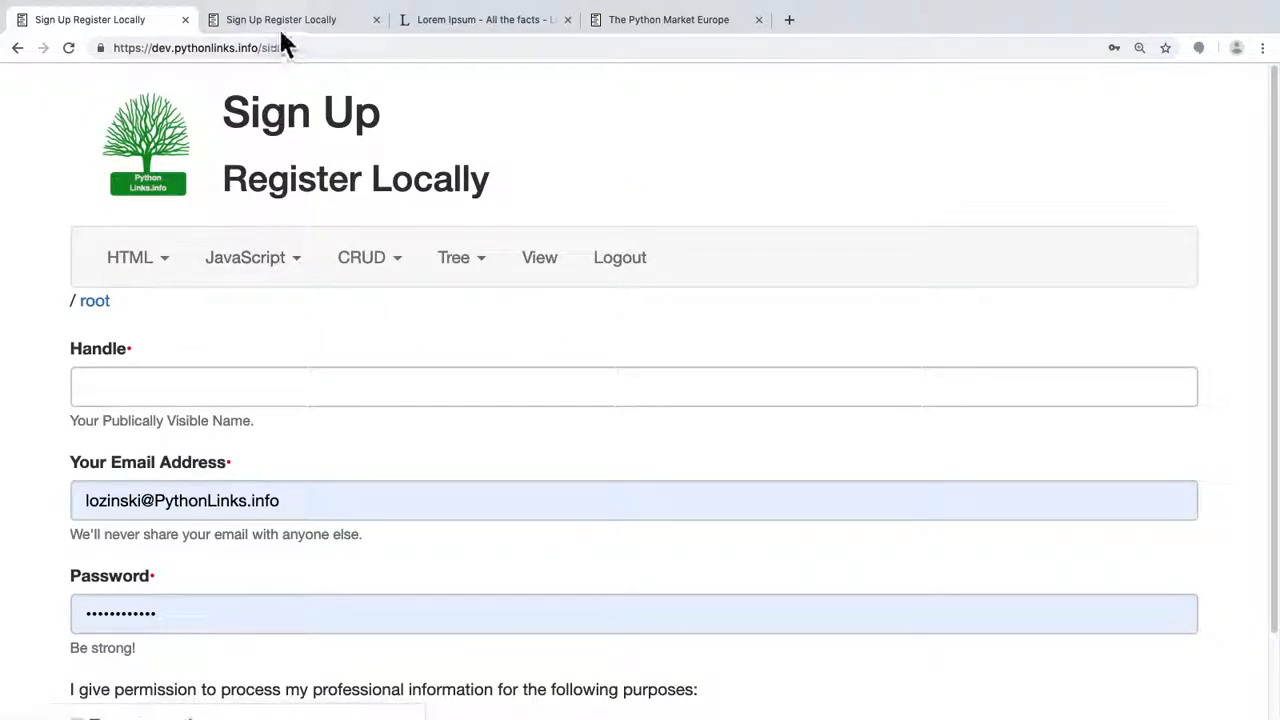
{"action": "left_click", "coordinate": [285, 22]}
{"action": "left_click", "coordinate": [122, 678]}
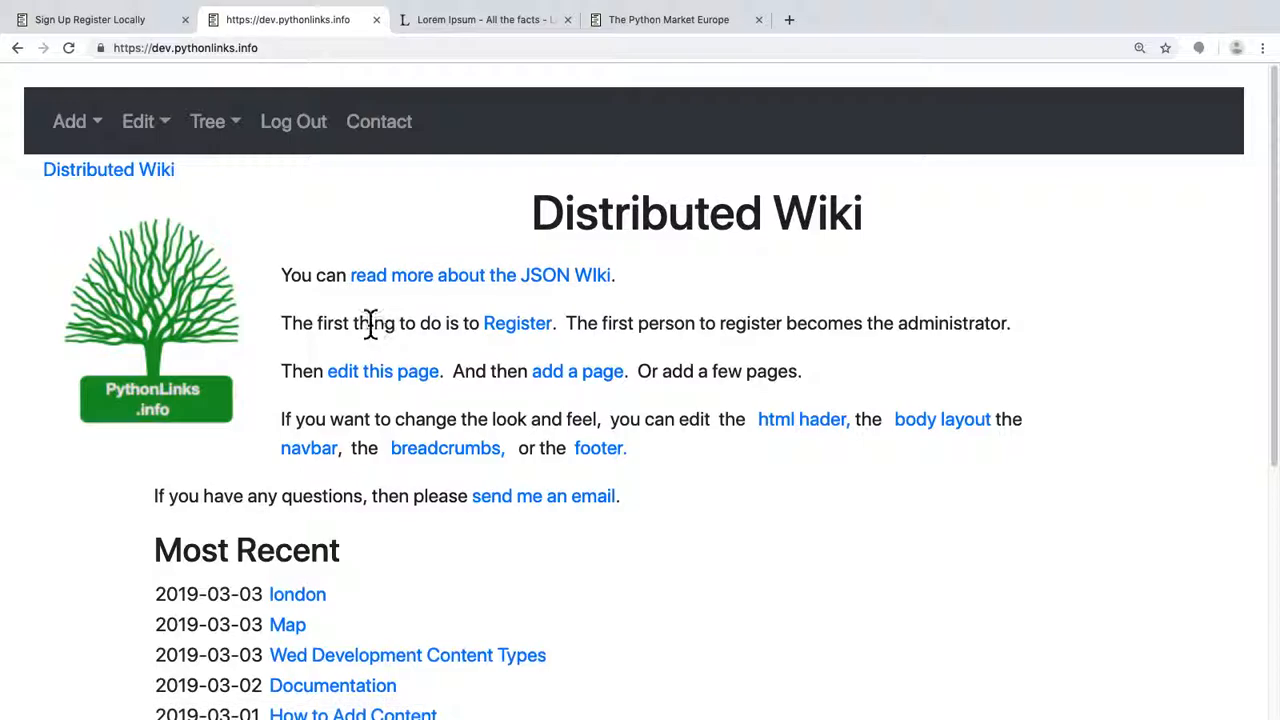
Browse the Documentation section, viewing Wed Development Content Types and ending on the How to Add Content page
{"action": "scroll", "coordinate": [370, 325], "scroll_direction": "down", "scroll_amount": 5}
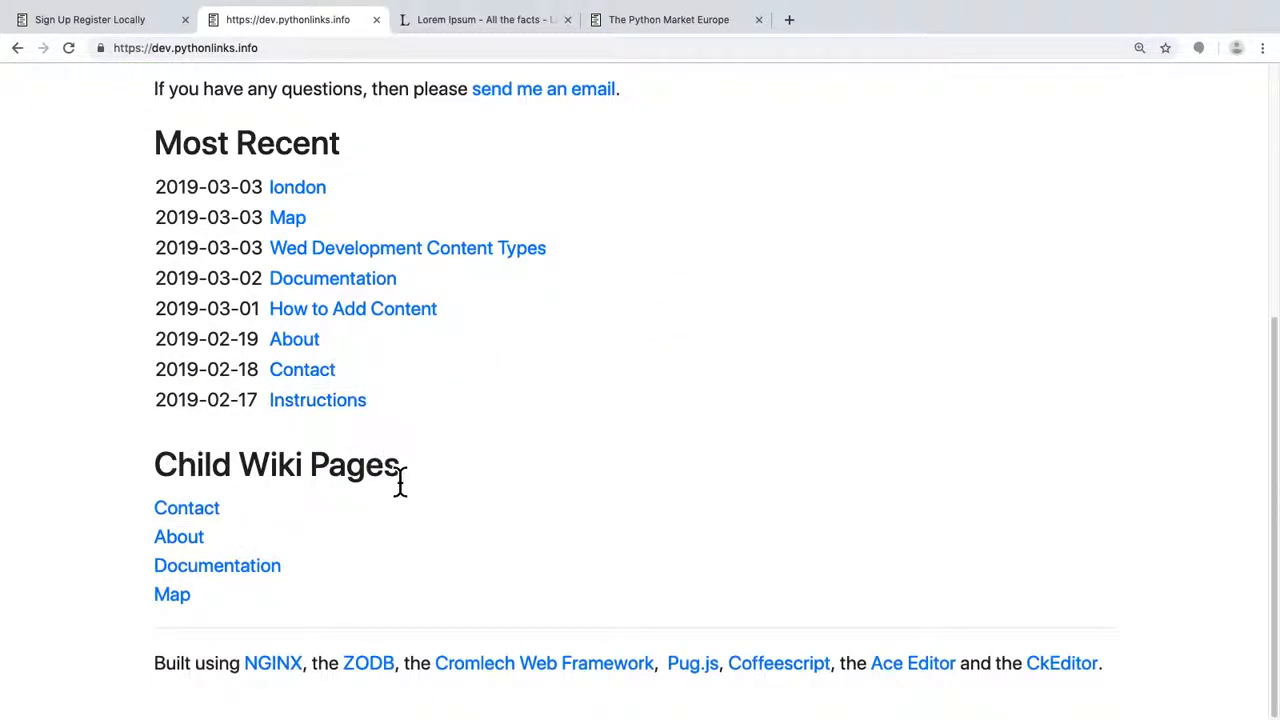
{"action": "left_click", "coordinate": [205, 578]}
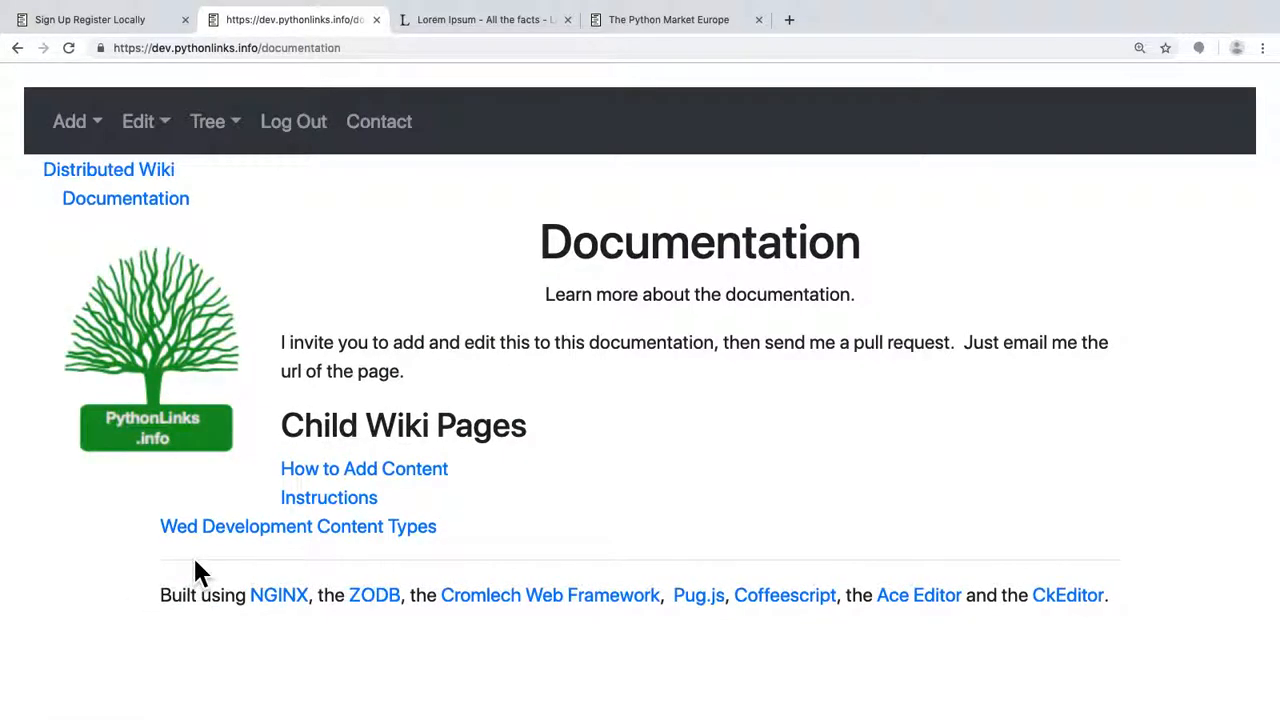
{"action": "left_click", "coordinate": [302, 547]}
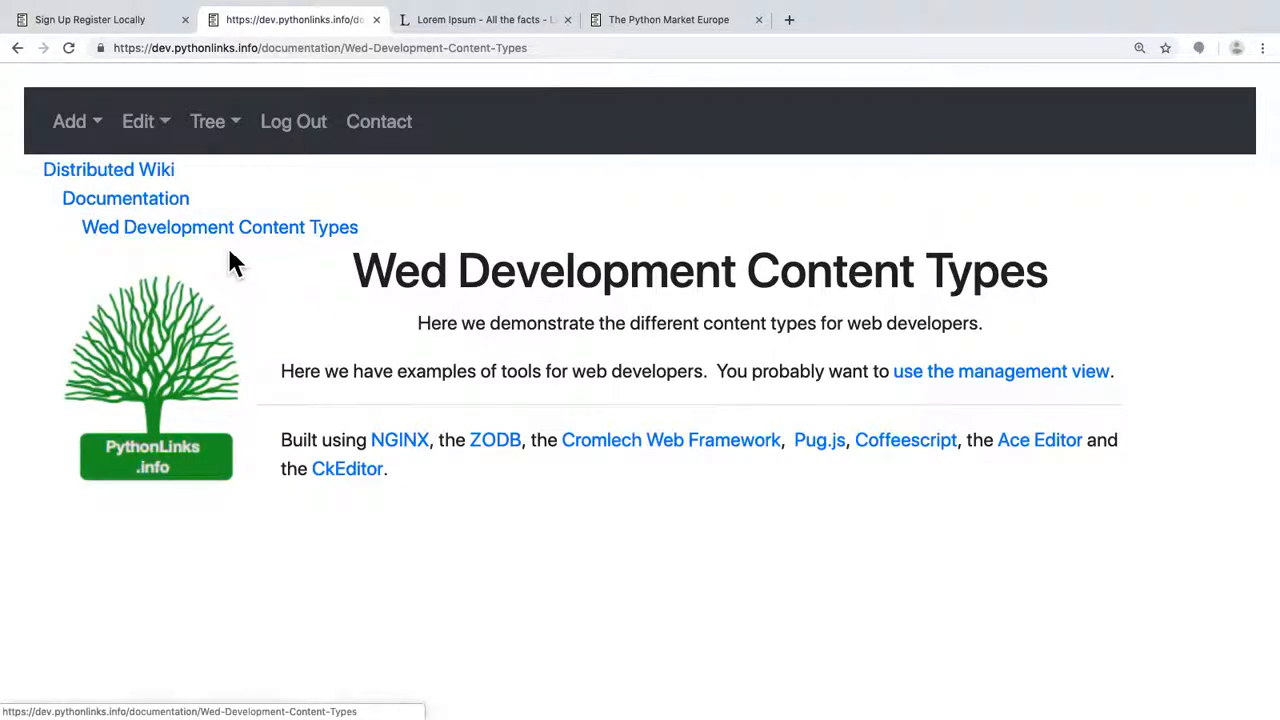
{"action": "left_click", "coordinate": [153, 210]}
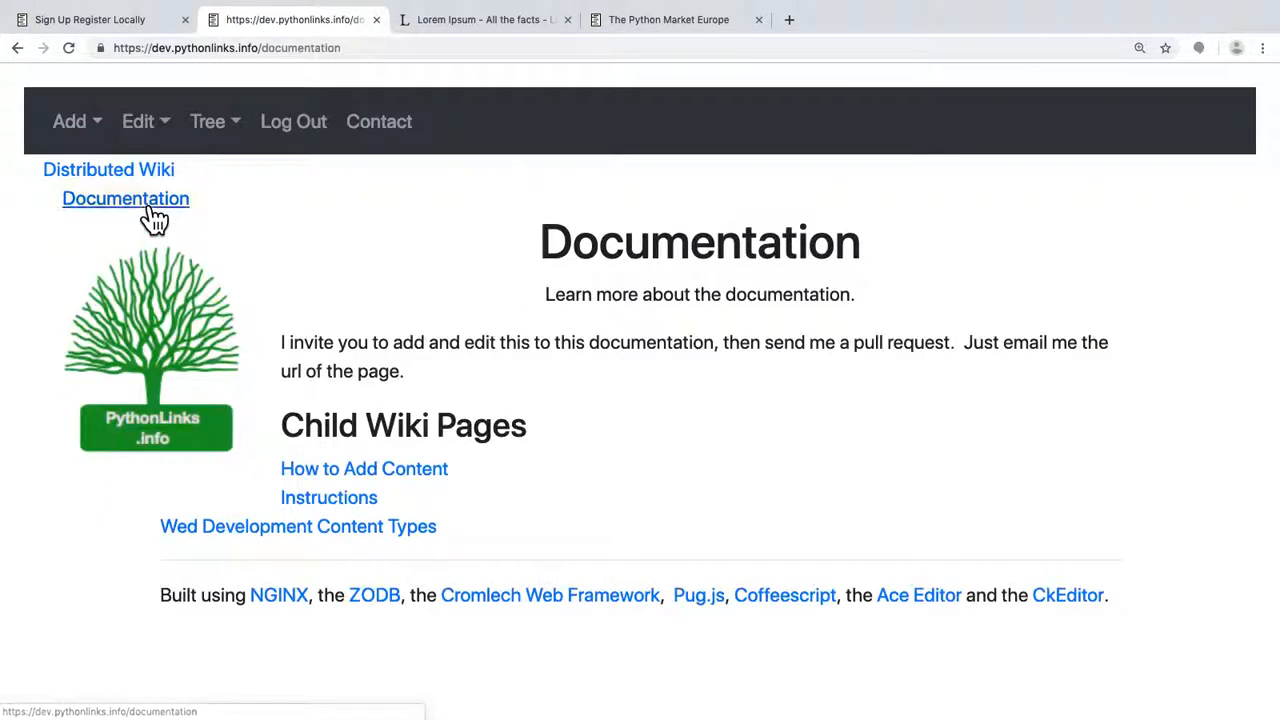
{"action": "left_click", "coordinate": [390, 476]}
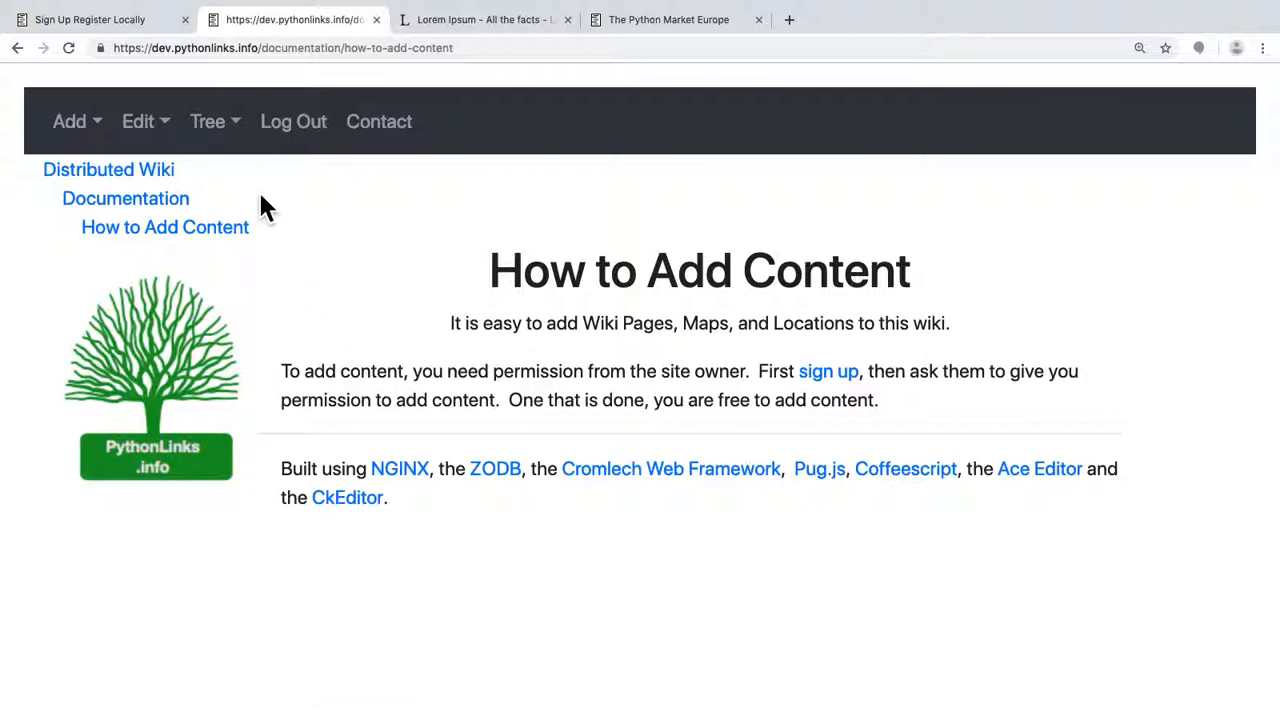
Start a new wiki page under How to Add Content and name it New Page
{"action": "left_click", "coordinate": [72, 122]}
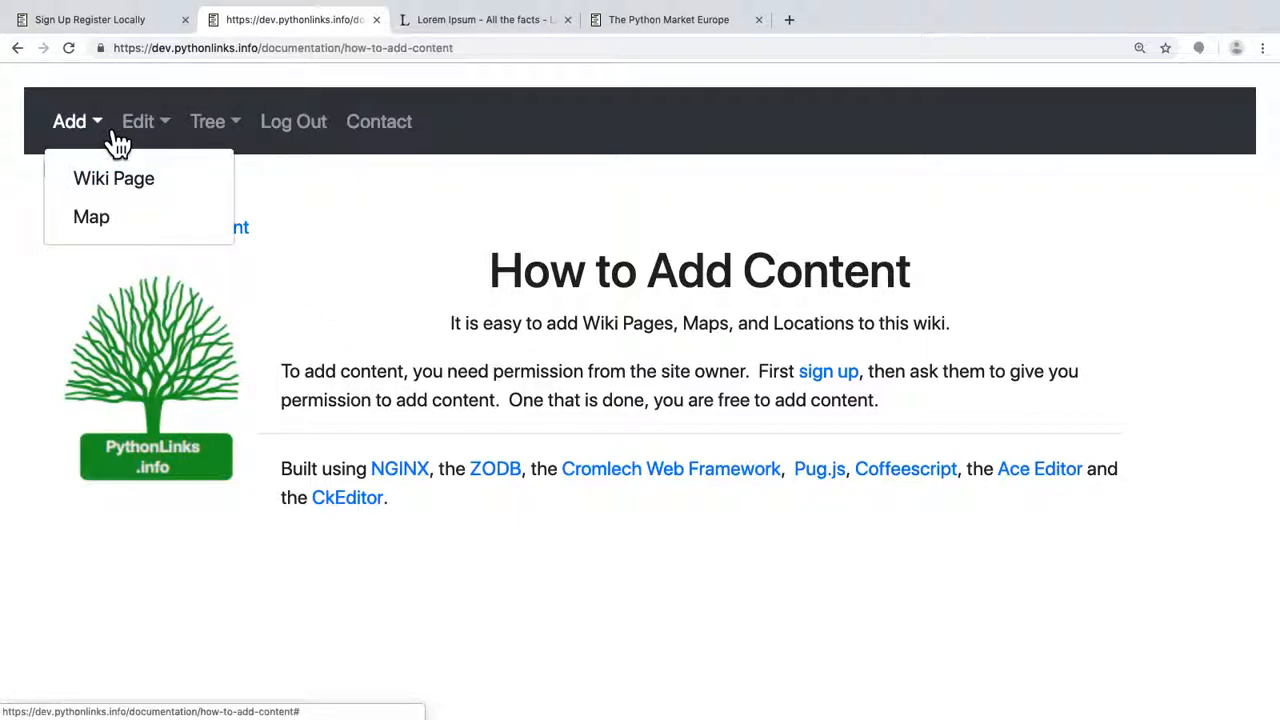
{"action": "left_click", "coordinate": [133, 190]}
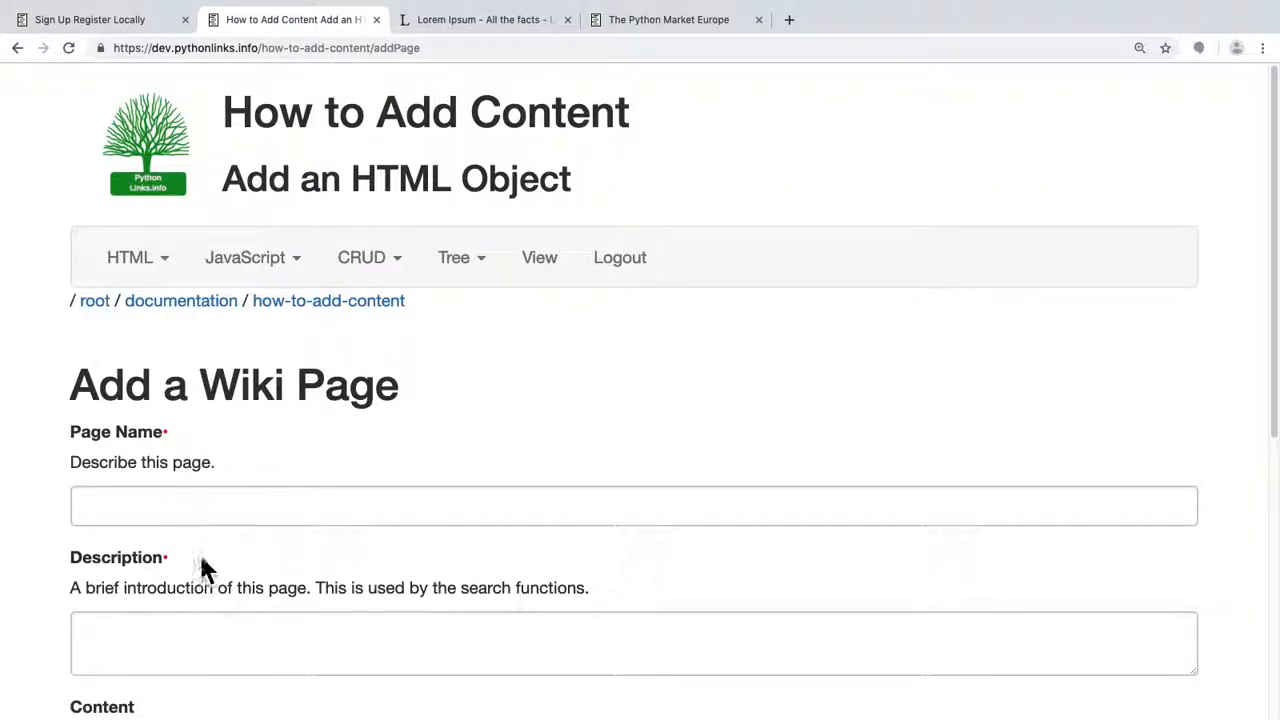
{"action": "left_click", "coordinate": [204, 508]}
{"action": "type", "text": "New Page"}
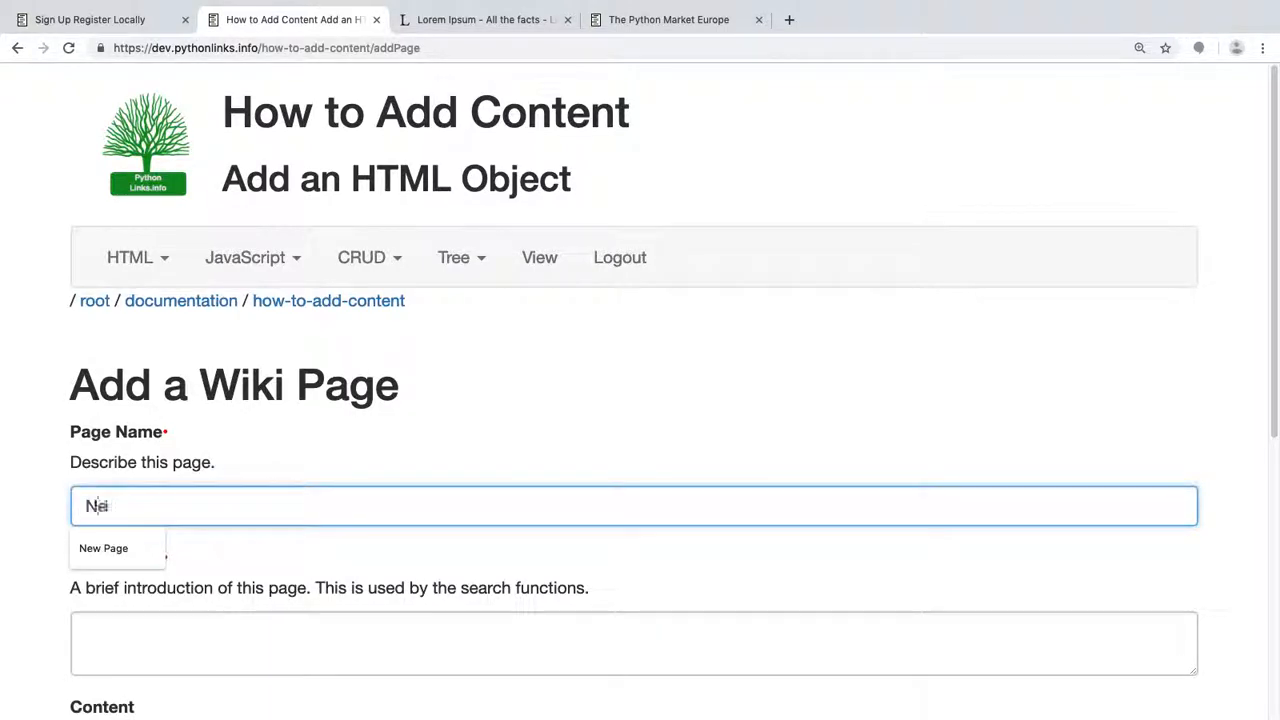
{"action": "key", "text": "Tab"}
Fill the new page's main content with the "Atvero eos et accusamus" placeholder paragraph, then add the page and view it
{"action": "scroll", "coordinate": [206, 526], "scroll_direction": "down", "scroll_amount": 5}
{"action": "left_click", "coordinate": [163, 497]}
{"action": "type", "text": "Atvero eos et accusamus et iusto odio dignissimos ducimus qui blanditiis praesentium voluptatum deleniti atque kerrti quos dolores et quas molestias excepturi sint occaecati cupiditate non provident, similique sunt in culpa qui officia deserunt mollitia animi, id est laborum et dolorum fuga. Et harum quidem rerum facilis est et expedita distinctio. Nam libero tempore, cum solute nobis est eligendi optio cumque nihil impedit quo minus id quod maxime placeat facere possimus, omnis voluptas assumenda est, omnis dolor repellendus. Temporibus autem quibusdam et aut officiis debitis aut rerum necessitatibus saepe eveniet ut et voluptates repudiande sint et molestiae non recusandae. Itaque earum rerum hic tenetur a sapiente delectus, ut aut reiciendis voluptatibus maiores aka, conodatur aut perferendis doloribus asperiores repellat"}
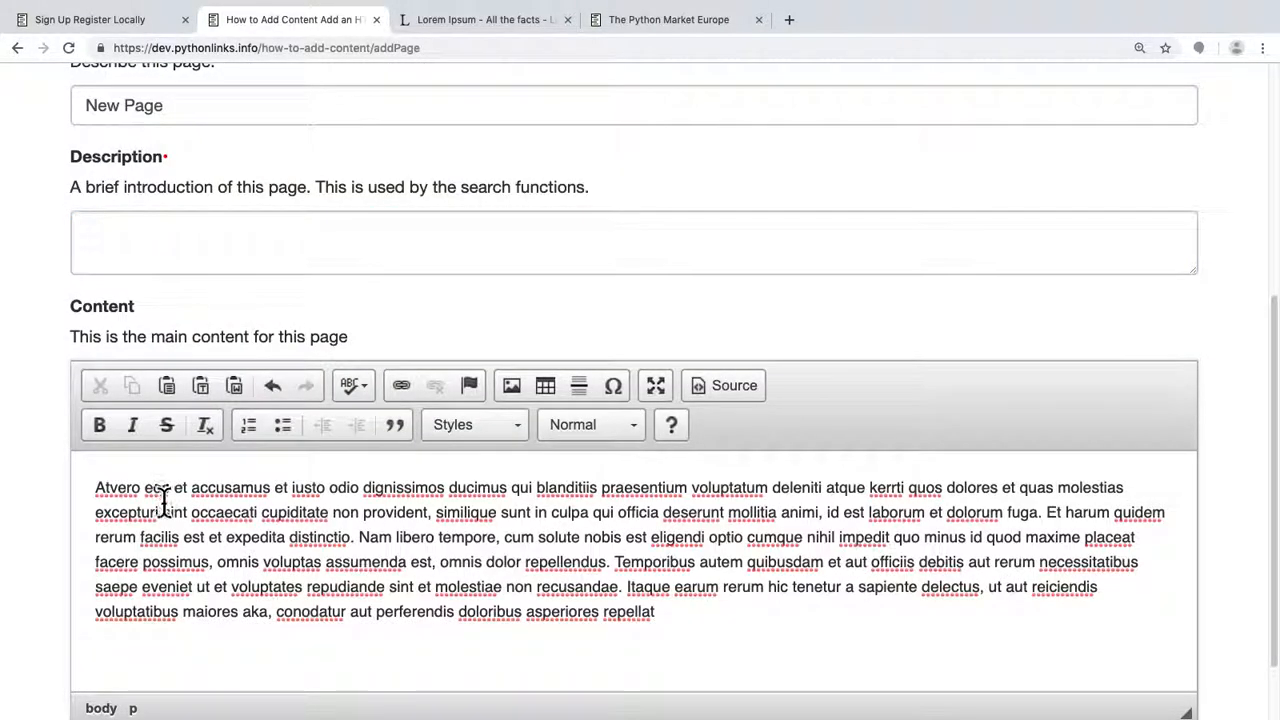
{"action": "scroll", "coordinate": [163, 520], "scroll_direction": "down", "scroll_amount": 1}
{"action": "left_click", "coordinate": [140, 689]}
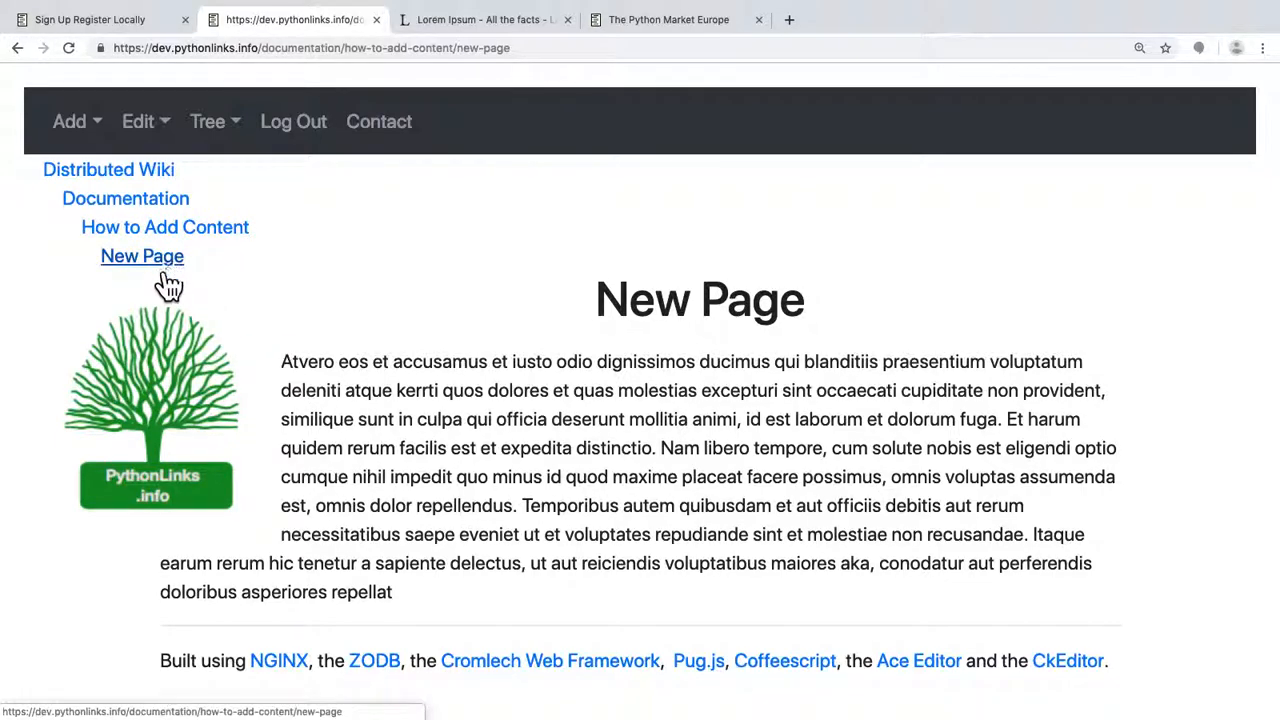
Return to the Distributed Wiki root and start a new map there with the page name Europe
{"action": "left_click", "coordinate": [118, 170]}
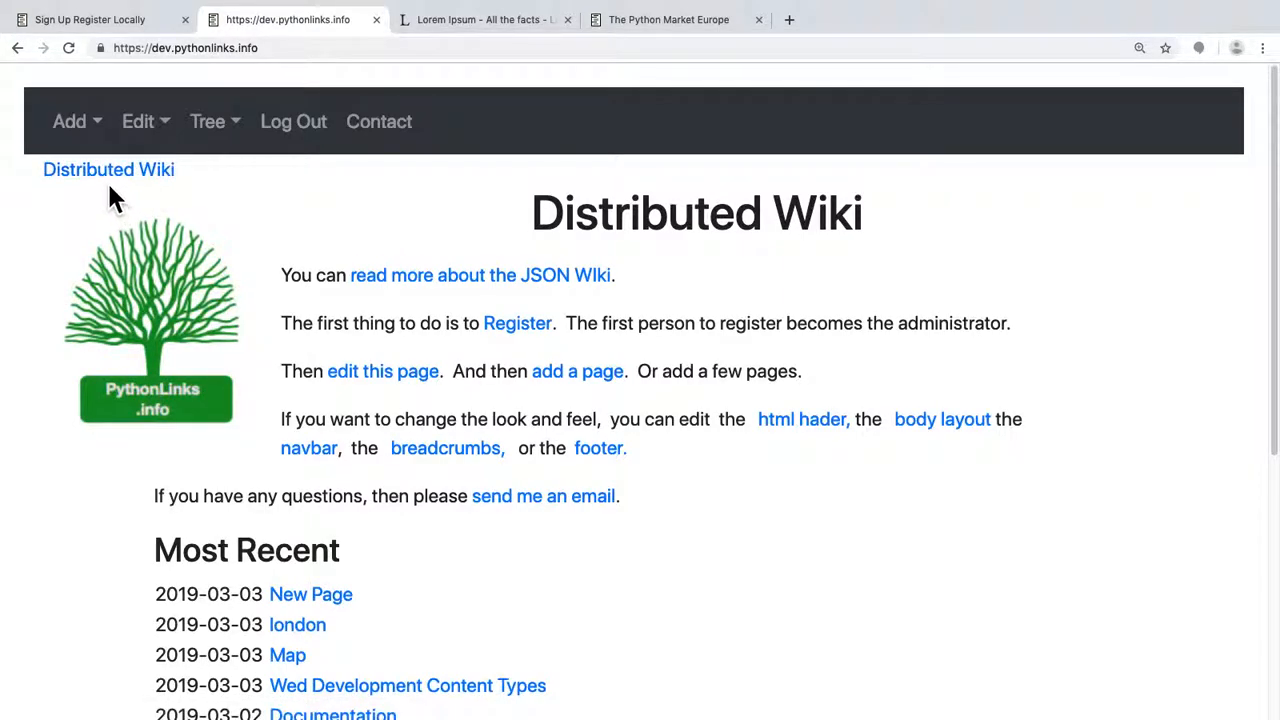
{"action": "left_click", "coordinate": [116, 140]}
{"action": "left_click", "coordinate": [106, 219]}
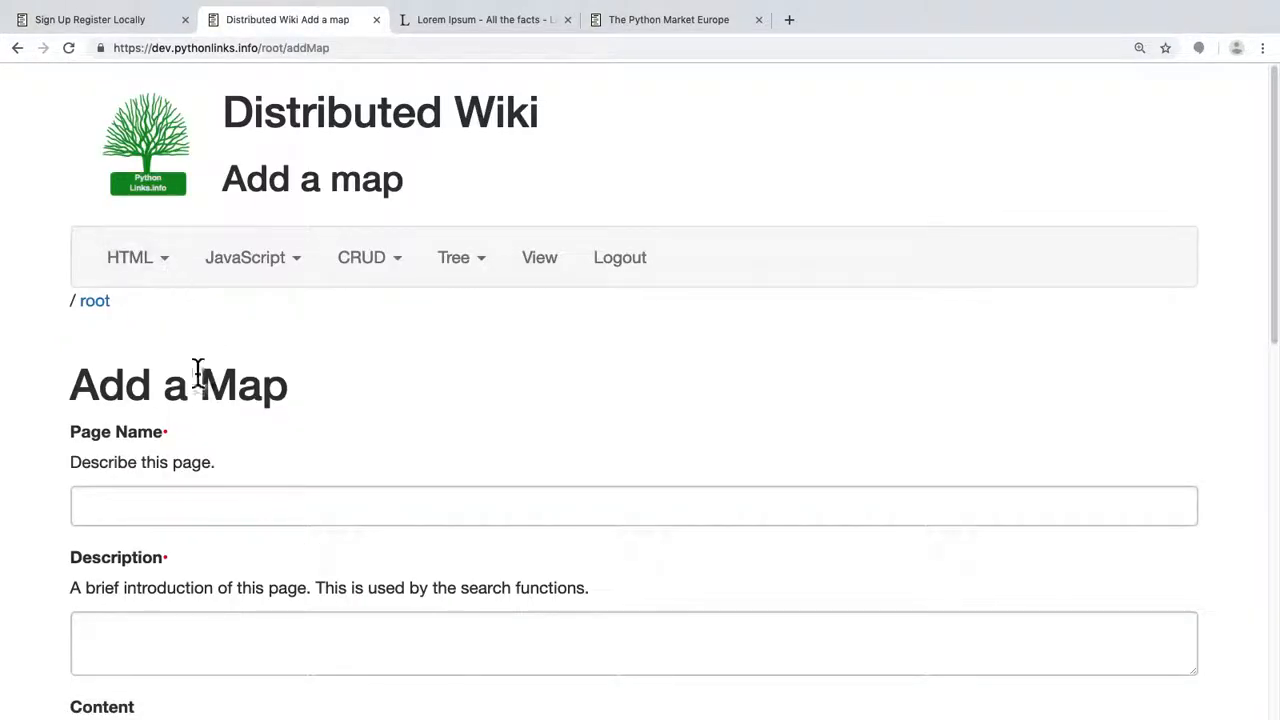
{"action": "left_click", "coordinate": [141, 497]}
{"action": "type", "text": "Europe"}
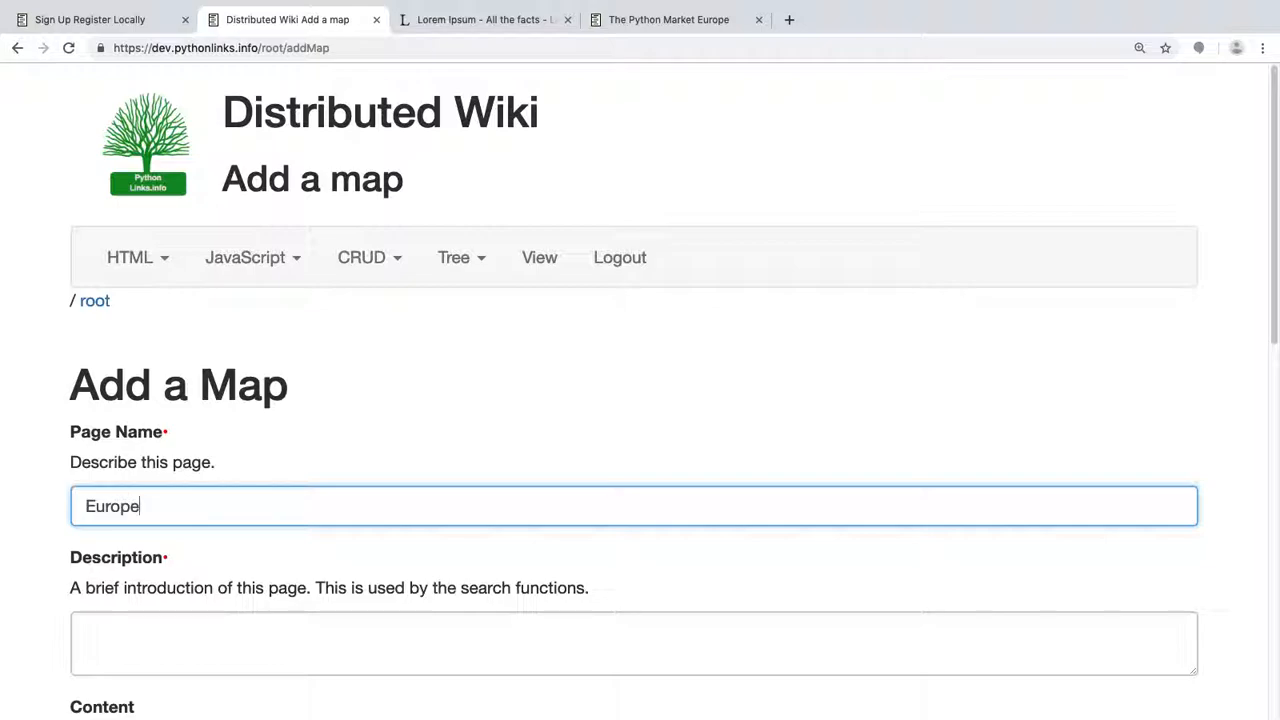
Fill the Europe map's main content with the "Atvero eos et accusamus" placeholder paragraph
{"action": "scroll", "coordinate": [143, 500], "scroll_direction": "down", "scroll_amount": 2}
{"action": "left_click", "coordinate": [134, 554]}
{"action": "scroll", "coordinate": [143, 571], "scroll_direction": "down", "scroll_amount": 5}
{"action": "left_click", "coordinate": [150, 455]}
{"action": "type", "text": "Atvero eos et accusamus et iusto odio dignissimos ducimus qui blanditiis praesentium voluptatum deleniti atque kerrti quos dolores et quas molestias excepturi sint occaecati cupiditate non provident, similique sunt in culpa qui officia deserunt mollitia animi, id est laborum et dolorum fuga. Et harum quidem rerum facilis est et expedita distinctio. Nam libero tempore, cum solute nobis est eligendi optio cumque nihil impedit quo minus id quod maxime placeat facere possimus, omnis voluptas assumenda est, omnis dolor repellendus. Temporibus autem quibusdam et aut officiis debitis aut rerum necessitatibus saepe eveniet ut et voluptates repudiande sint et molestiae non recusandae. Itaque earum rerum hic tenetur a sapiente delectus, ut aut reiciendis voluptatibus maiores aka, conodatur aut perferendis doloribus asperiores repellat"}
{"action": "scroll", "coordinate": [165, 470], "scroll_direction": "down", "scroll_amount": 2}
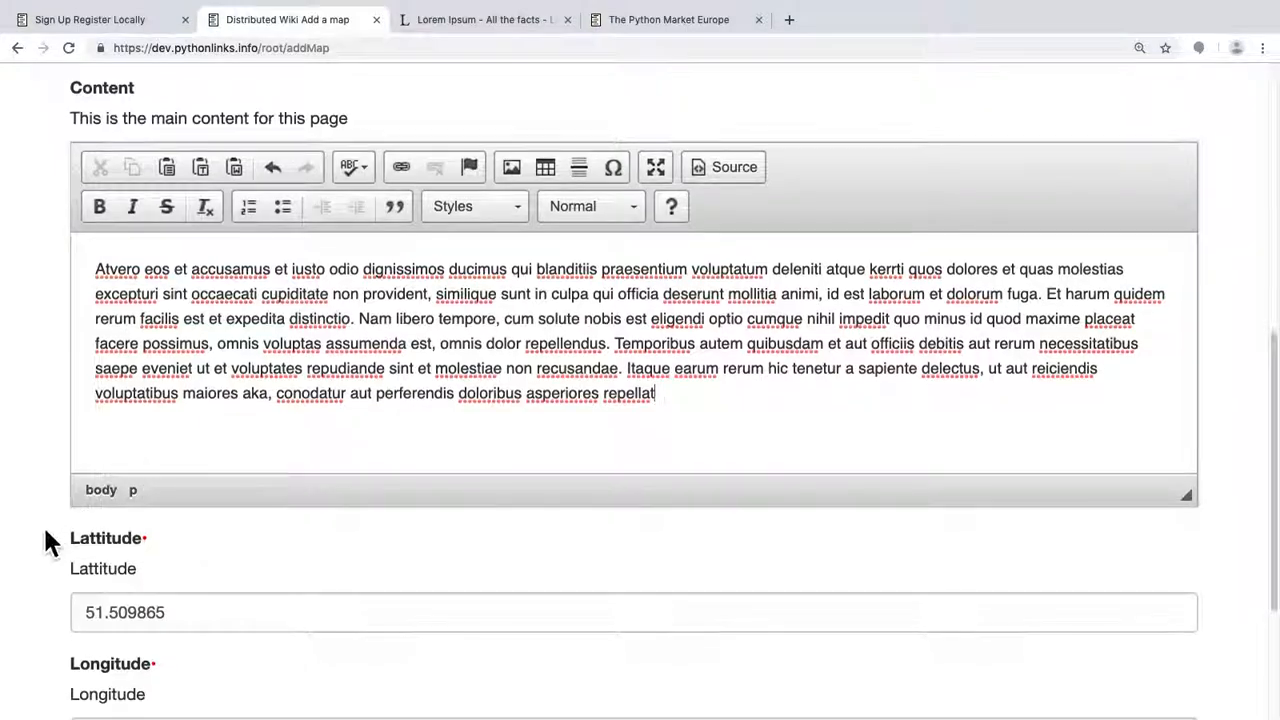
Complete the required description for the Europe map, add it to the wiki, and view the resulting page
{"action": "scroll", "coordinate": [60, 500], "scroll_direction": "down", "scroll_amount": 4}
{"action": "left_click", "coordinate": [122, 680]}
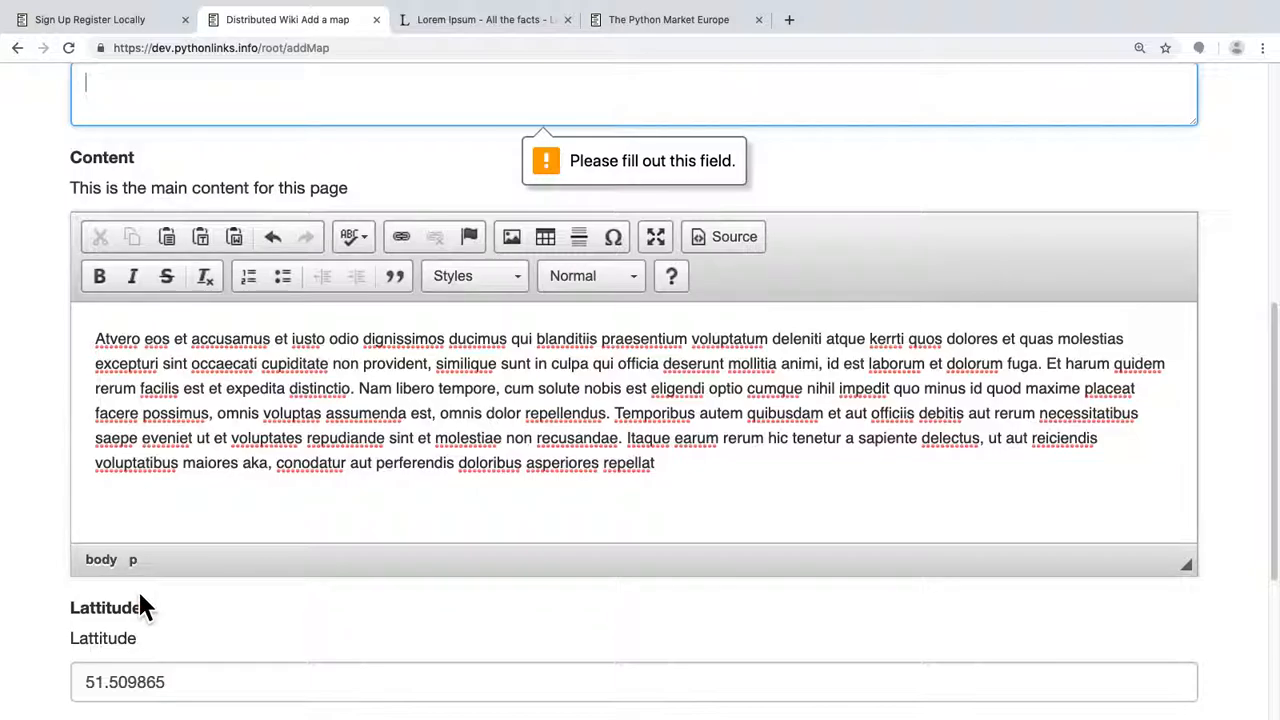
{"action": "scroll", "coordinate": [157, 537], "scroll_direction": "up", "scroll_amount": 4}
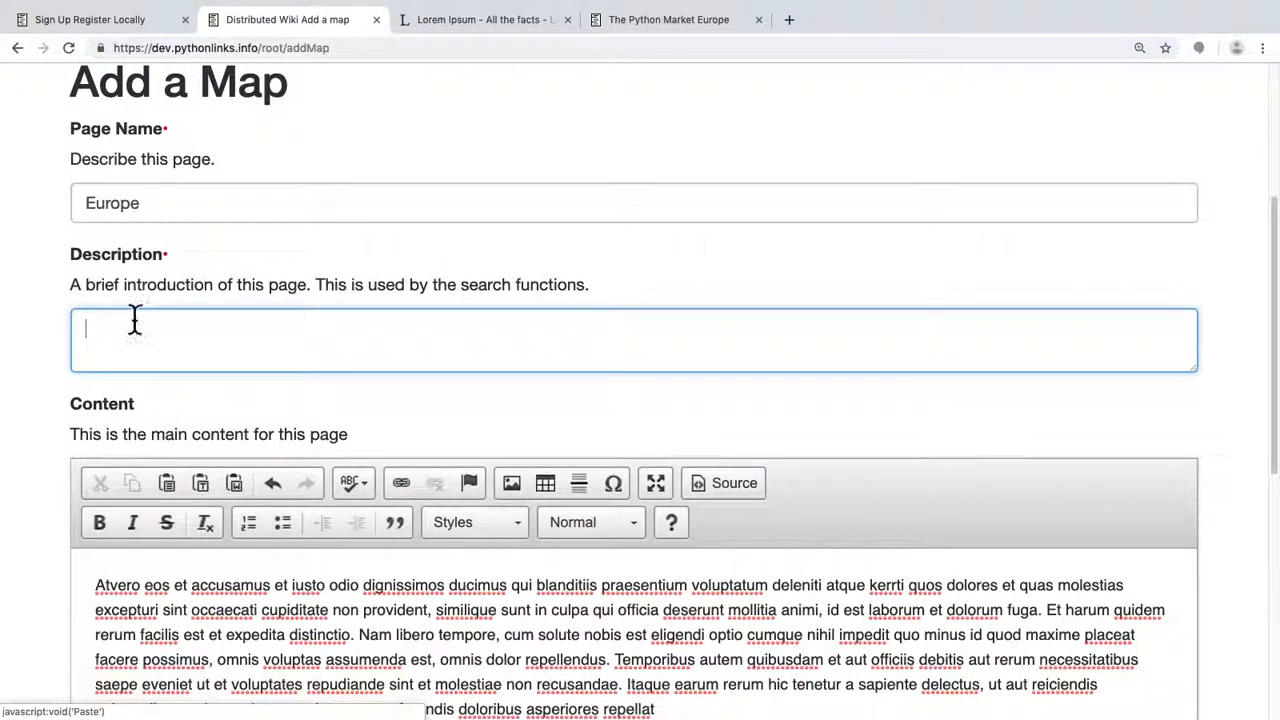
{"action": "scroll", "coordinate": [120, 335], "scroll_direction": "down", "scroll_amount": 9}
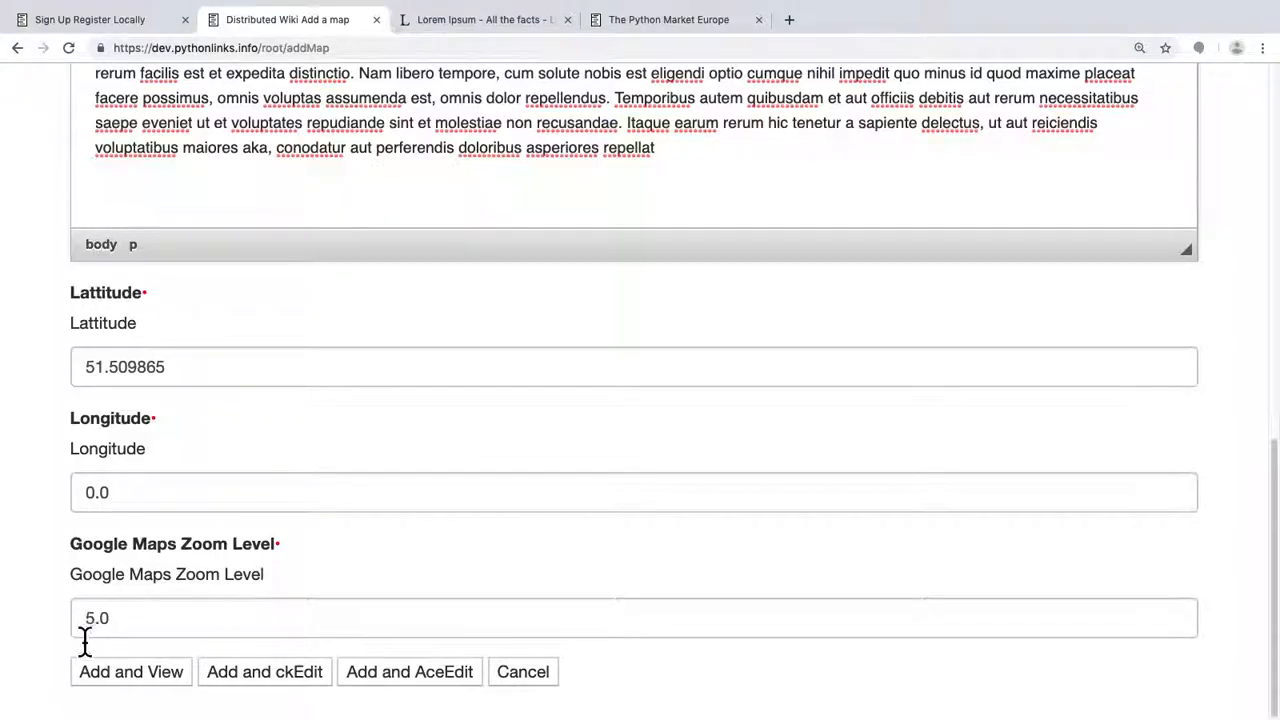
{"action": "left_click", "coordinate": [104, 670]}
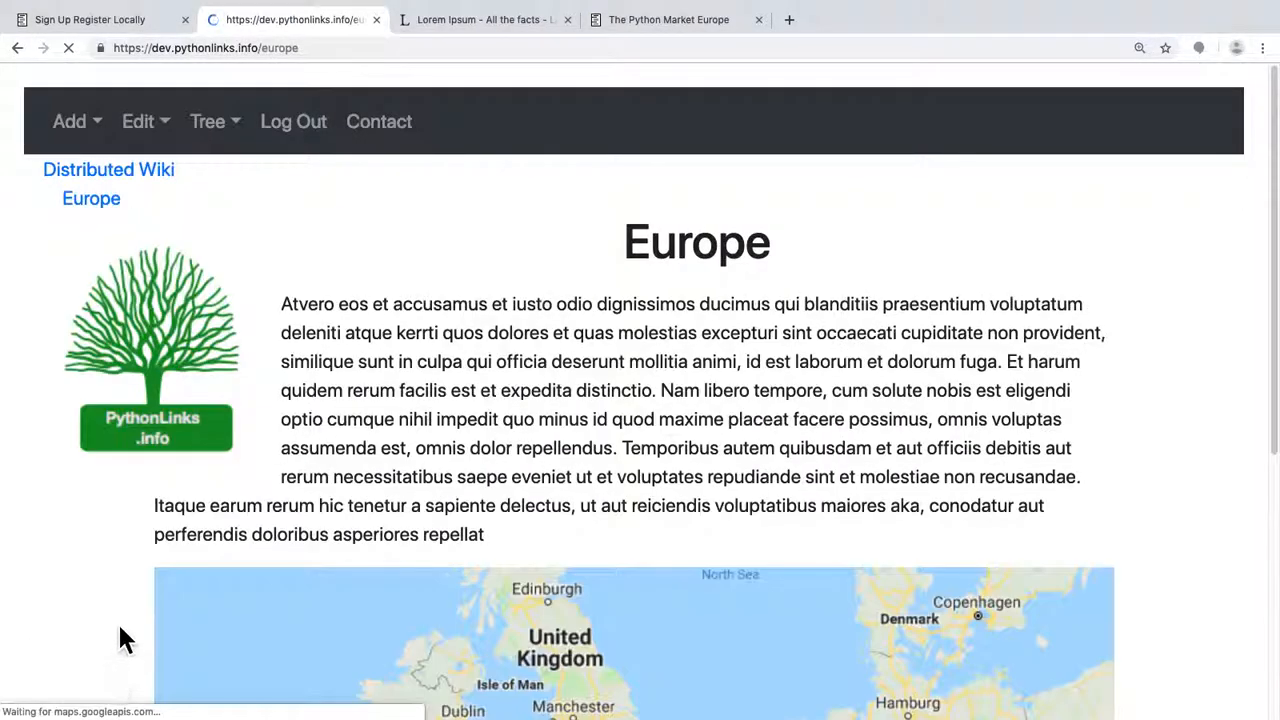
{"action": "scroll", "coordinate": [226, 391], "scroll_direction": "down", "scroll_amount": 4}
{"action": "scroll", "coordinate": [228, 395], "scroll_direction": "up", "scroll_amount": 3}
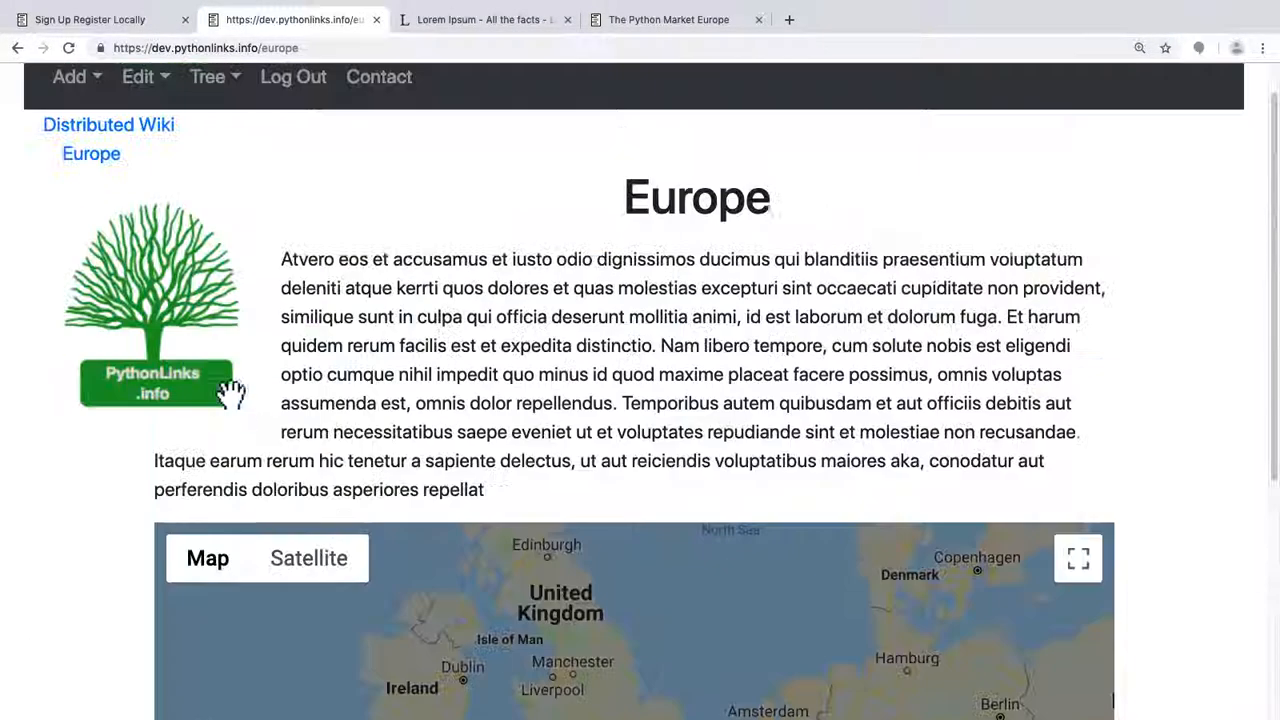
Start a new location under the Europe map and name it London
{"action": "scroll", "coordinate": [150, 230], "scroll_direction": "up", "scroll_amount": 1}
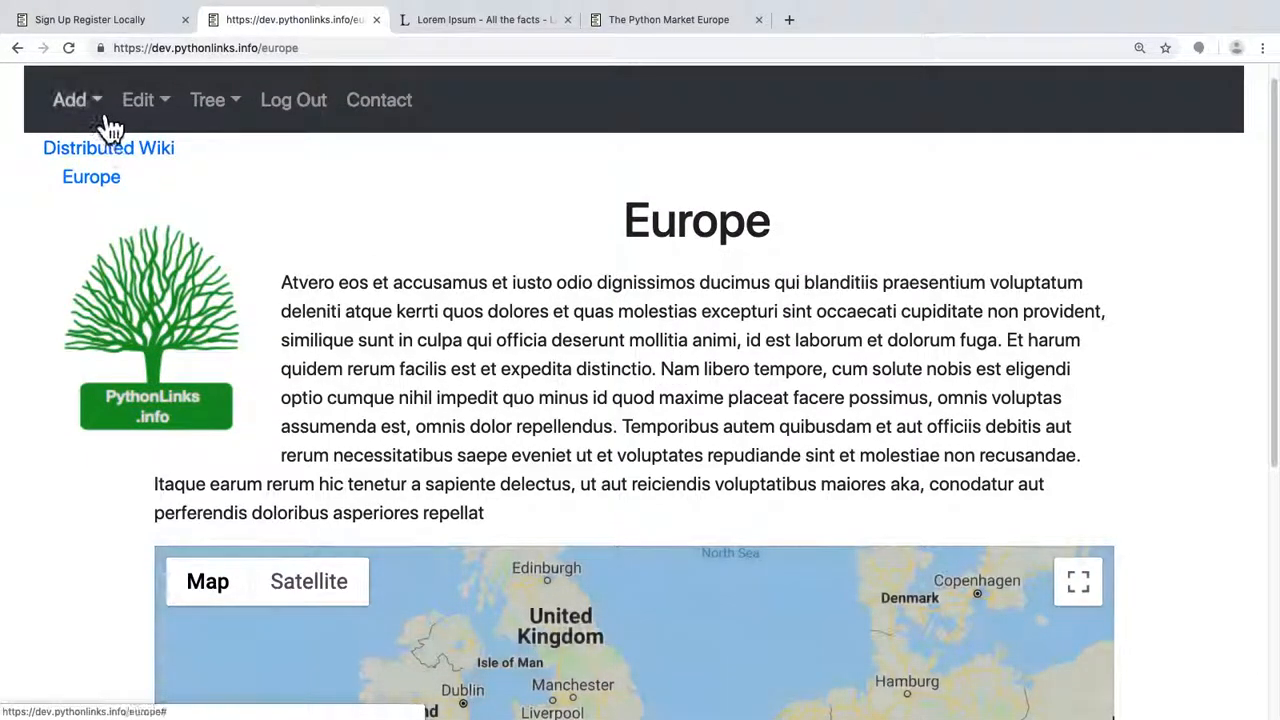
{"action": "left_click", "coordinate": [108, 126]}
{"action": "left_click", "coordinate": [140, 238]}
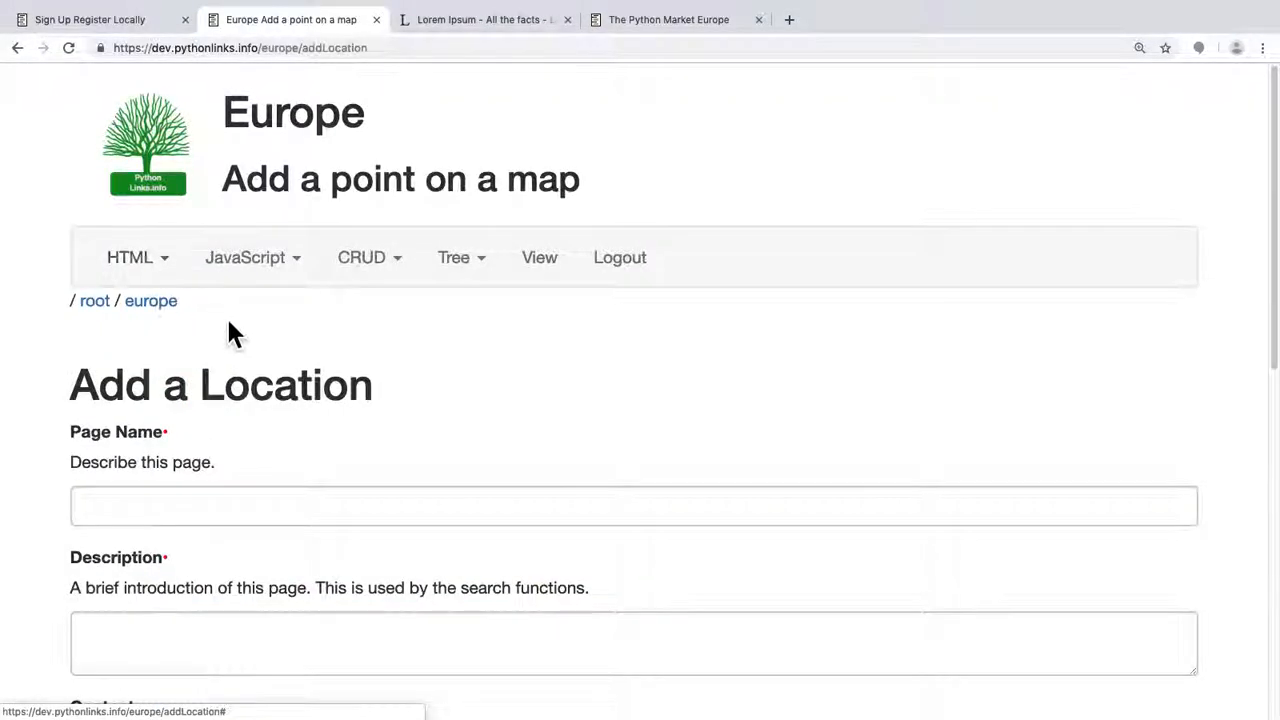
{"action": "scroll", "coordinate": [229, 330], "scroll_direction": "down", "scroll_amount": 3}
{"action": "left_click", "coordinate": [169, 390]}
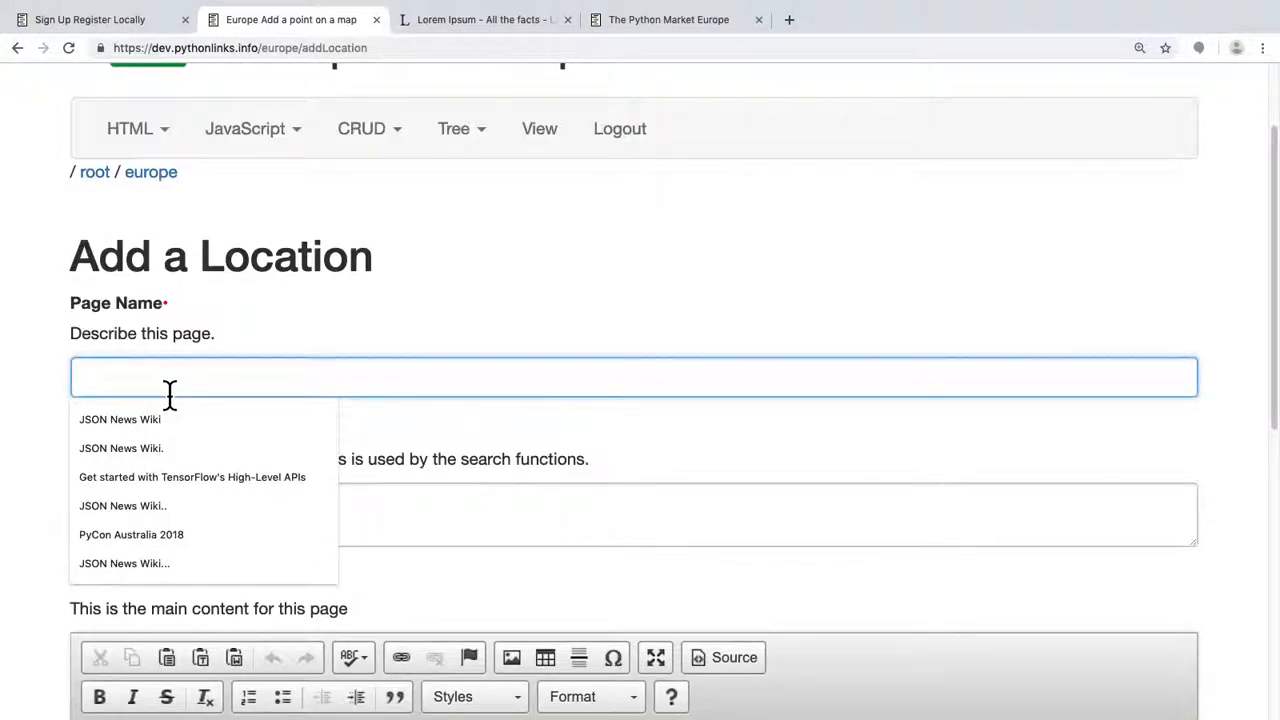
{"action": "type", "text": "London"}
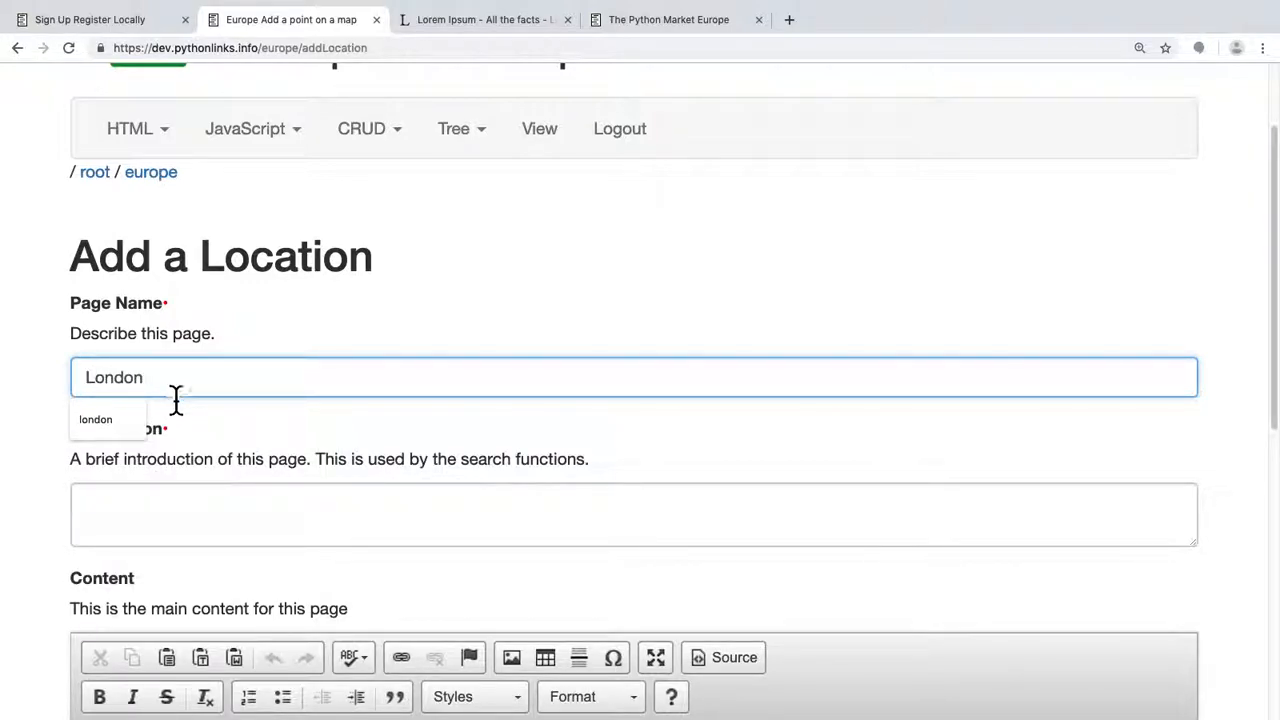
Fill London's main content with the "Atvero eos et accusamus" placeholder paragraph, then add the location and view it
{"action": "left_click", "coordinate": [163, 506]}
{"action": "scroll", "coordinate": [168, 530], "scroll_direction": "down", "scroll_amount": 6}
{"action": "left_click", "coordinate": [157, 505]}
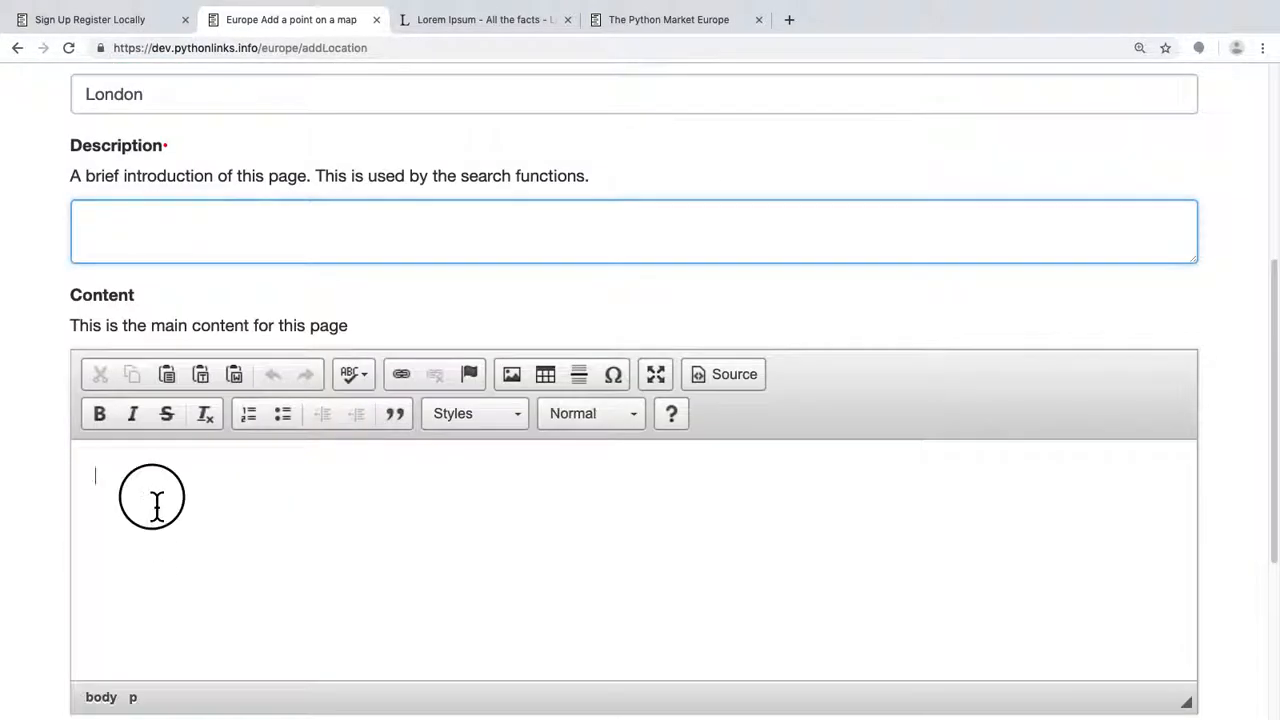
{"action": "type", "text": "Atvero eos et accusamus et iusto odio dignissimos ducimus qui blanditiis praesentium voluptatum deleniti atque kerrti quos dolores et quas molestias excepturi sint occaecati cupiditate non provident, similique sunt in culpa qui officia deserunt mollitia animi, id est laborum et dolorum fuga. Et harum quidem rerum facilis est et expedita distinctio. Nam libero tempore, cum solute nobis est eligendi optio cumque nihil impedit quo minus id quod maxime placeat facere possimus, omnis voluptas assumenda est, omnis dolor repellendus. Temporibus autem quibusdam et aut officiis debitis aut rerum necessitatibus saepe eveniet ut et voluptates repudiande sint et molestiae non recusandae. Itaque earum rerum hic tenetur a sapiente delectus, ut aut reiciendis voluptatibus maiores aka, conodatur aut perferendis doloribus asperiores repellat"}
{"action": "scroll", "coordinate": [171, 480], "scroll_direction": "down", "scroll_amount": 7}
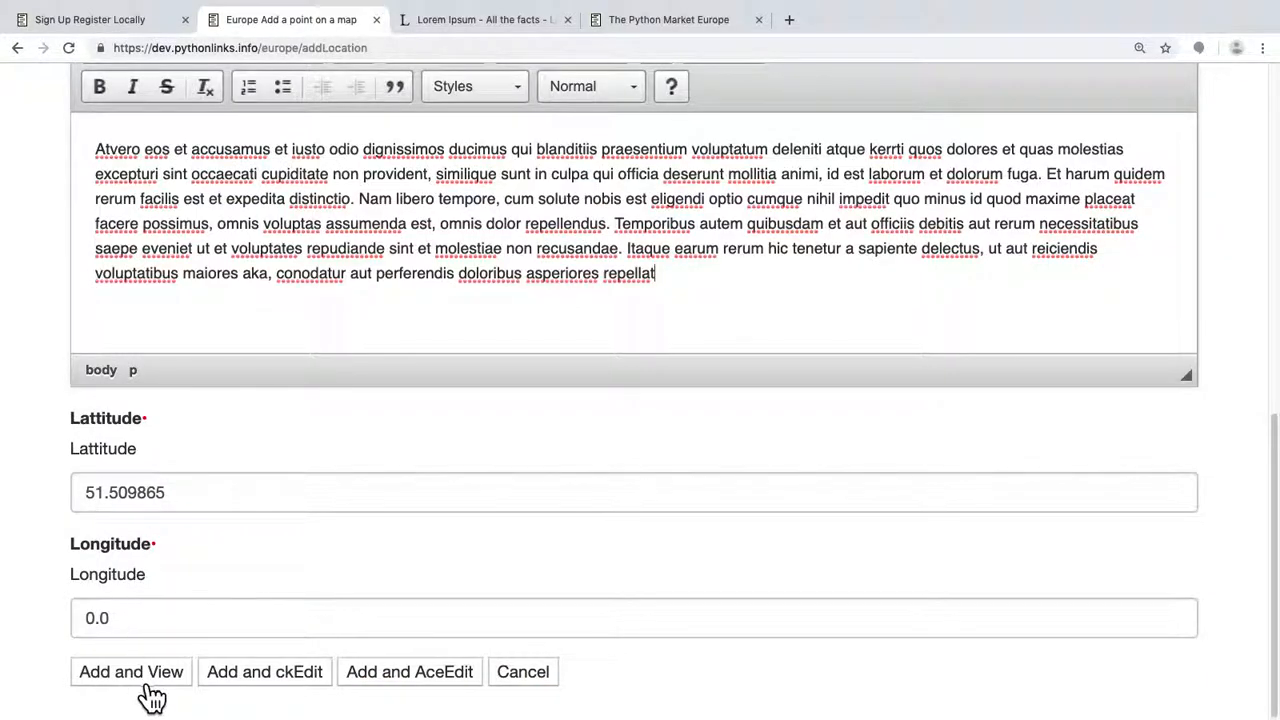
{"action": "left_click", "coordinate": [147, 684]}
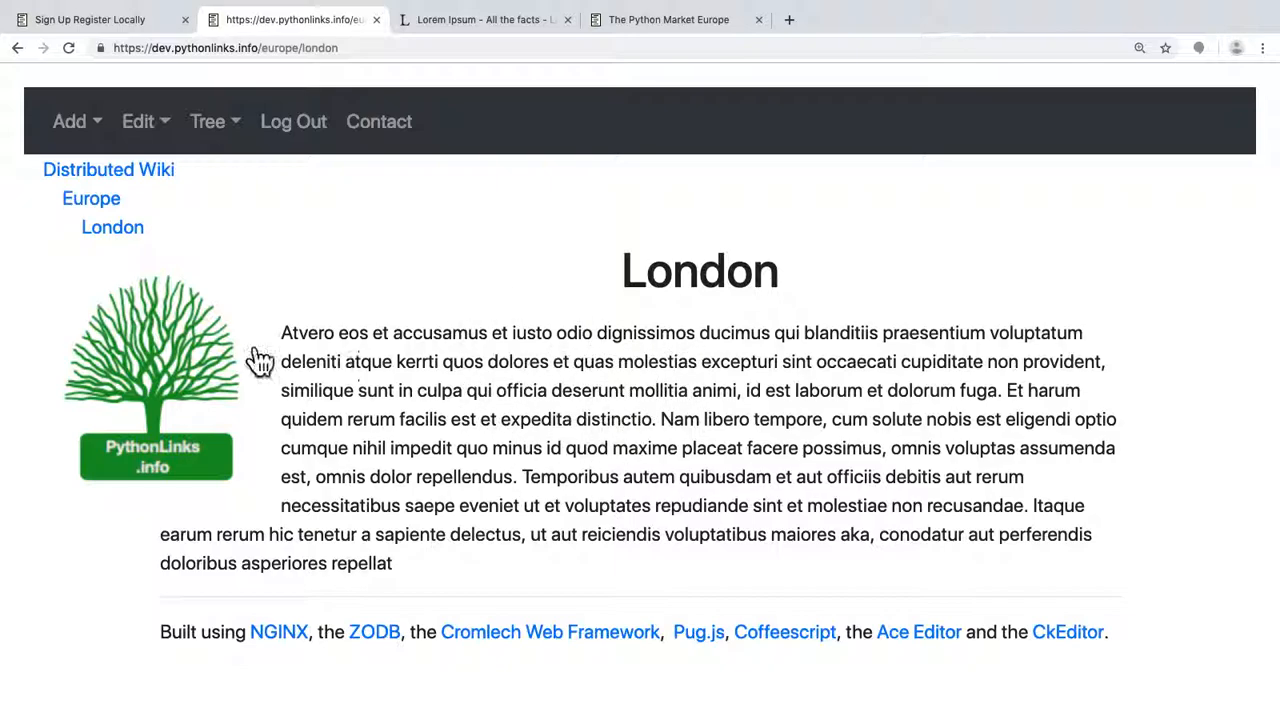
Open the London page through its marker on the Europe map, then return to the Europe page
{"action": "left_click", "coordinate": [112, 206]}
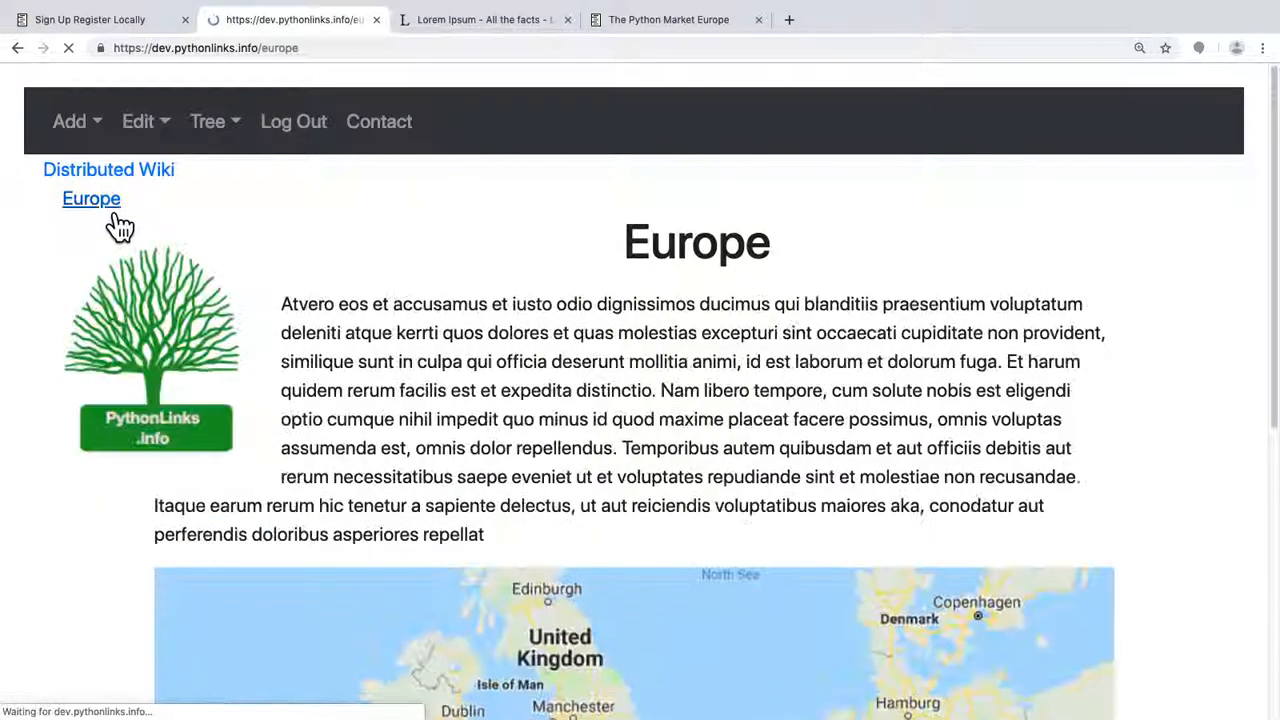
{"action": "scroll", "coordinate": [560, 405], "scroll_direction": "down", "scroll_amount": 3}
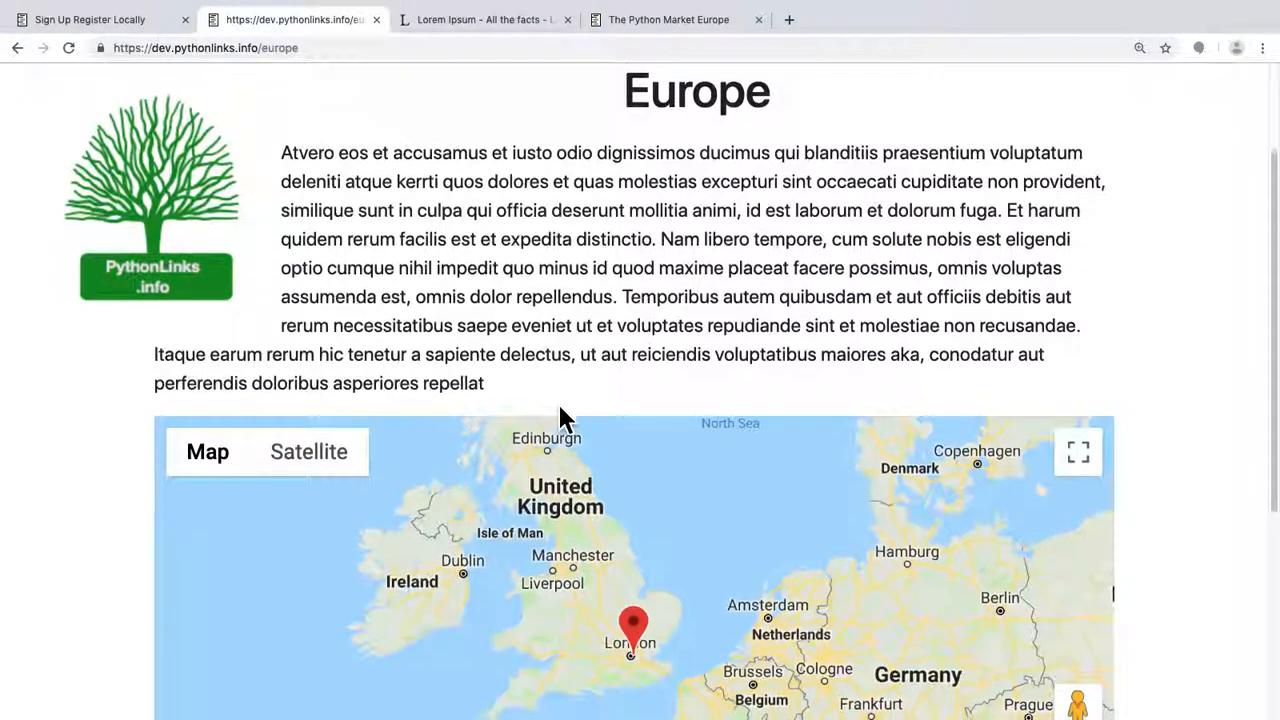
{"action": "left_click", "coordinate": [645, 614]}
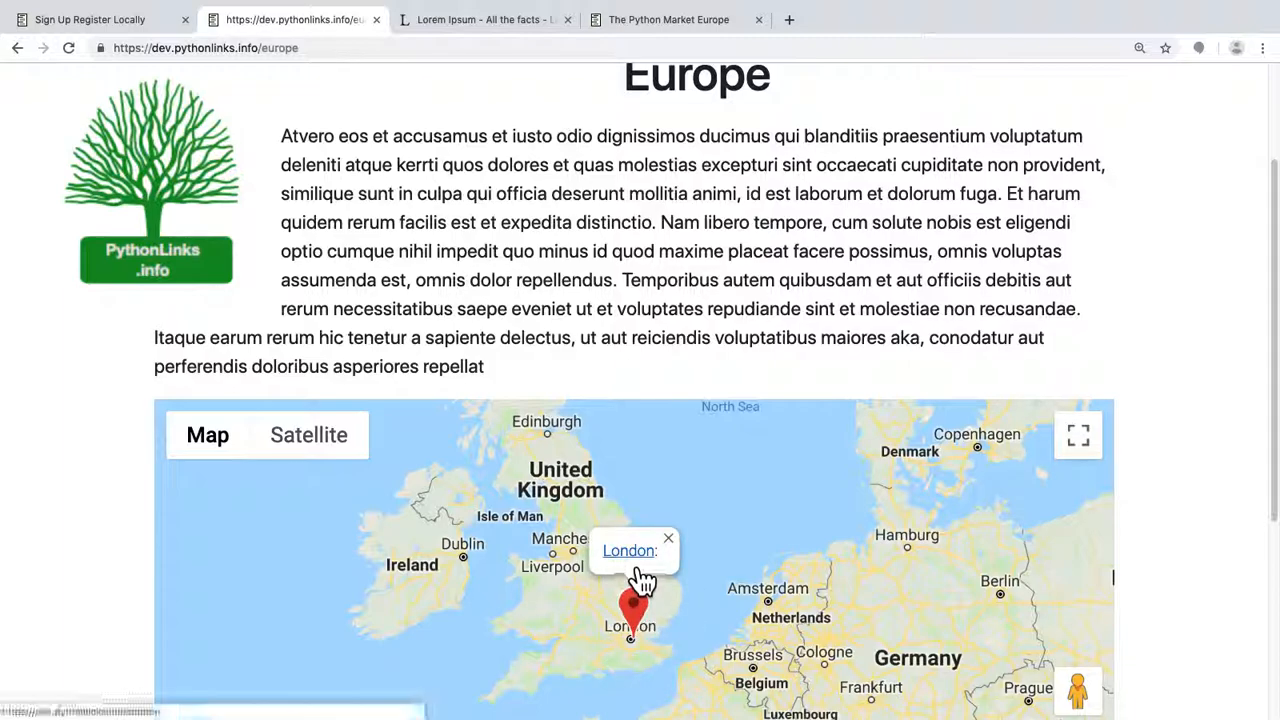
{"action": "left_click", "coordinate": [630, 553]}
{"action": "left_click", "coordinate": [104, 208]}
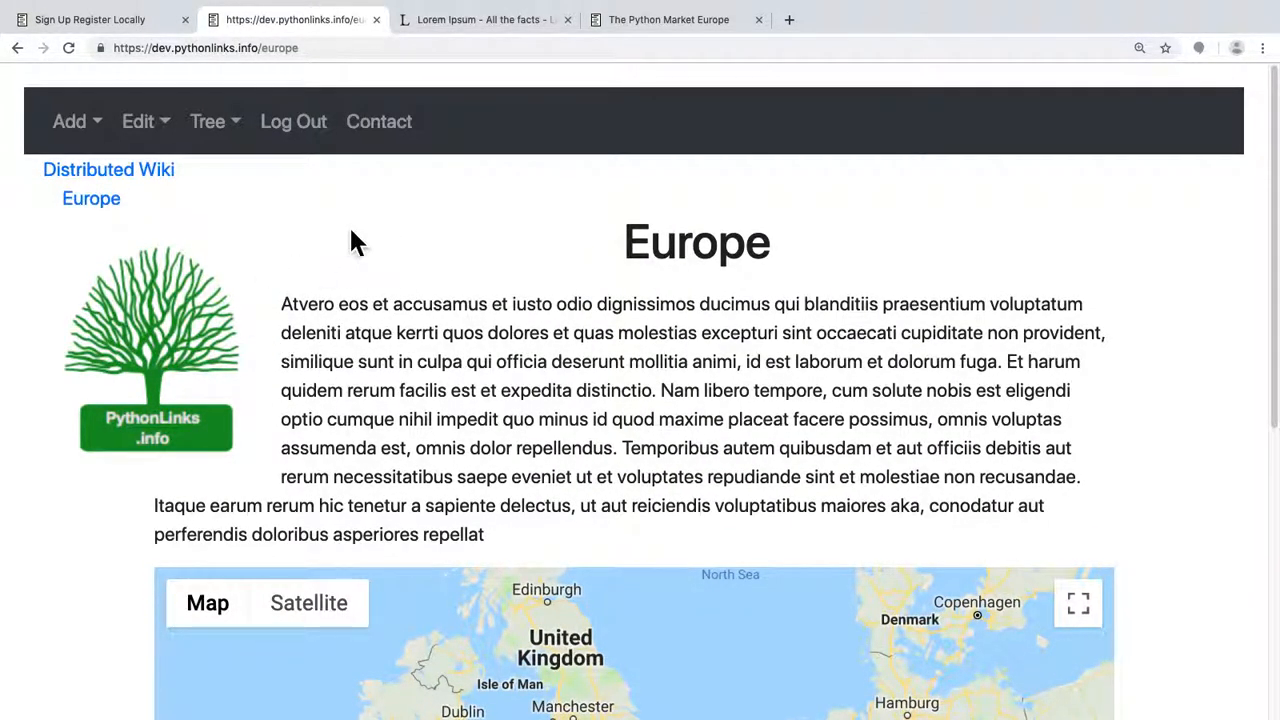
Switch to the already open Python Market Europe page to view its map
{"action": "left_click", "coordinate": [660, 22]}
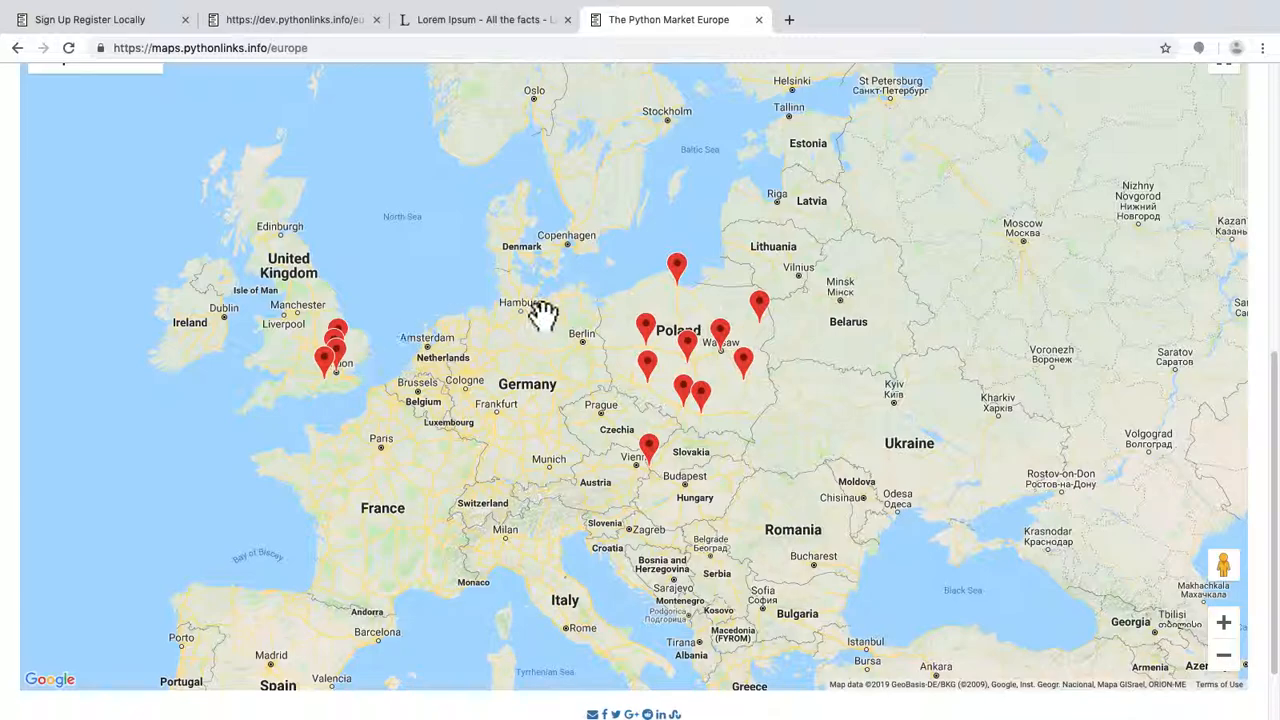
Open the Warsaw page through its marker on the Python Market Europe map and view its map
{"action": "left_click", "coordinate": [724, 334]}
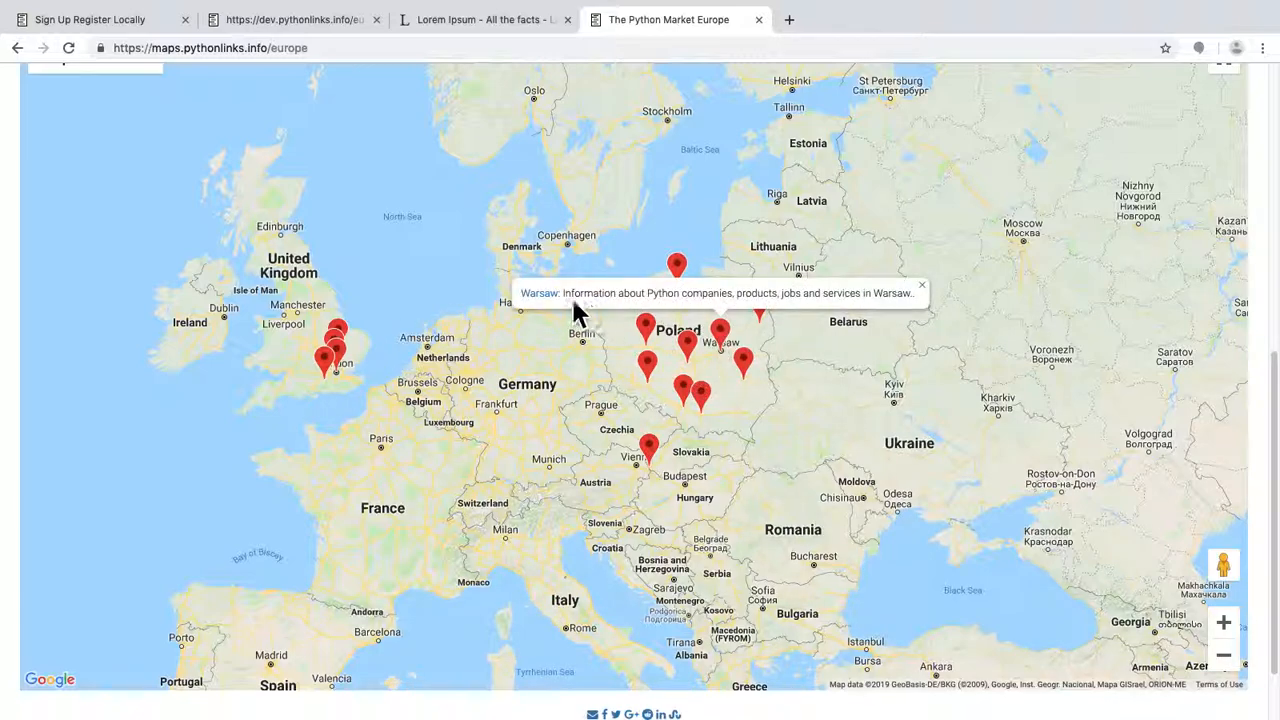
{"action": "left_click", "coordinate": [544, 294]}
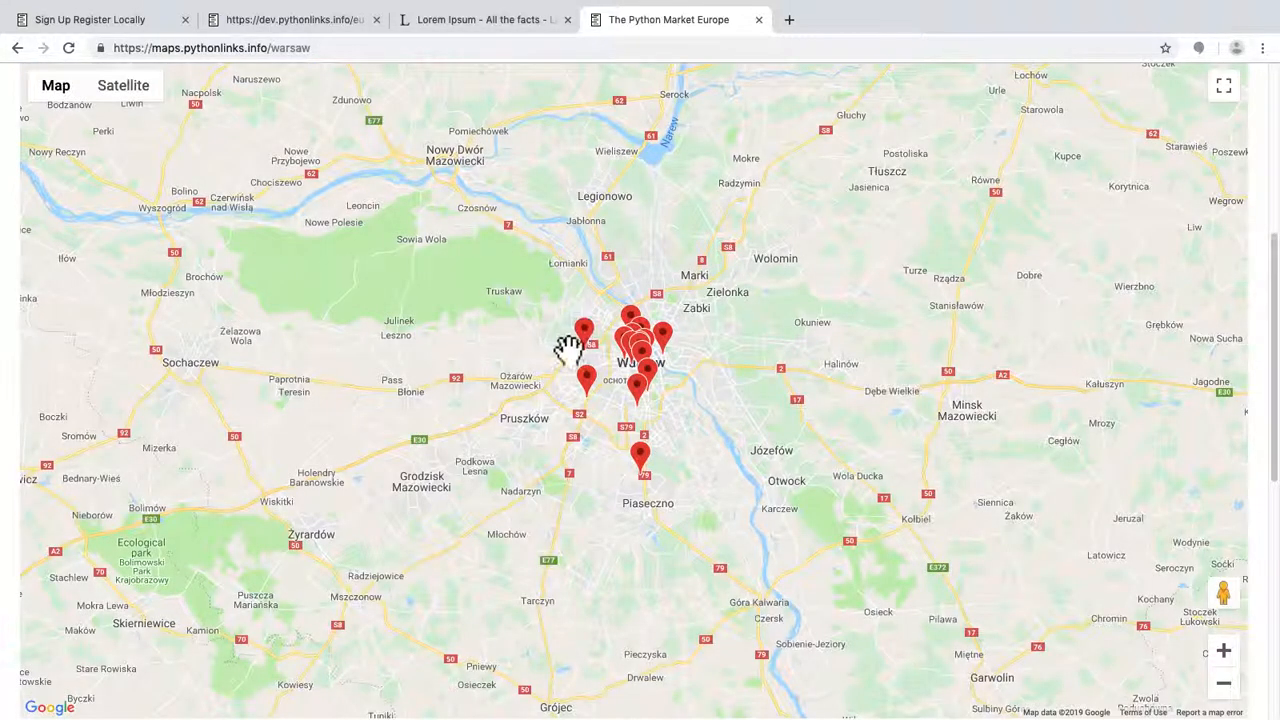
{"action": "scroll", "coordinate": [650, 395], "scroll_direction": "up", "scroll_amount": 1}
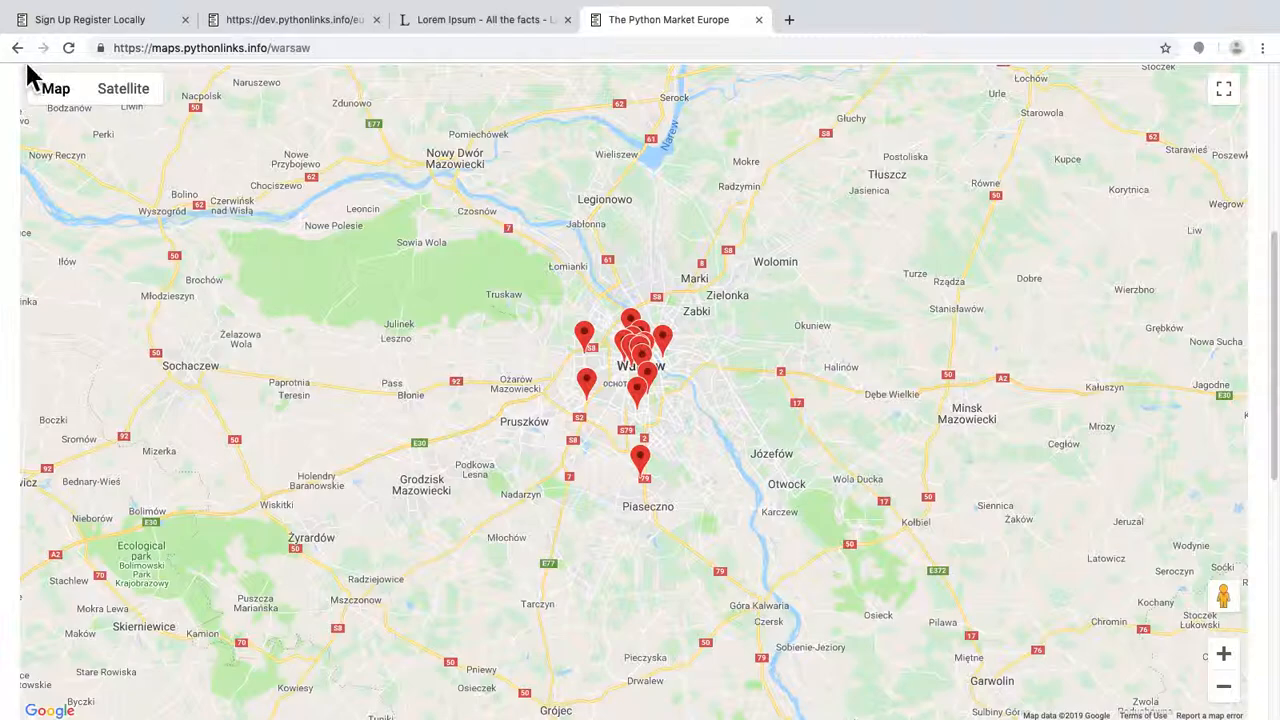
Return to the Sign Up page, view the wiki's root page from there, and open it in the Ace editor
{"action": "left_click", "coordinate": [60, 19]}
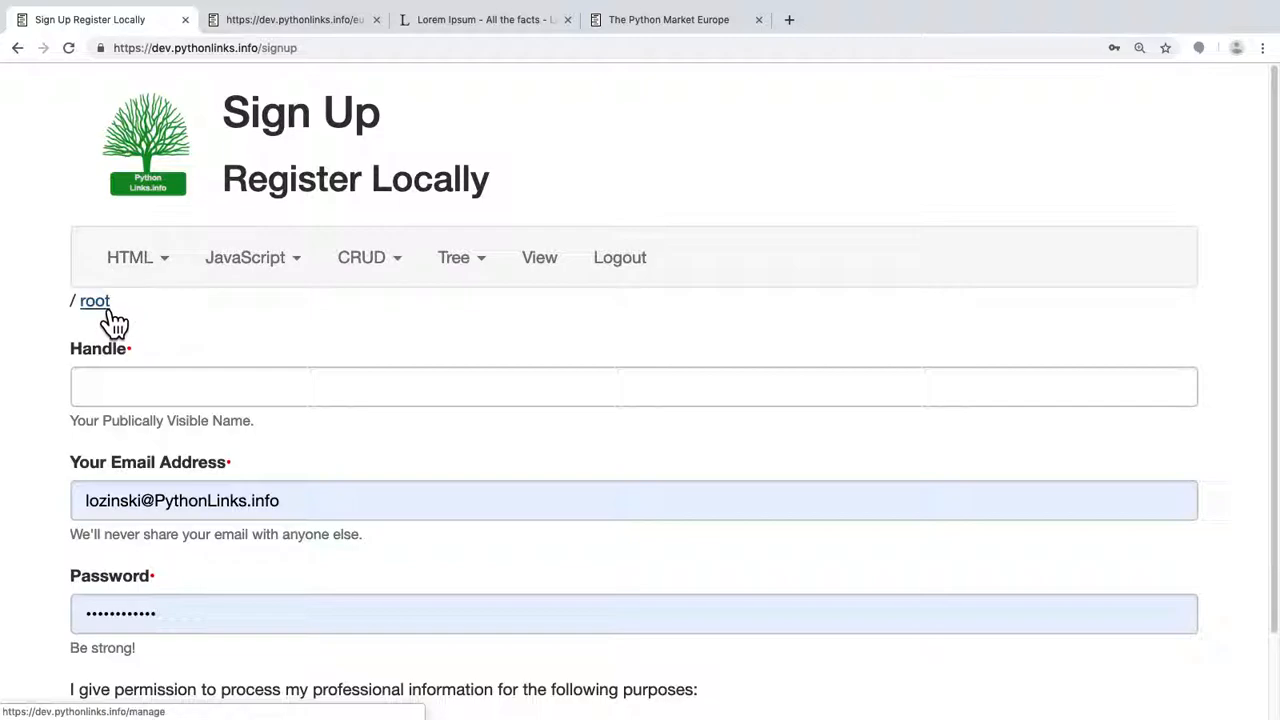
{"action": "left_click", "coordinate": [548, 265]}
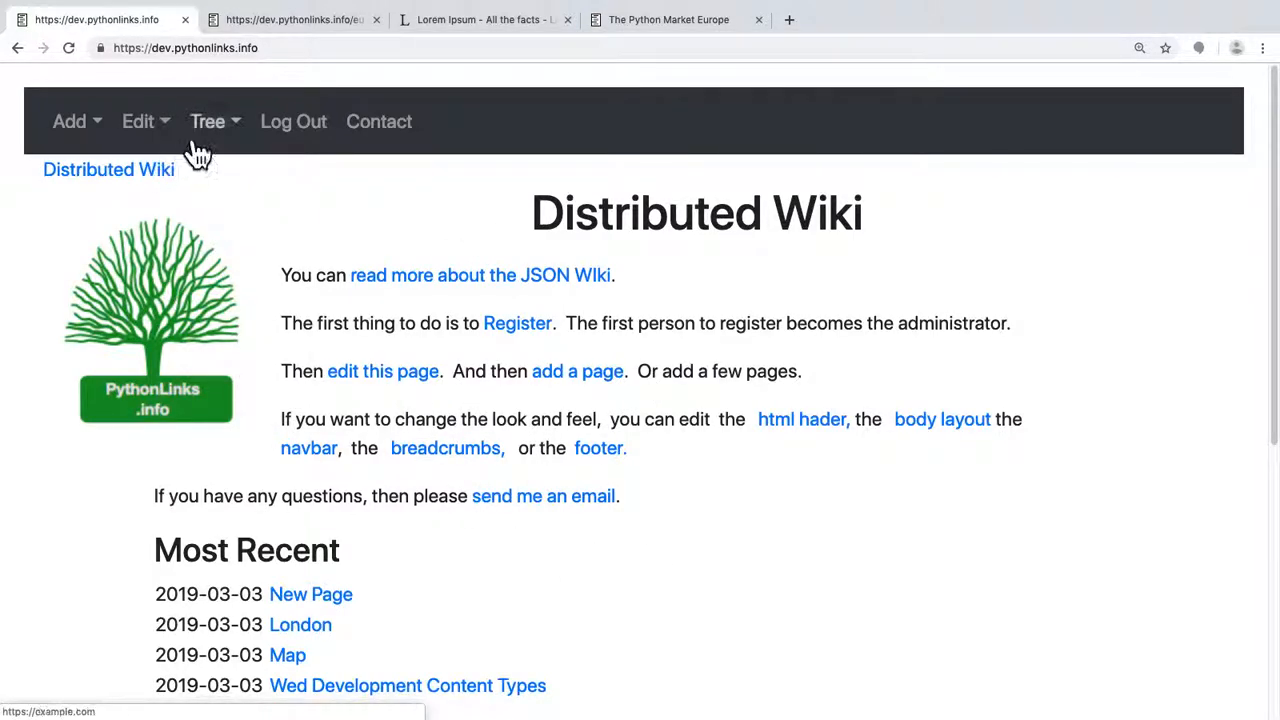
{"action": "left_click", "coordinate": [168, 125]}
{"action": "left_click", "coordinate": [200, 215]}
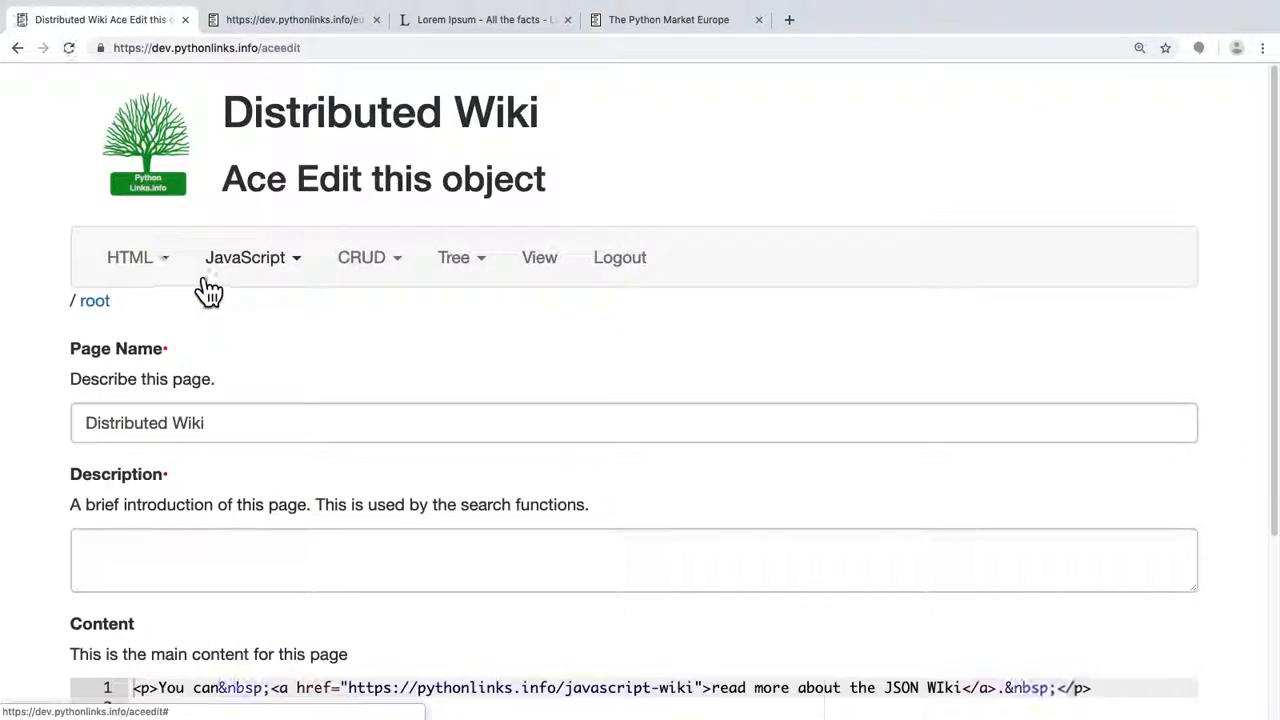
Replace the root page's entire HTML content in the Ace editor with the copied placeholder paragraph
{"action": "scroll", "coordinate": [237, 487], "scroll_direction": "down", "scroll_amount": 3}
{"action": "left_click", "coordinate": [249, 503]}
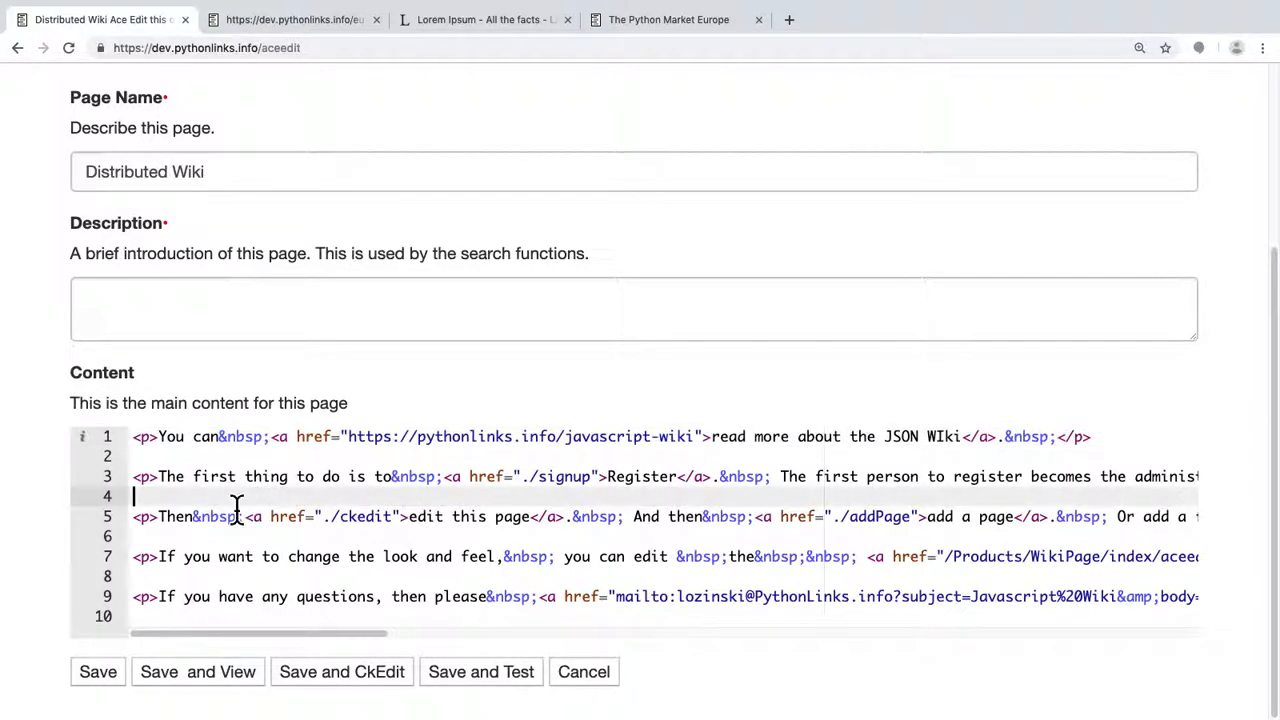
{"action": "key", "text": "ctrl+a"}
{"action": "key", "text": "BackSpace"}
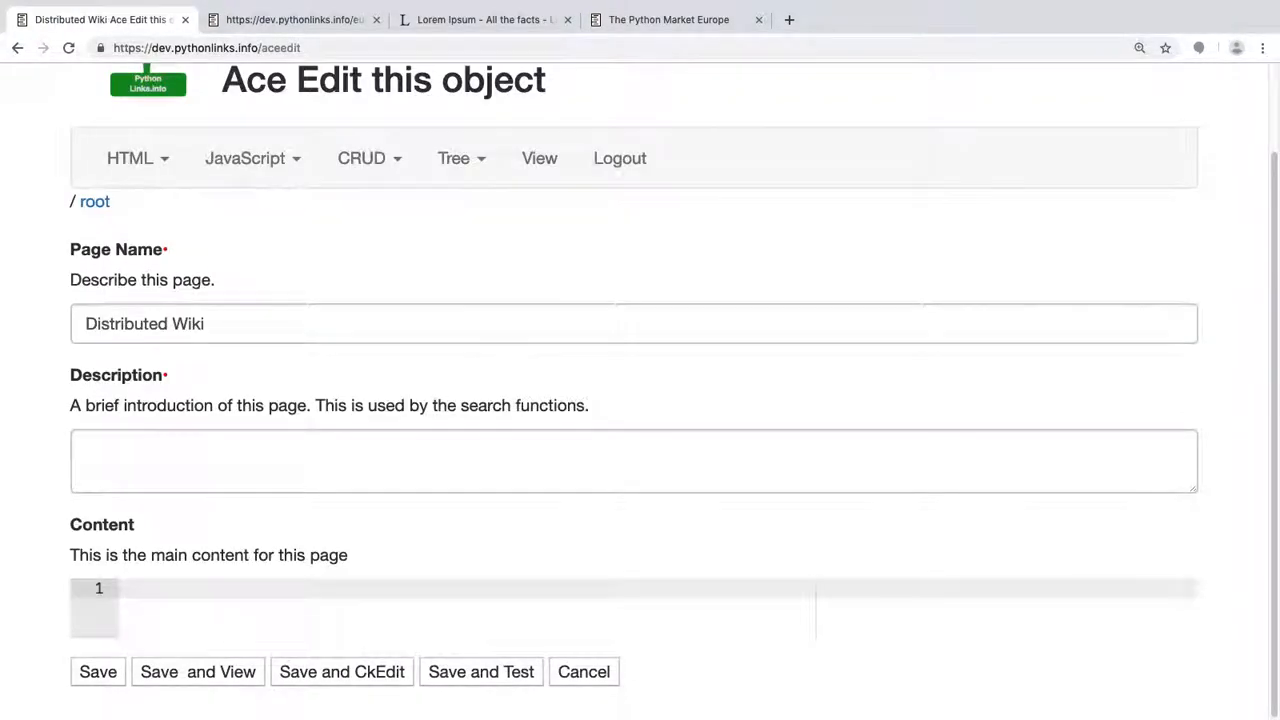
{"action": "key", "text": "ctrl+v"}
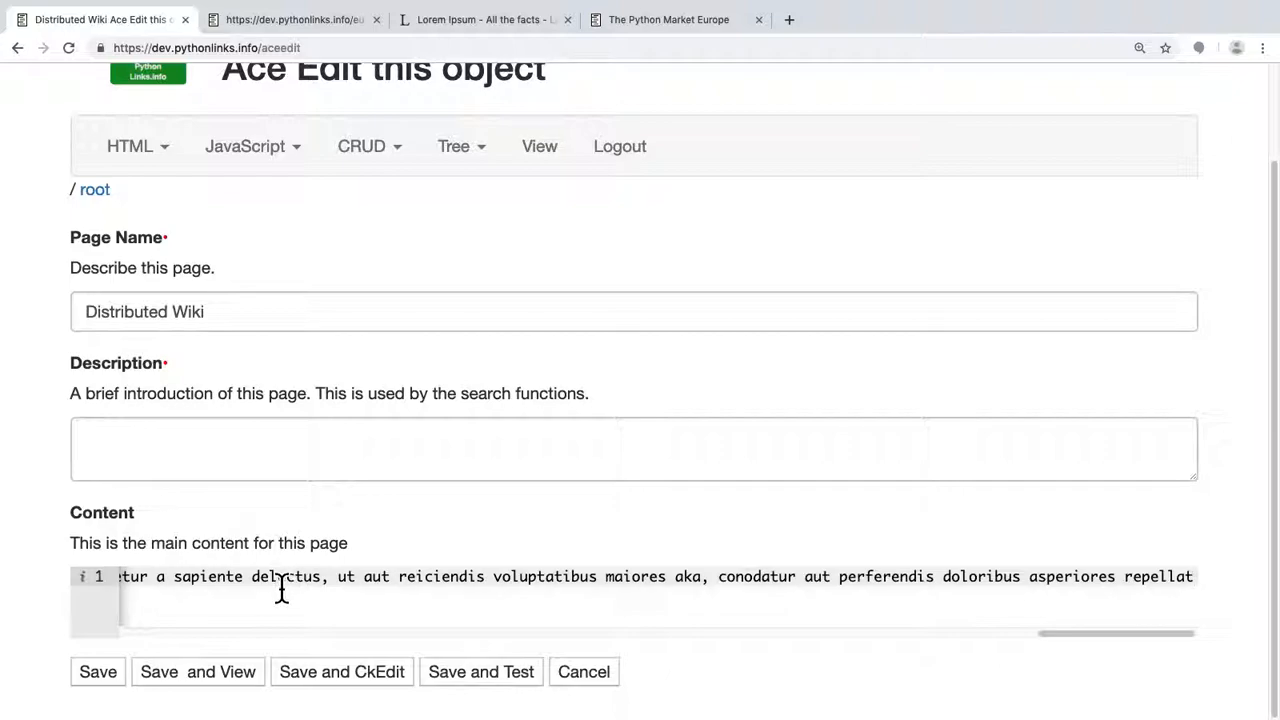
{"action": "scroll", "coordinate": [281, 592], "scroll_direction": "up", "scroll_amount": 2}
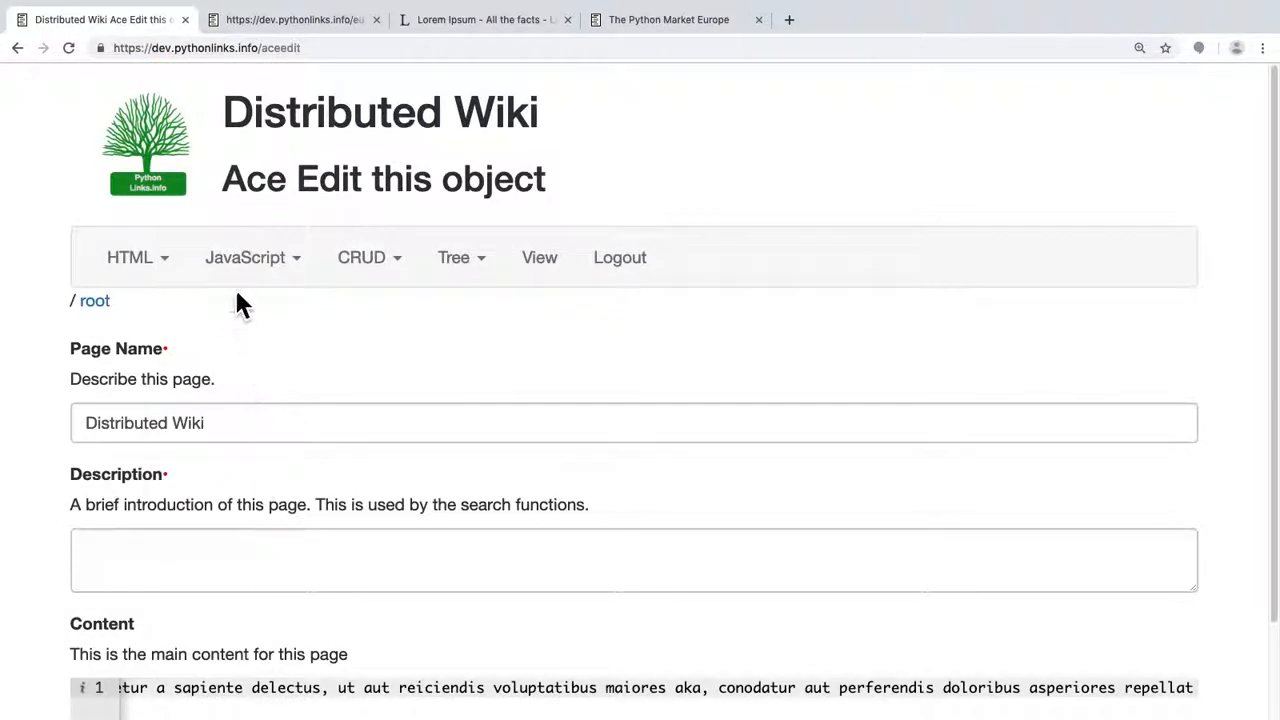
Leave the Ace editor without saving and open the root page in CkEdit
{"action": "left_click", "coordinate": [168, 280]}
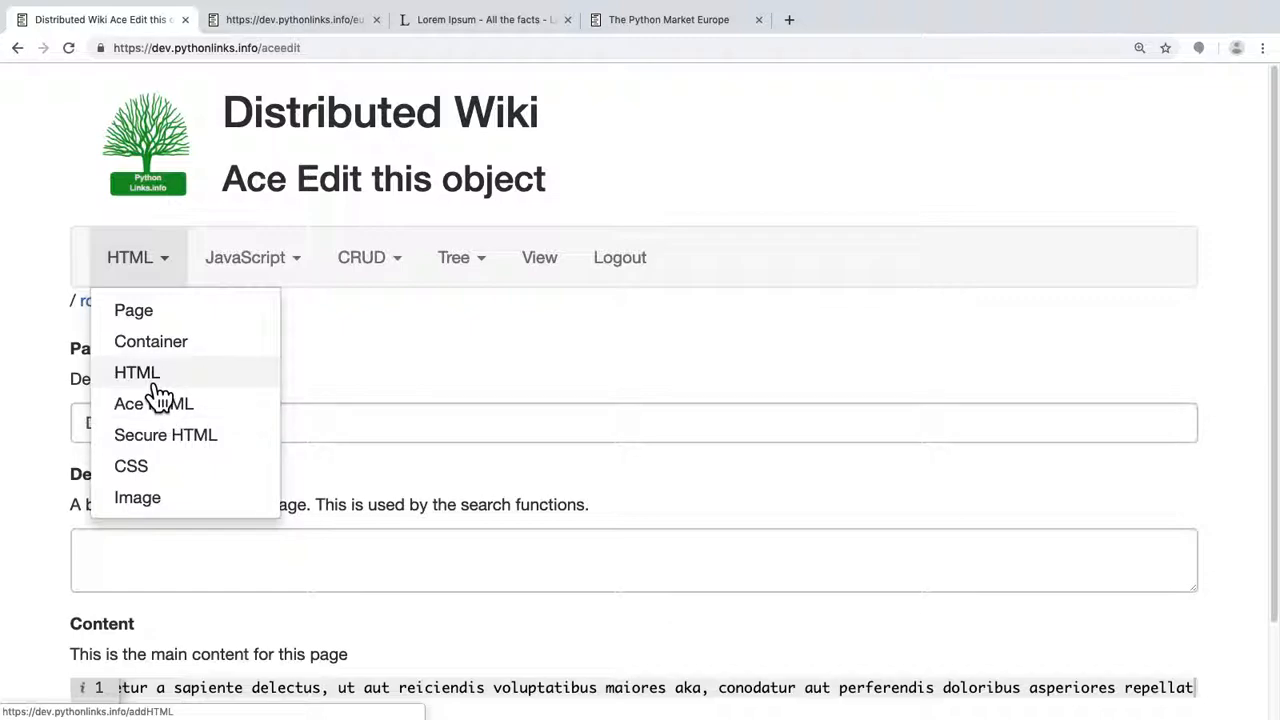
{"action": "left_click", "coordinate": [333, 348]}
{"action": "left_click", "coordinate": [410, 268]}
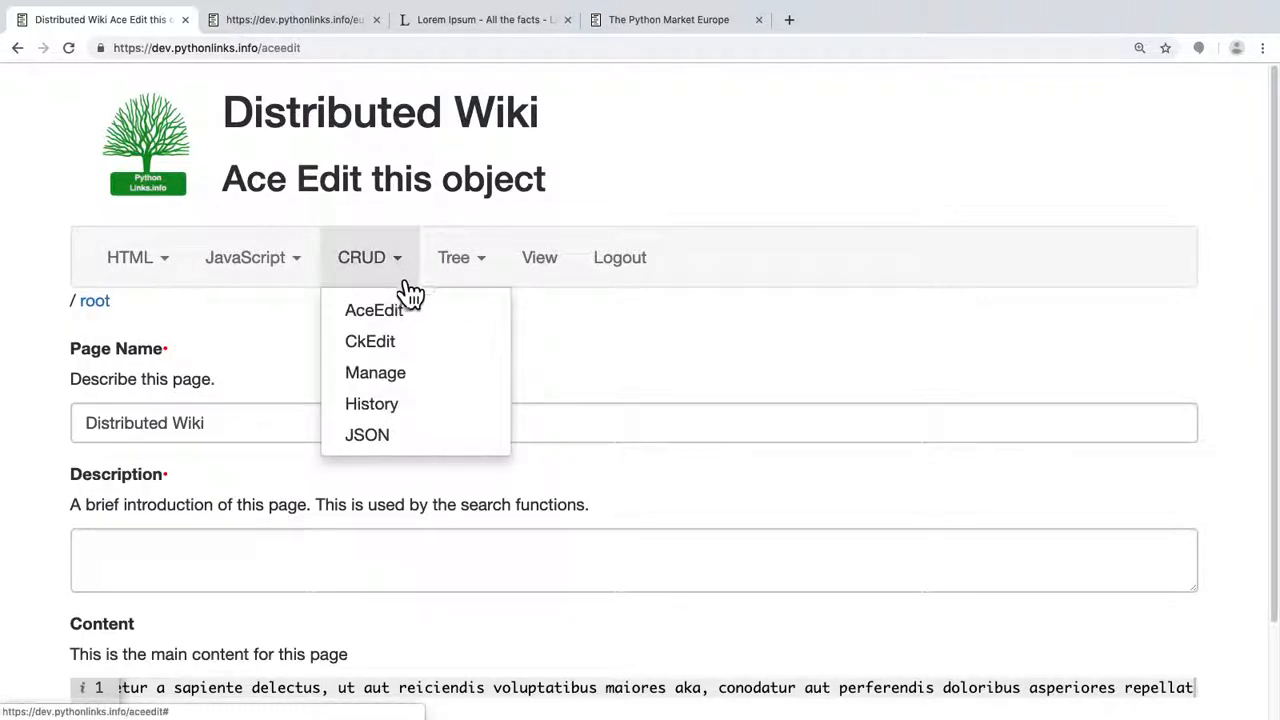
{"action": "left_click", "coordinate": [393, 345]}
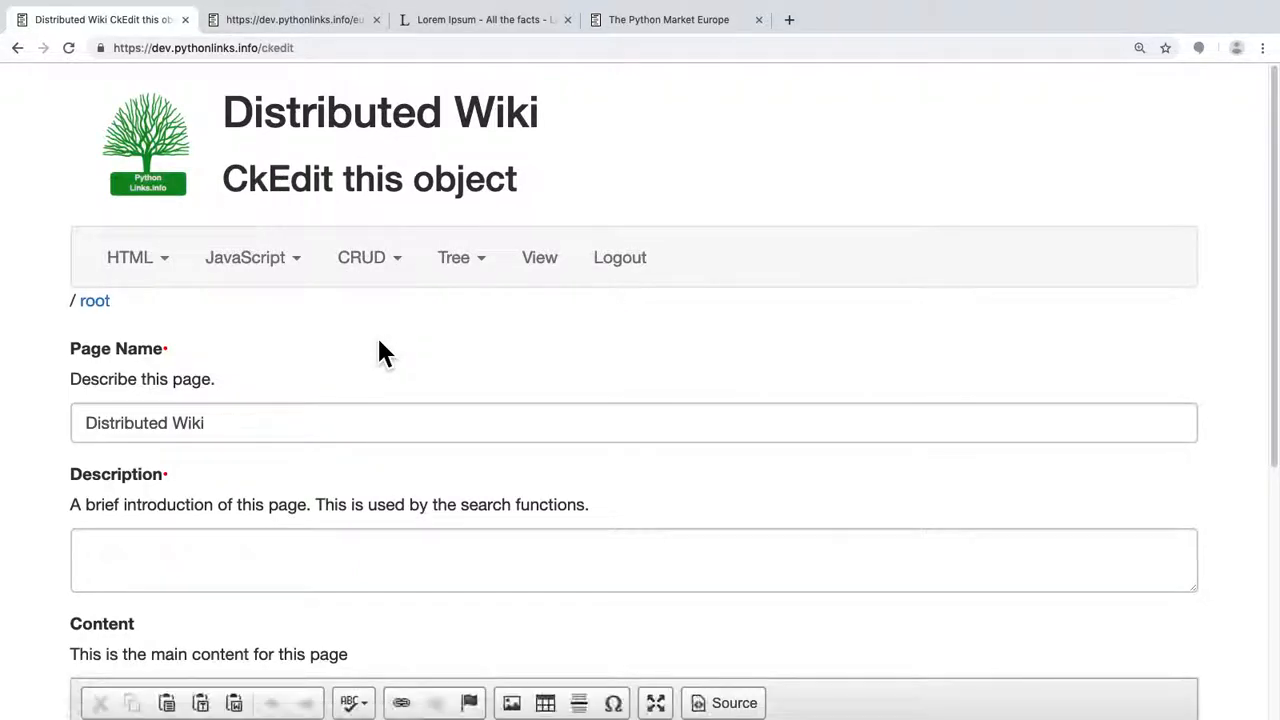
Replace the page's whole main content in CkEdit with the "Atvero eos et accusamus" placeholder paragraph
{"action": "scroll", "coordinate": [370, 390], "scroll_direction": "down", "scroll_amount": 2}
{"action": "scroll", "coordinate": [360, 410], "scroll_direction": "down", "scroll_amount": 3}
{"action": "left_click_drag", "start_coordinate": [551, 609], "coordinate": [5, 427]}
{"action": "key", "text": "Delete"}
{"action": "key", "text": "ctrl+v"}
{"action": "scroll", "coordinate": [234, 394], "scroll_direction": "up", "scroll_amount": 5}
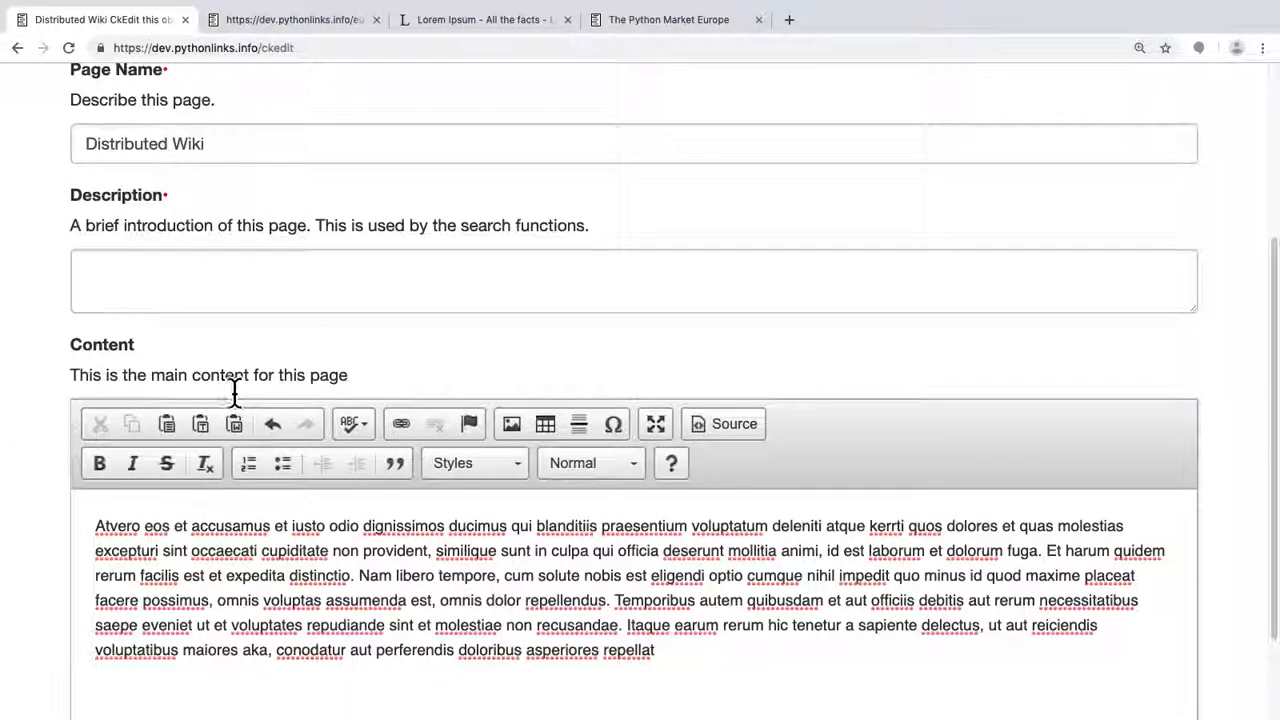
Change the page name to New Page
{"action": "left_click_drag", "start_coordinate": [250, 283], "coordinate": [37, 271]}
{"action": "key", "text": "Delete"}
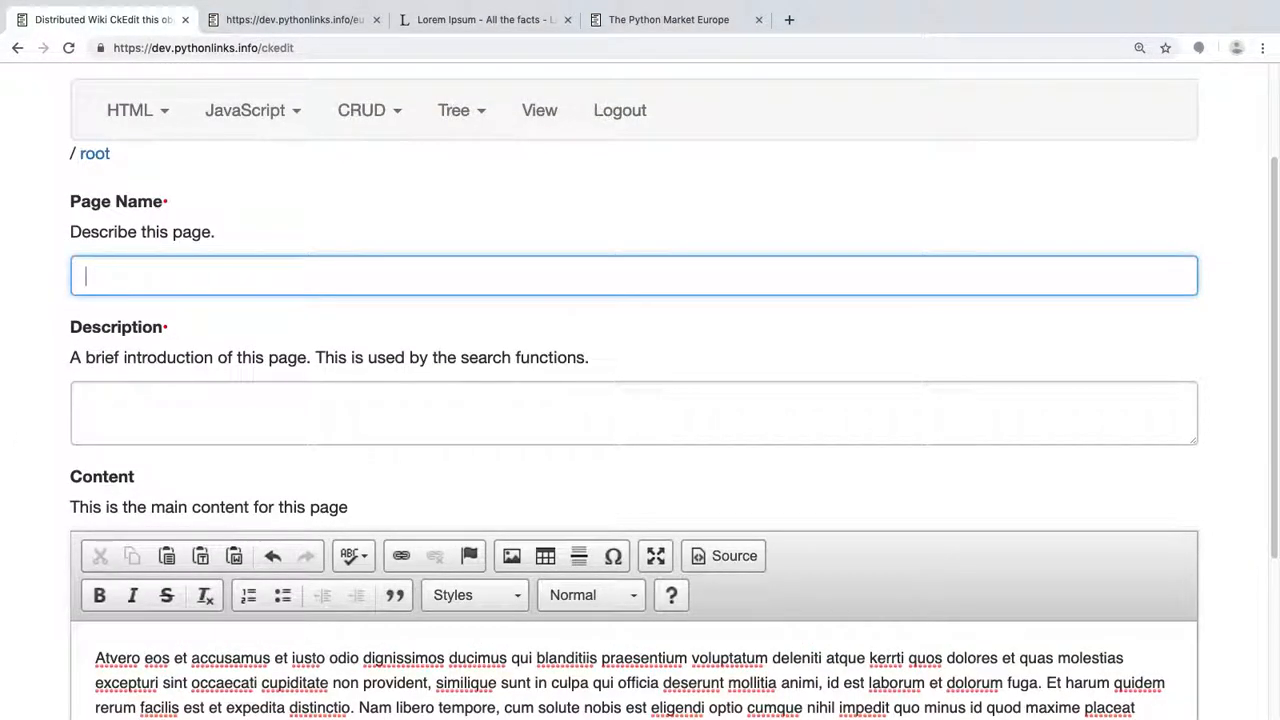
{"action": "type", "text": "New Page"}
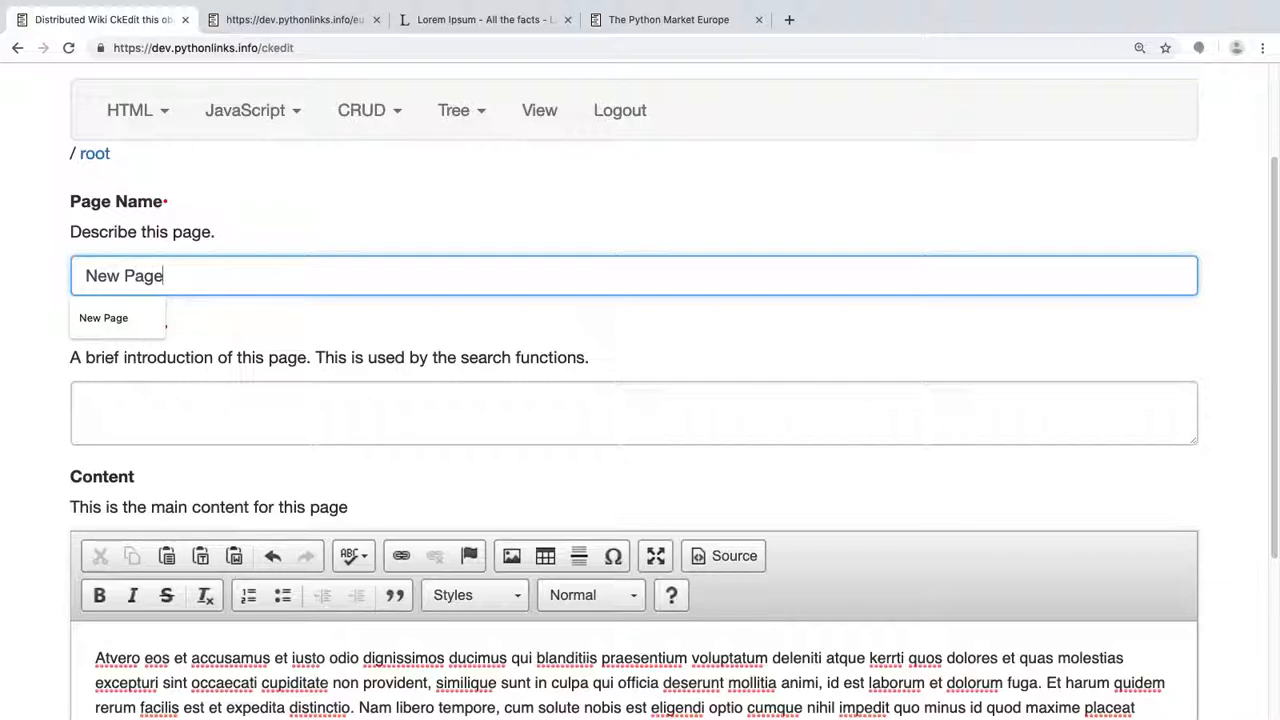
Split "Atvero eos" from the paragraph onto its own line and format it as Heading 2
{"action": "scroll", "coordinate": [125, 378], "scroll_direction": "down", "scroll_amount": 2}
{"action": "left_click", "coordinate": [172, 547]}
{"action": "key", "text": "Return"}
{"action": "triple_click", "coordinate": [114, 547]}
{"action": "left_click", "coordinate": [625, 486]}
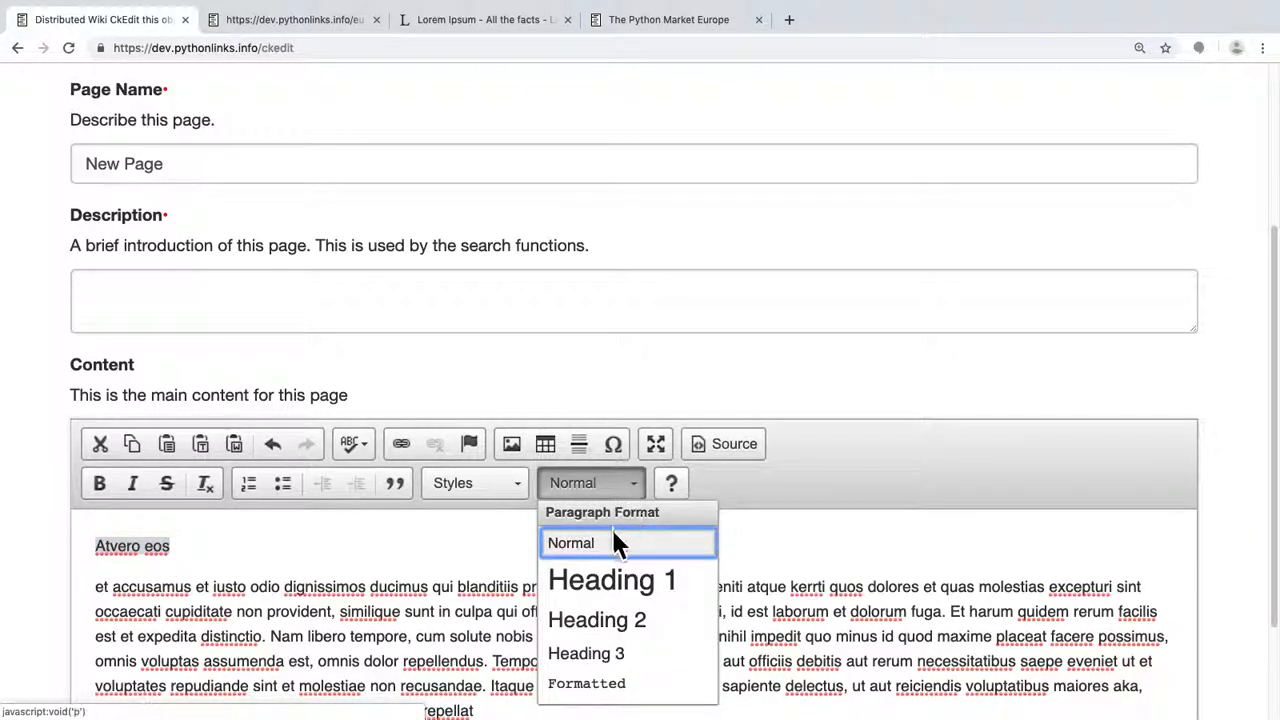
{"action": "left_click", "coordinate": [603, 622]}
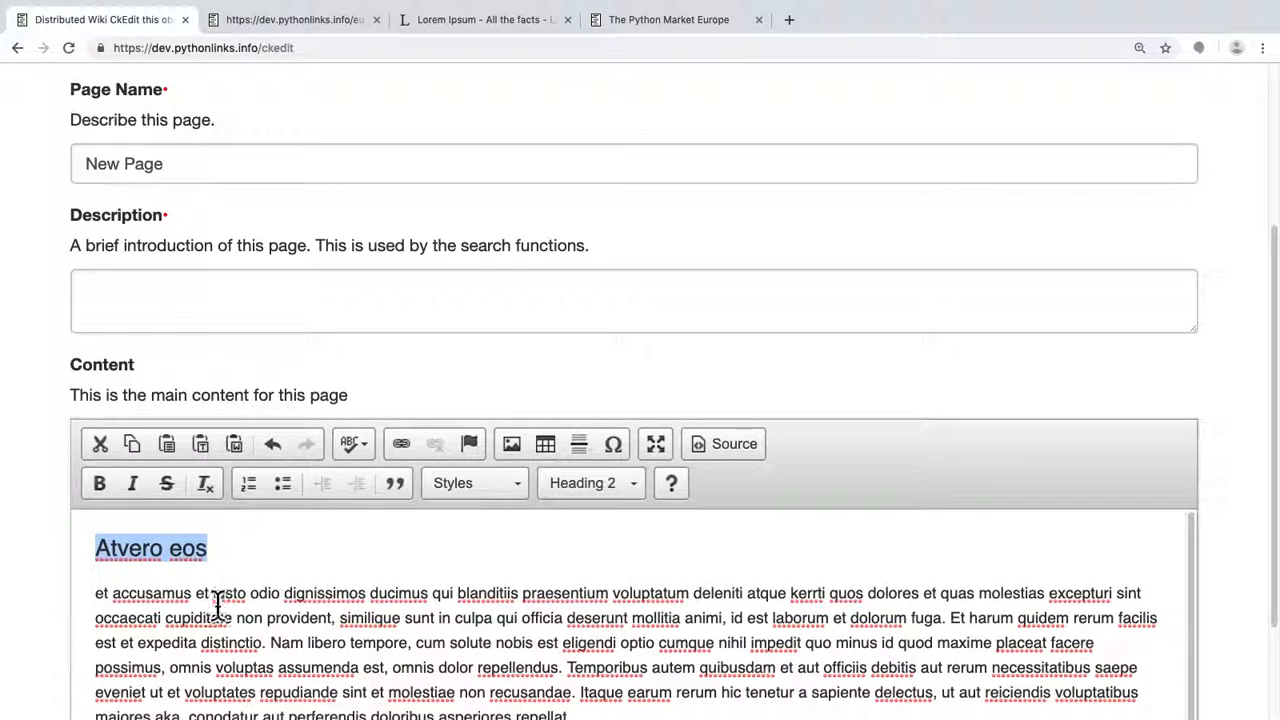
{"action": "left_click_drag", "start_coordinate": [262, 643], "coordinate": [95, 645]}
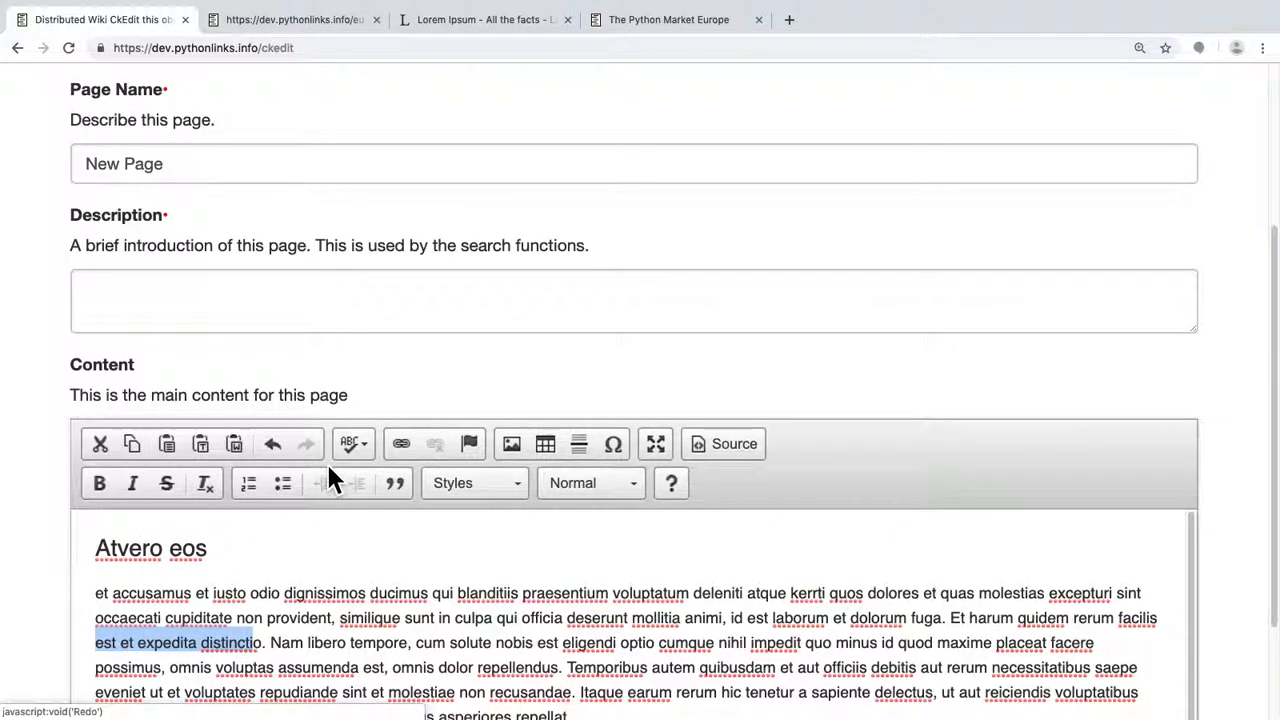
{"action": "left_click", "coordinate": [401, 444]}
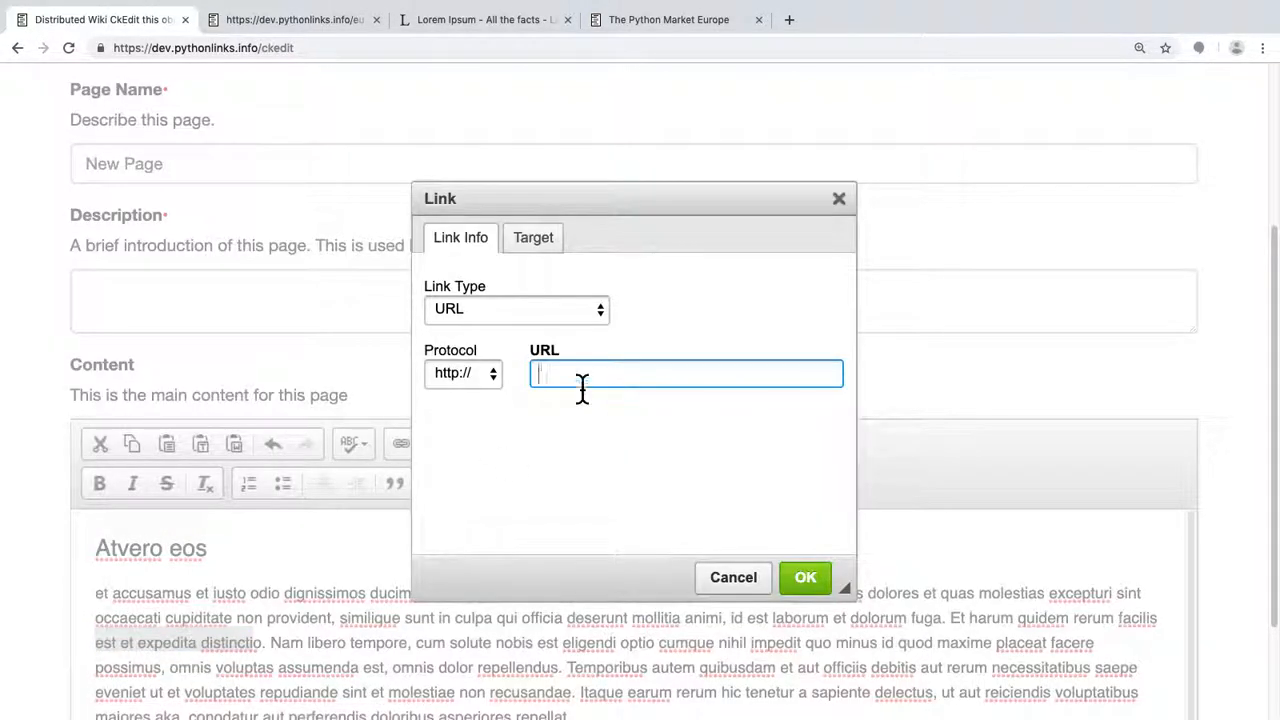
{"action": "type", "text": "PythonLinks.com"}
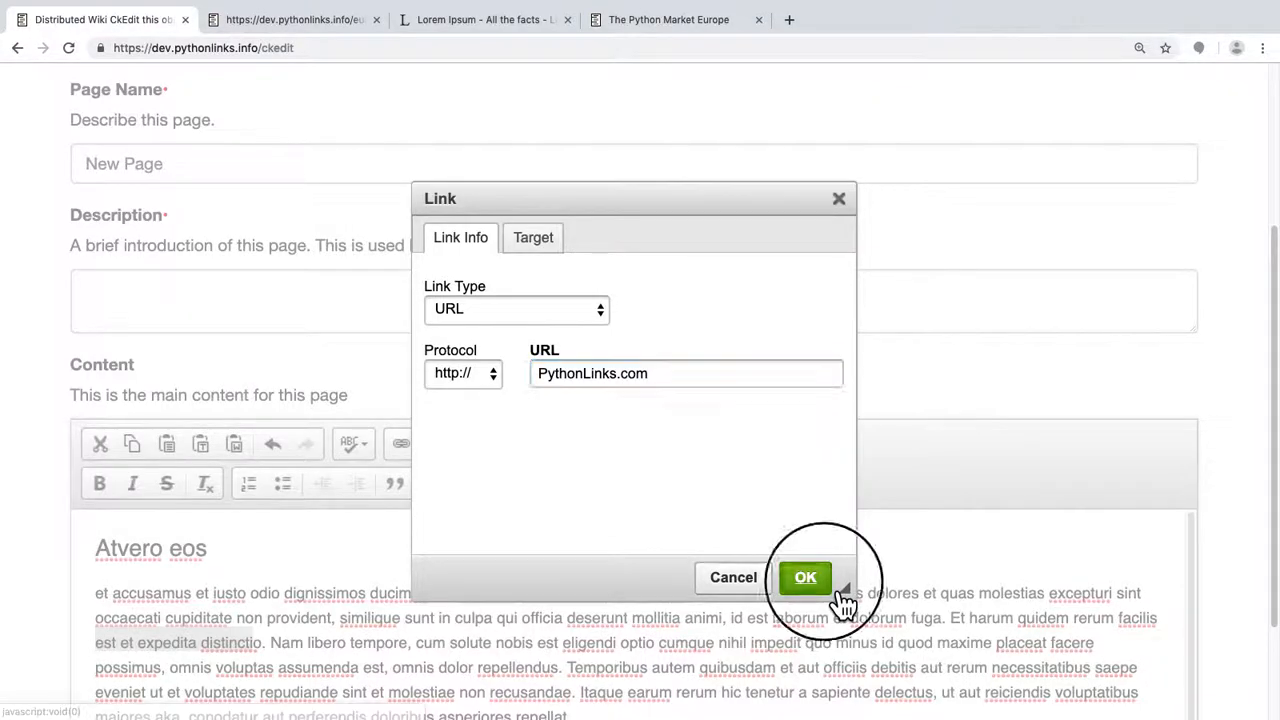
{"action": "left_click", "coordinate": [805, 577]}
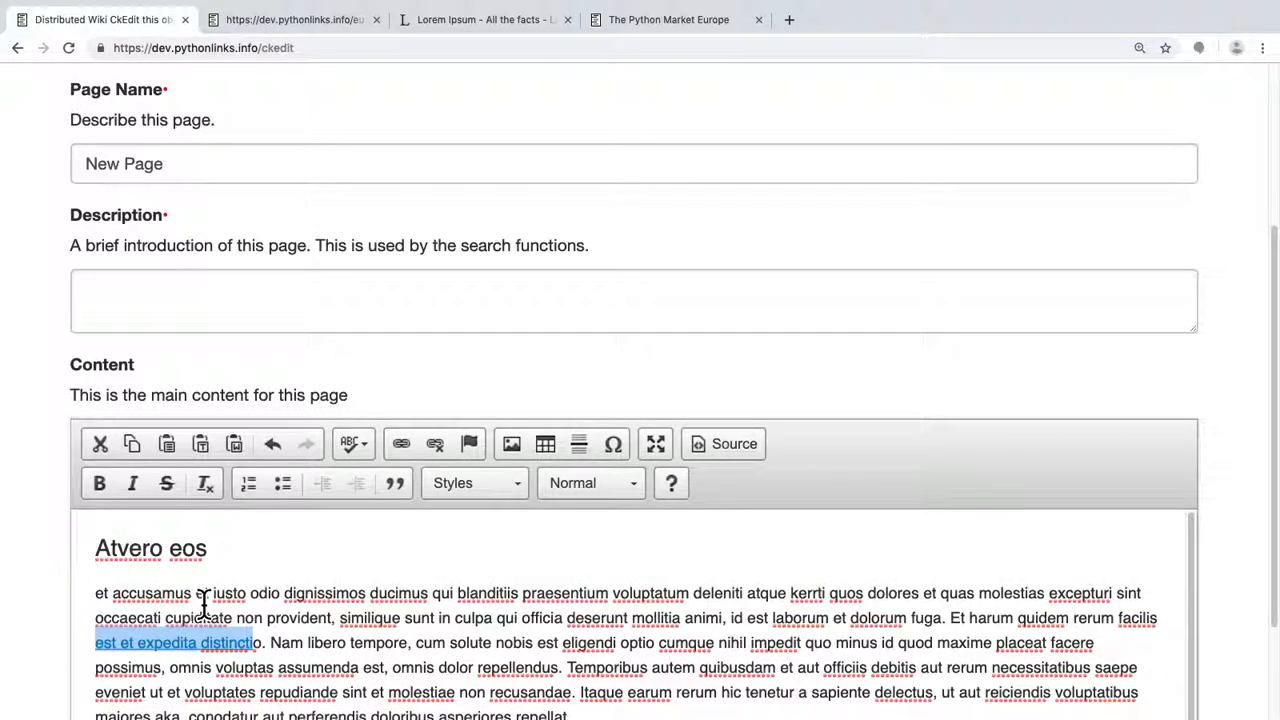
Make "et accusamus et iusto odio" an e-mail link with the contact's address, subject "Contact Me" and body "Please tell me what you want."
{"action": "left_click_drag", "start_coordinate": [280, 593], "coordinate": [103, 590]}
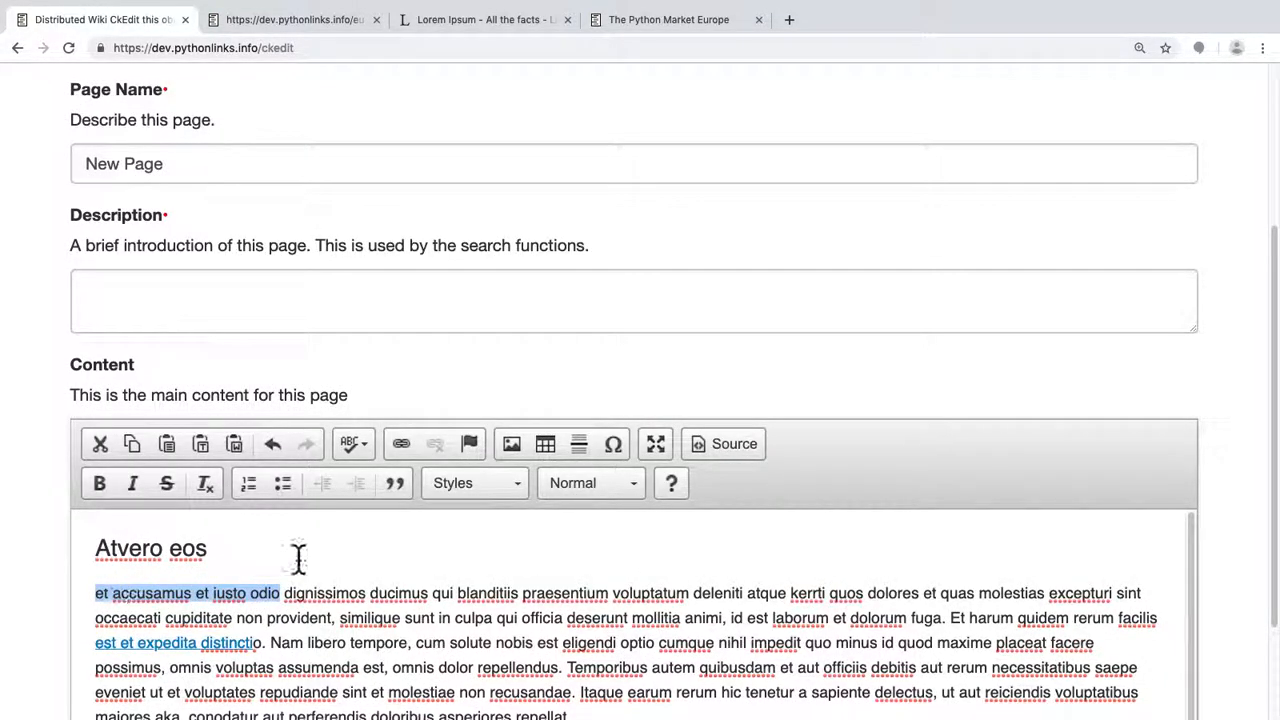
{"action": "left_click", "coordinate": [400, 445]}
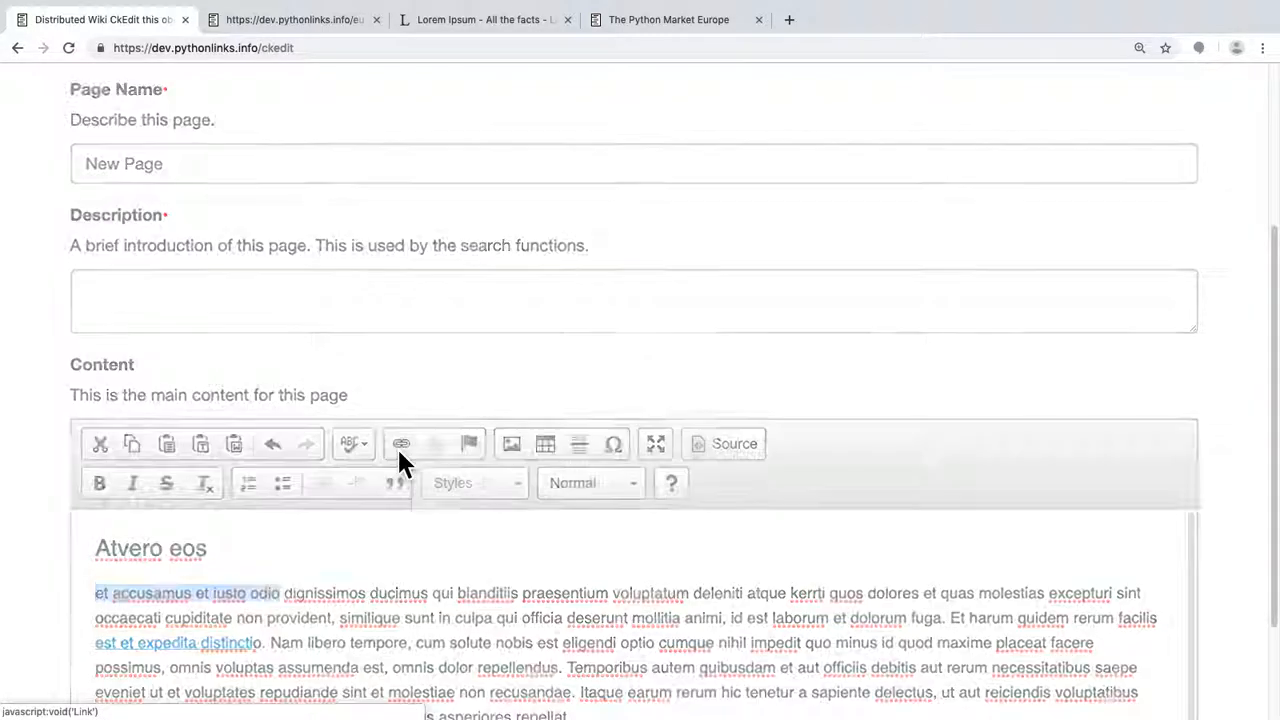
{"action": "left_click", "coordinate": [487, 310]}
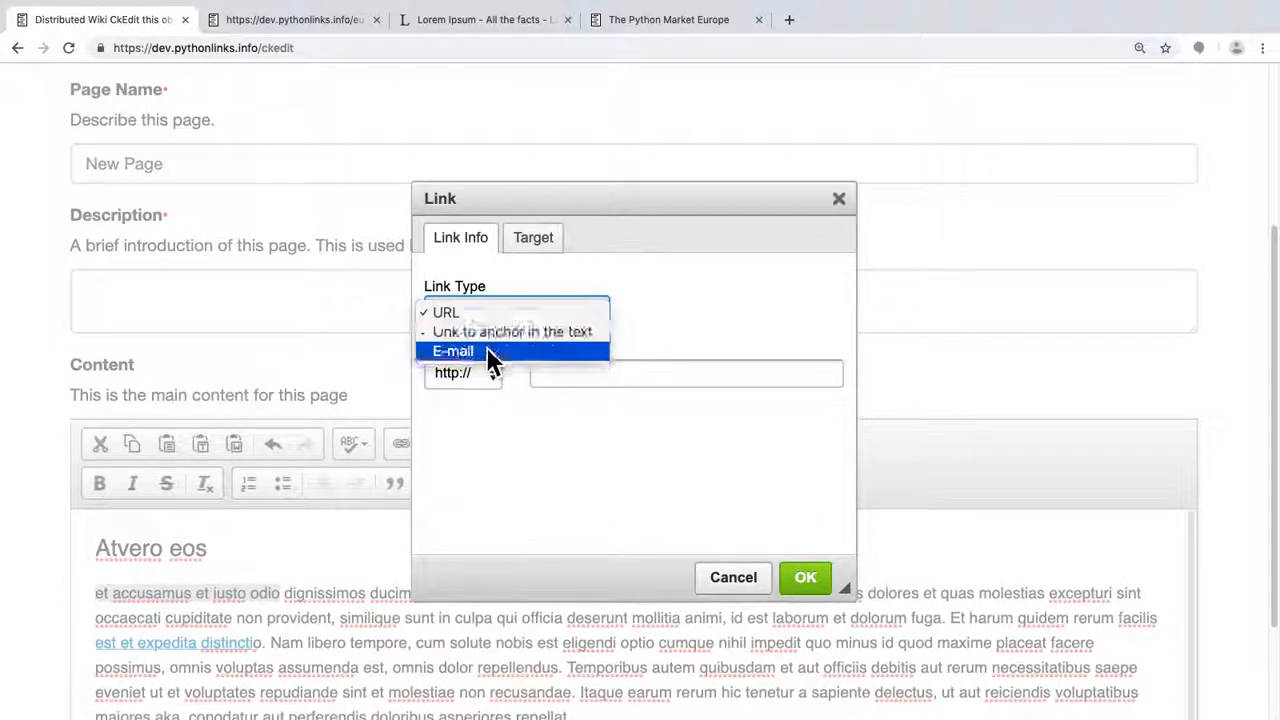
{"action": "left_click", "coordinate": [486, 352]}
{"action": "left_click", "coordinate": [499, 372]}
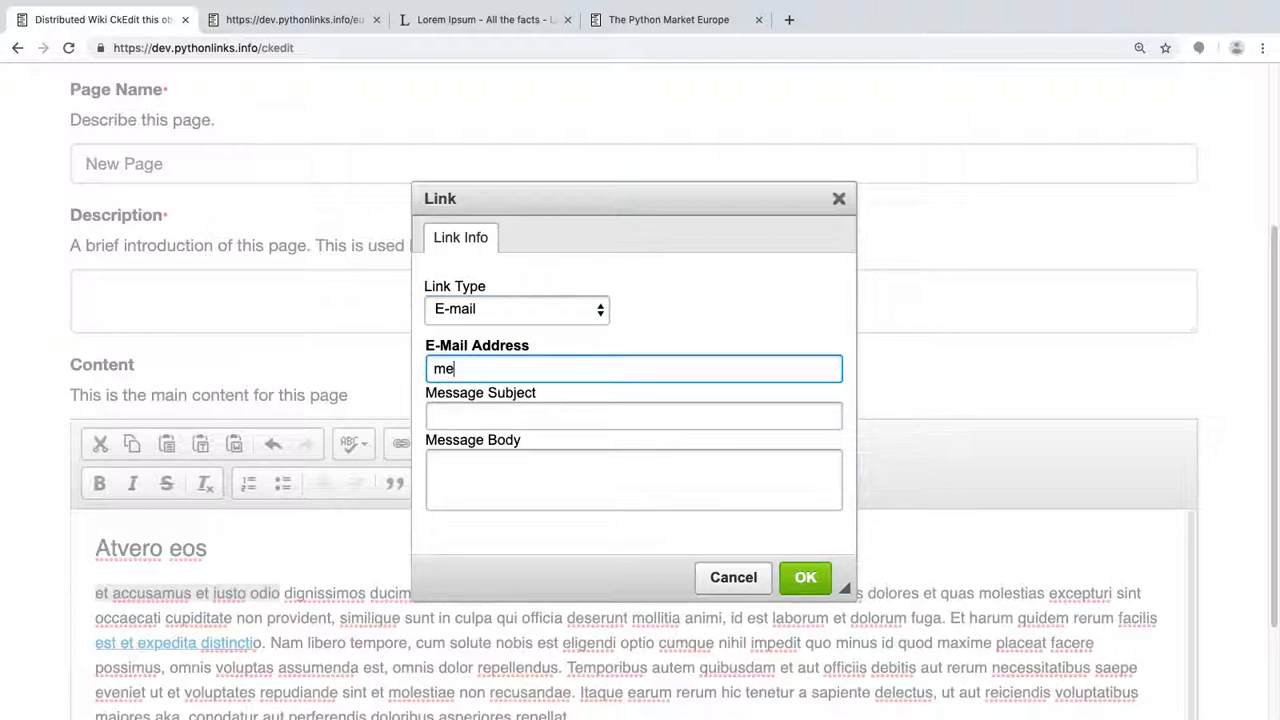
{"action": "key", "text": "Tab"}
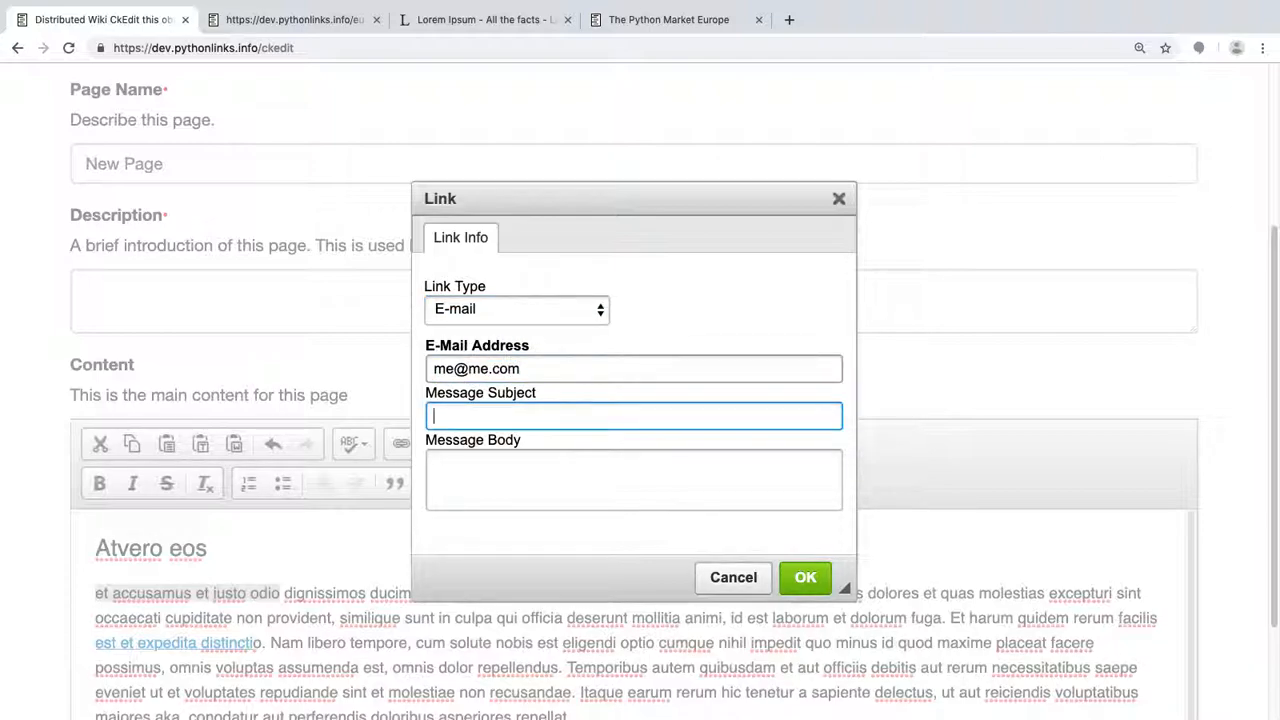
{"action": "type", "text": "Contact Me"}
{"action": "key", "text": "Tab"}
{"action": "type", "text": "Please t"}
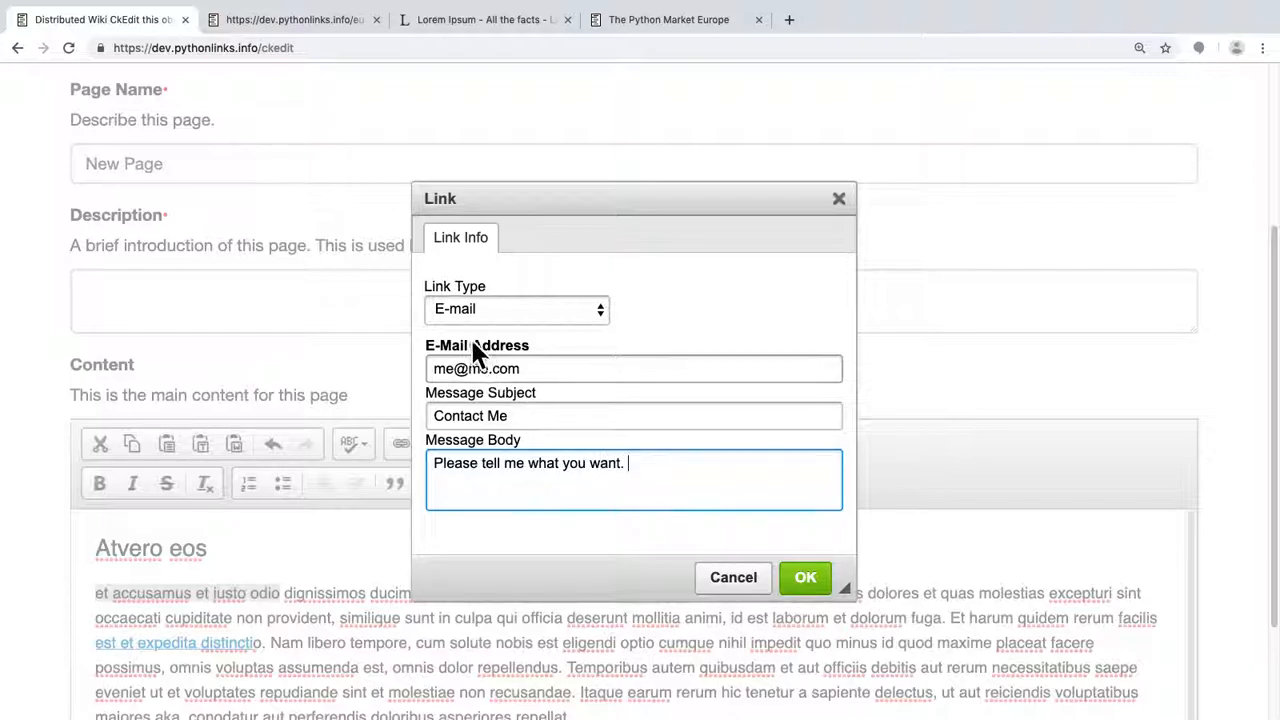
{"action": "left_click", "coordinate": [806, 580]}
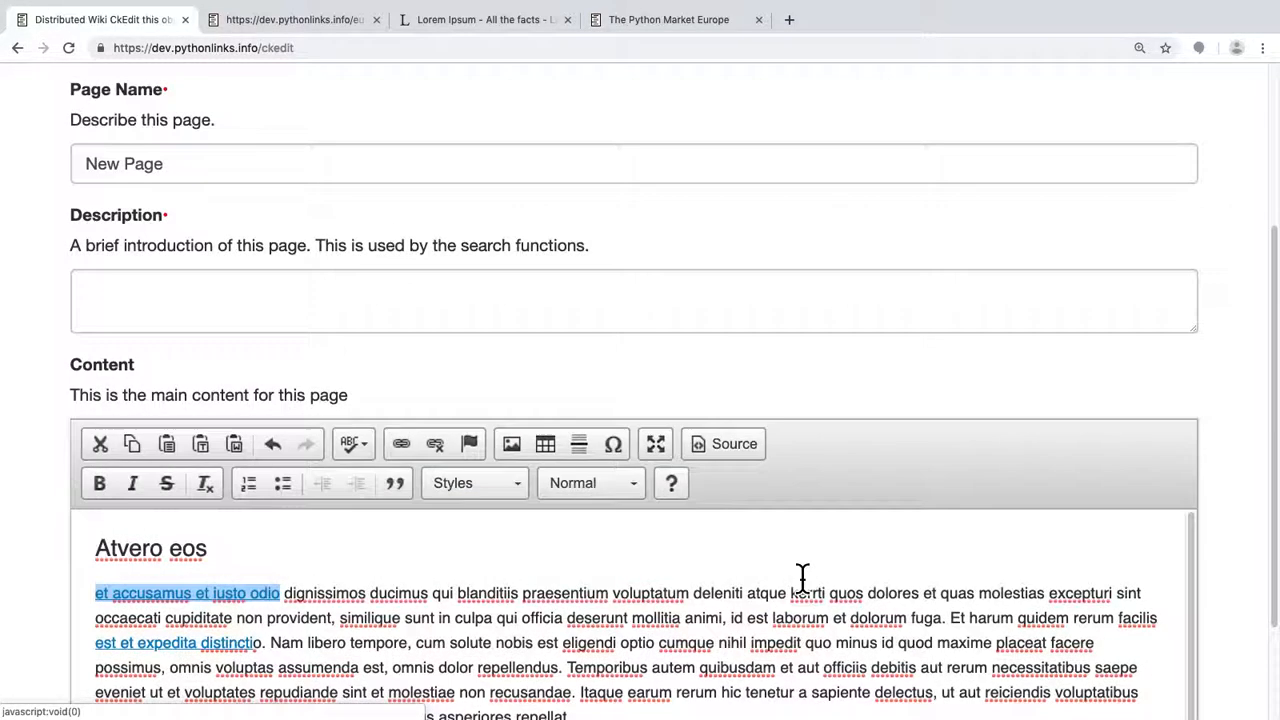
Save the page, continue in the Ace editor, and inspect the e-mail link's subject in the HTML
{"action": "scroll", "coordinate": [230, 592], "scroll_direction": "down", "scroll_amount": 3}
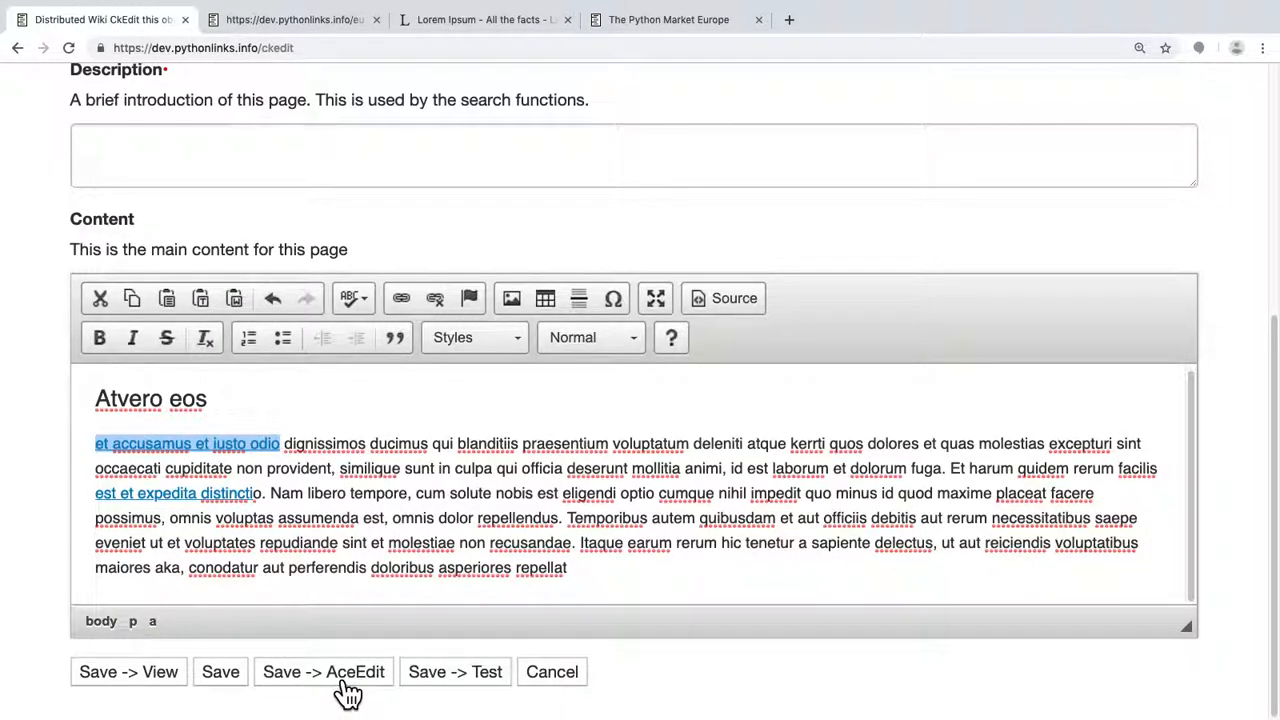
{"action": "left_click", "coordinate": [347, 690]}
{"action": "scroll", "coordinate": [343, 480], "scroll_direction": "down", "scroll_amount": 2}
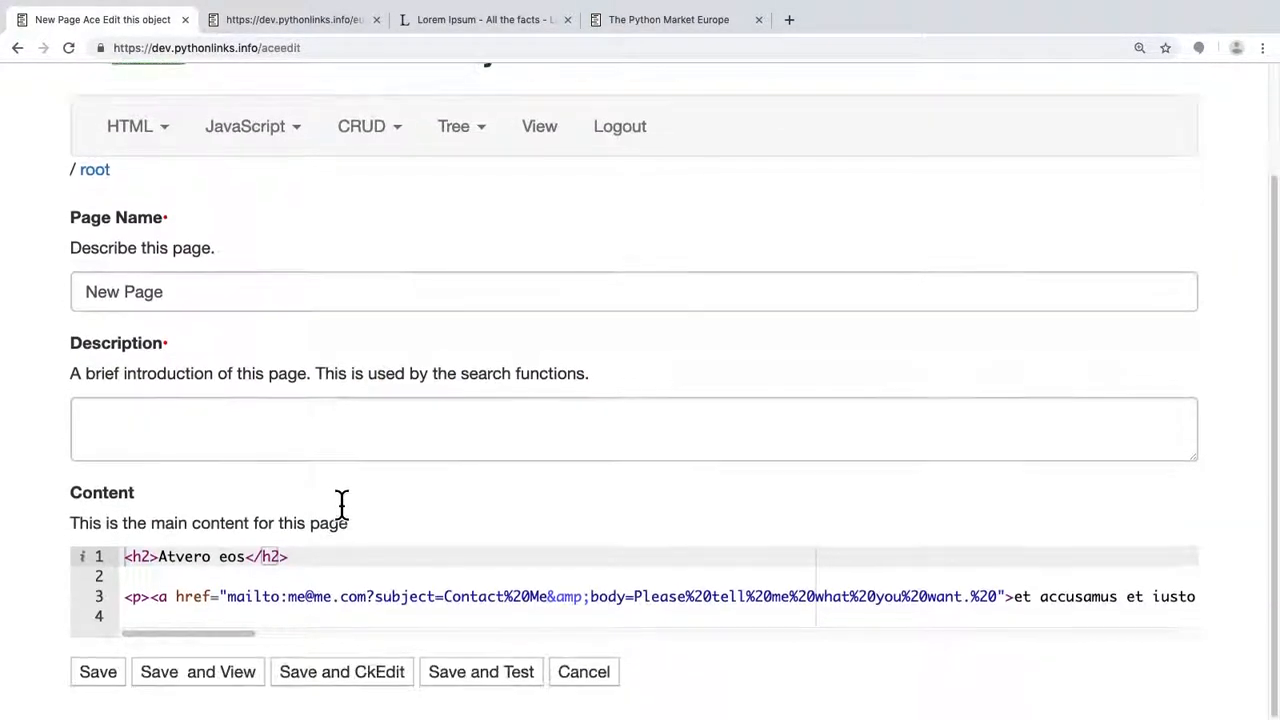
{"action": "left_click", "coordinate": [419, 598]}
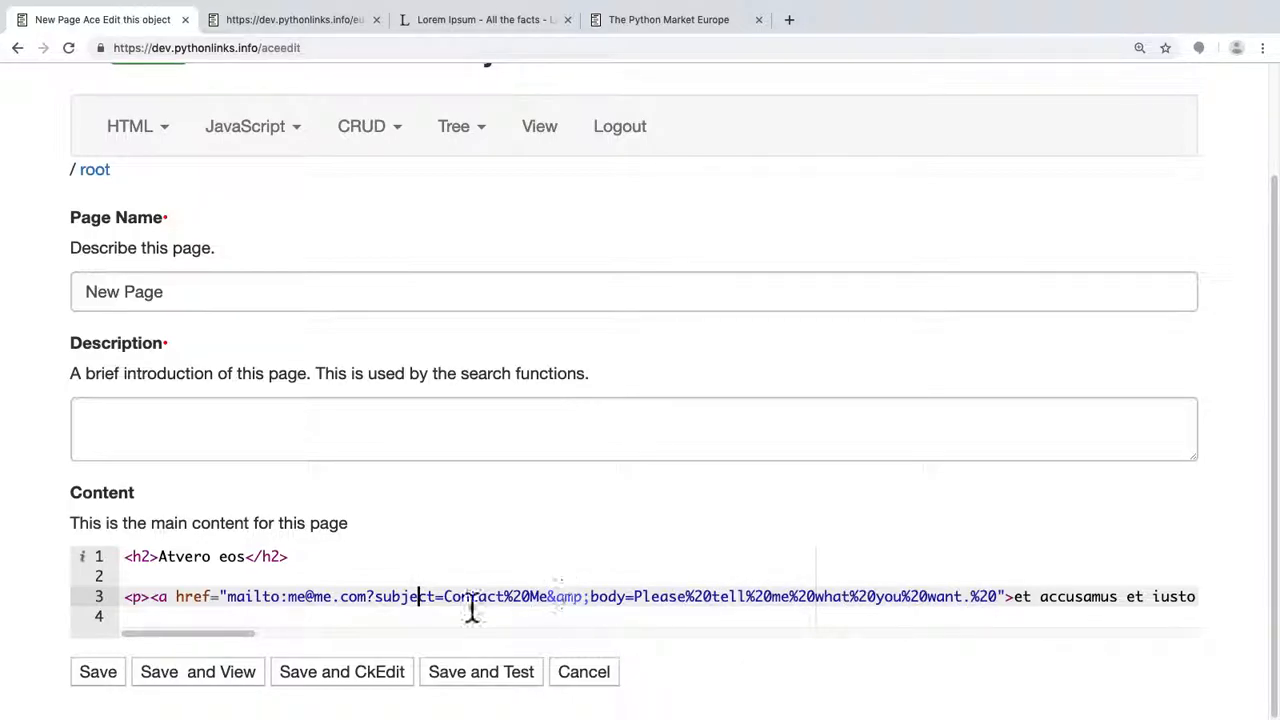
Save and view the page, try its e-mail link, and leave the message window to return to the page
{"action": "left_click", "coordinate": [241, 684]}
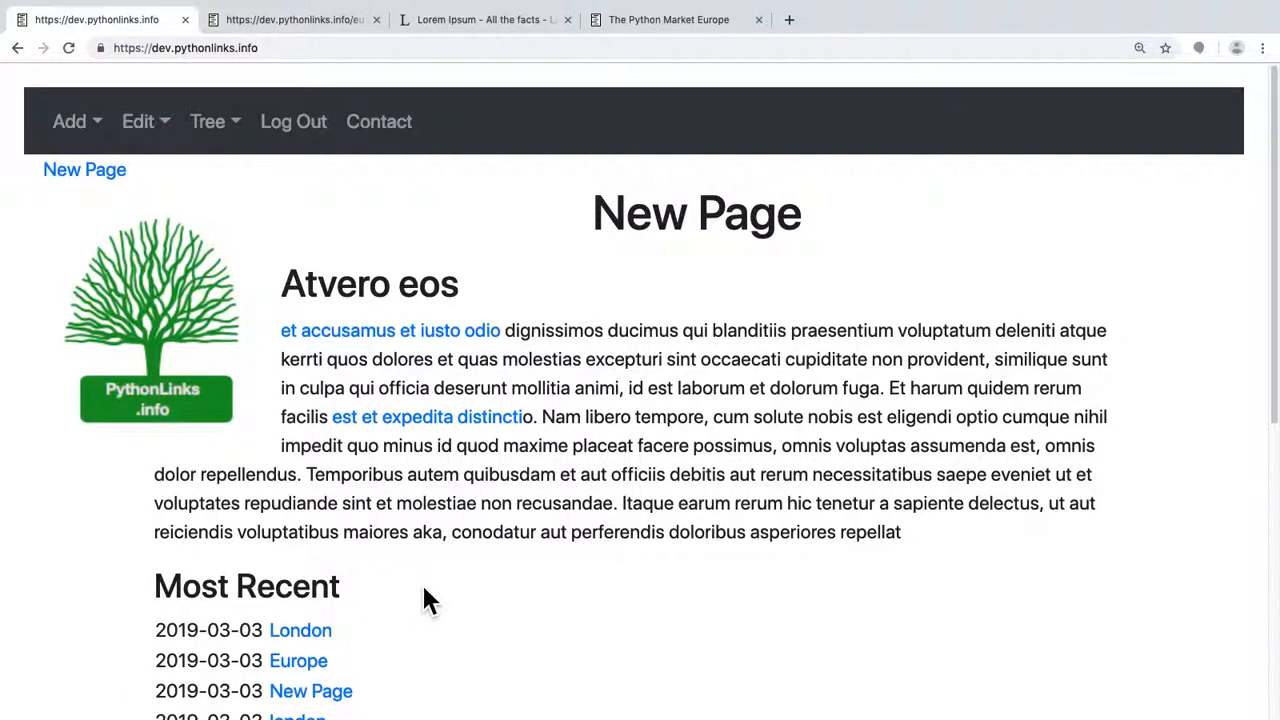
{"action": "left_click", "coordinate": [376, 330]}
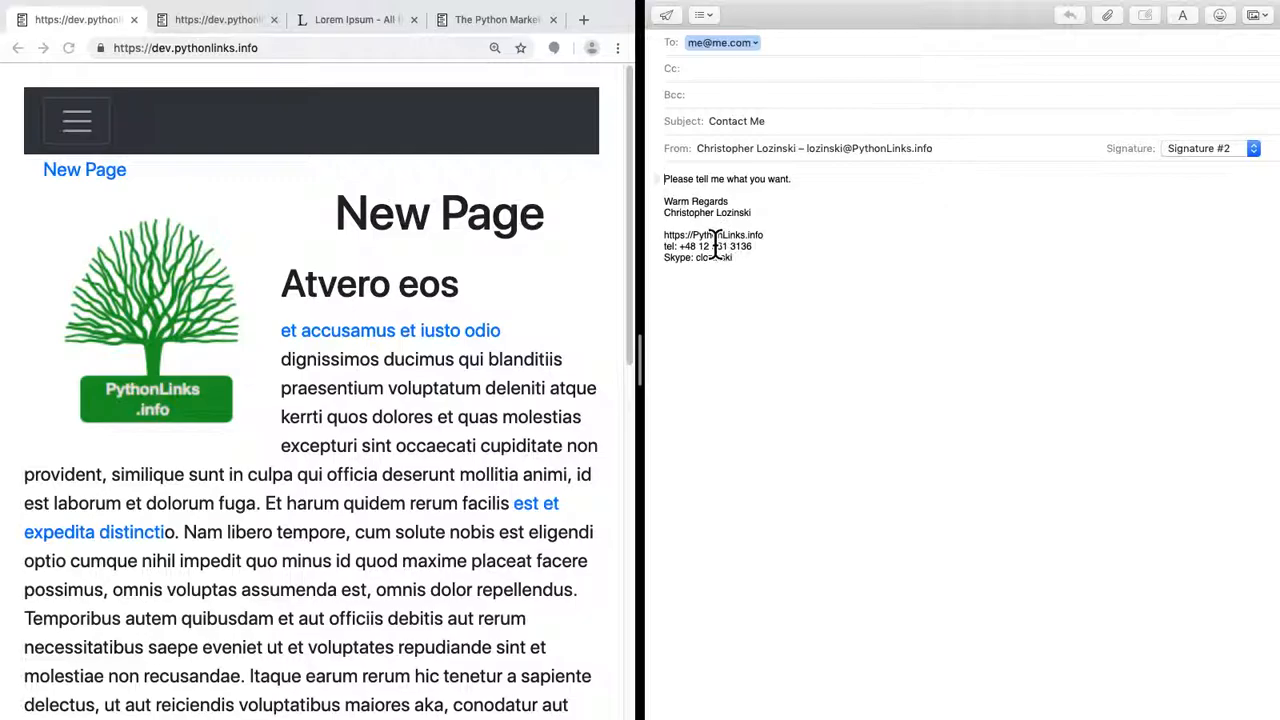
{"action": "left_click", "coordinate": [670, 22]}
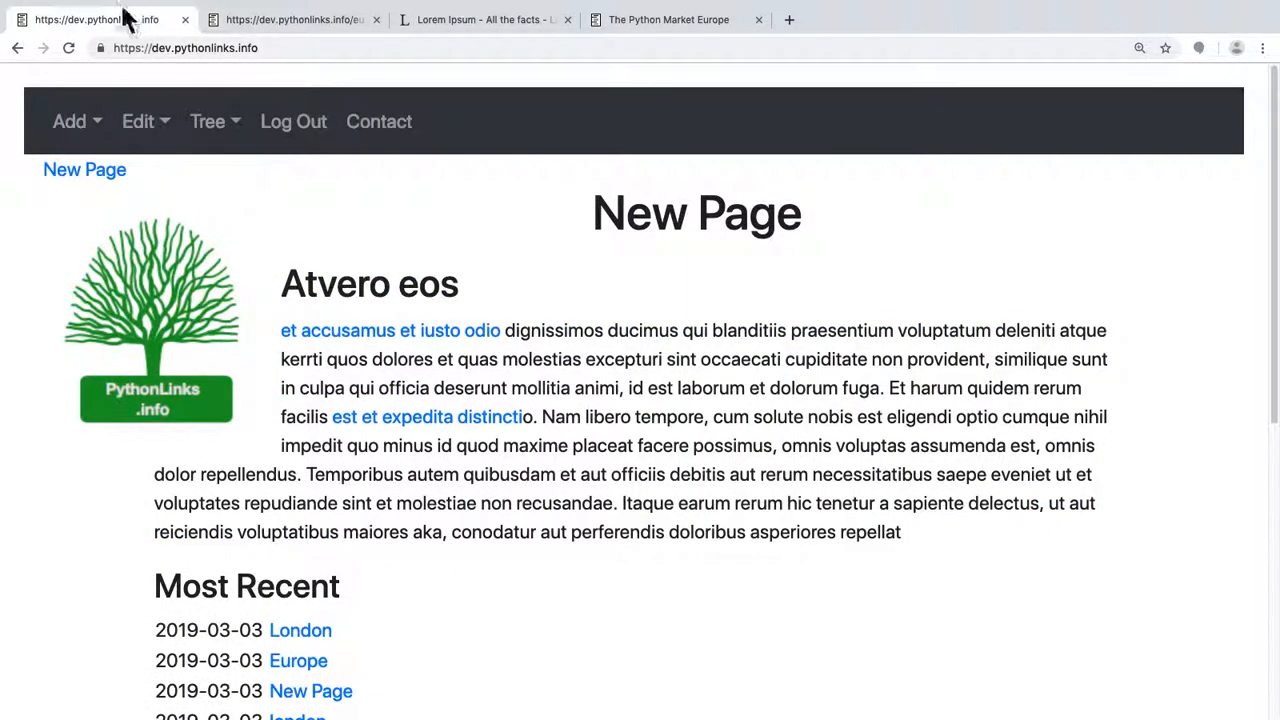
Restore version 17 of the root page, titled Distributed Wiki, from its history and view the restored page
{"action": "left_click", "coordinate": [175, 145]}
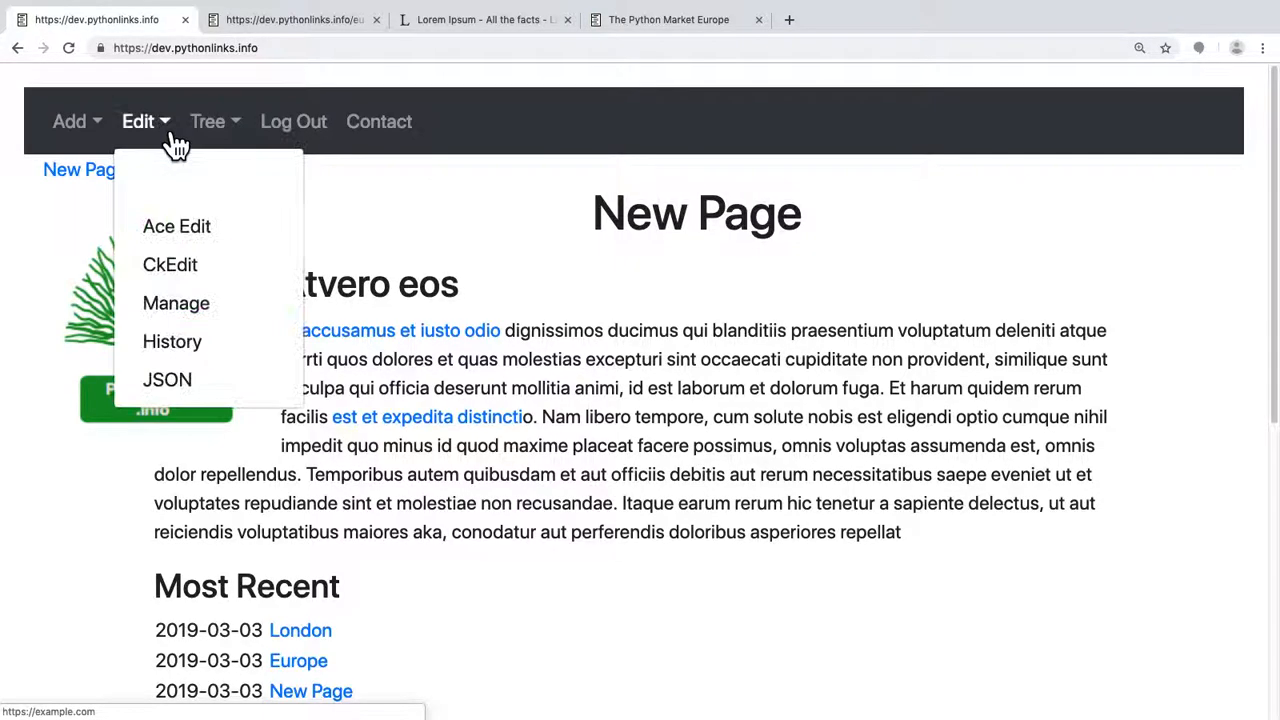
{"action": "left_click", "coordinate": [195, 343]}
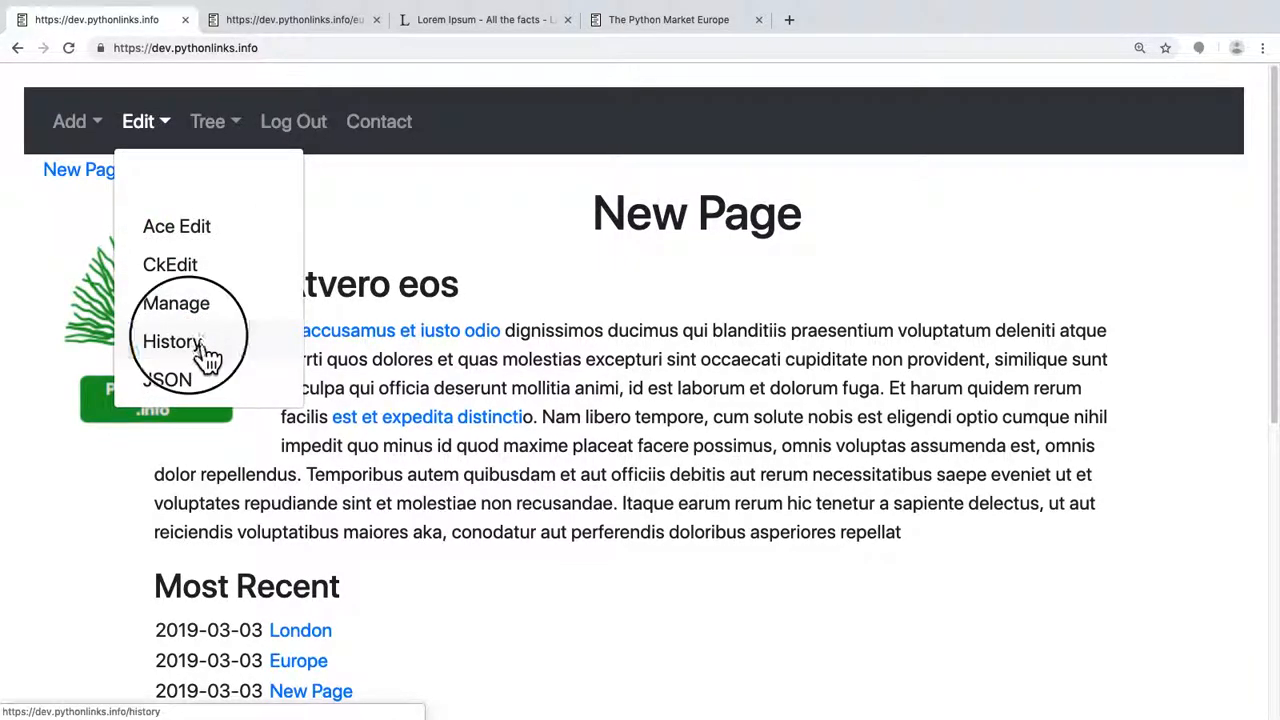
{"action": "scroll", "coordinate": [192, 335], "scroll_direction": "down", "scroll_amount": 1}
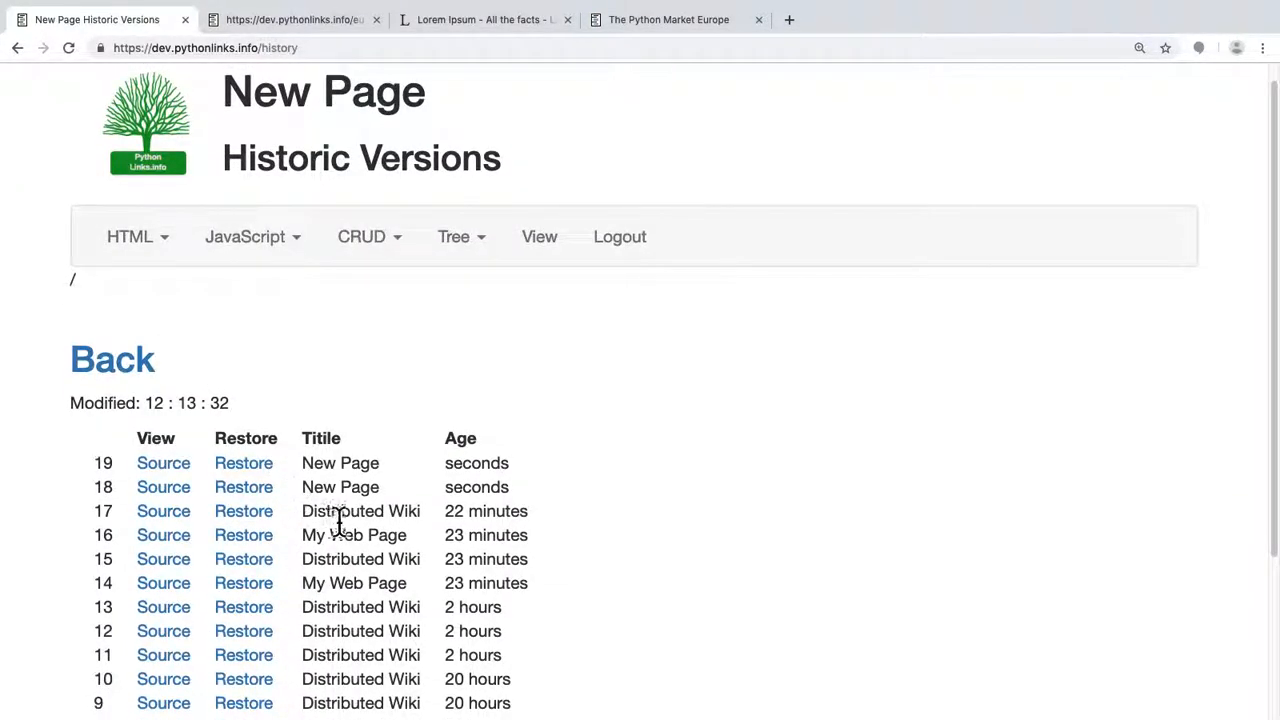
{"action": "left_click", "coordinate": [262, 516]}
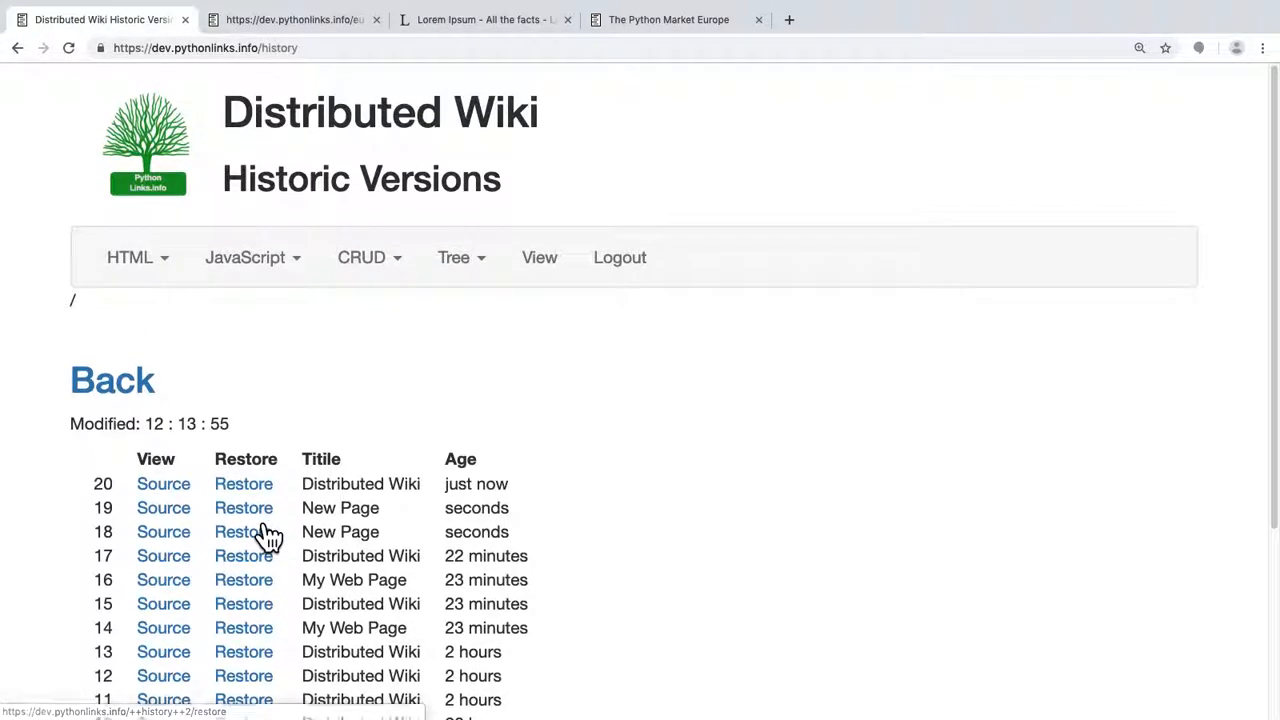
{"action": "left_click", "coordinate": [552, 268]}
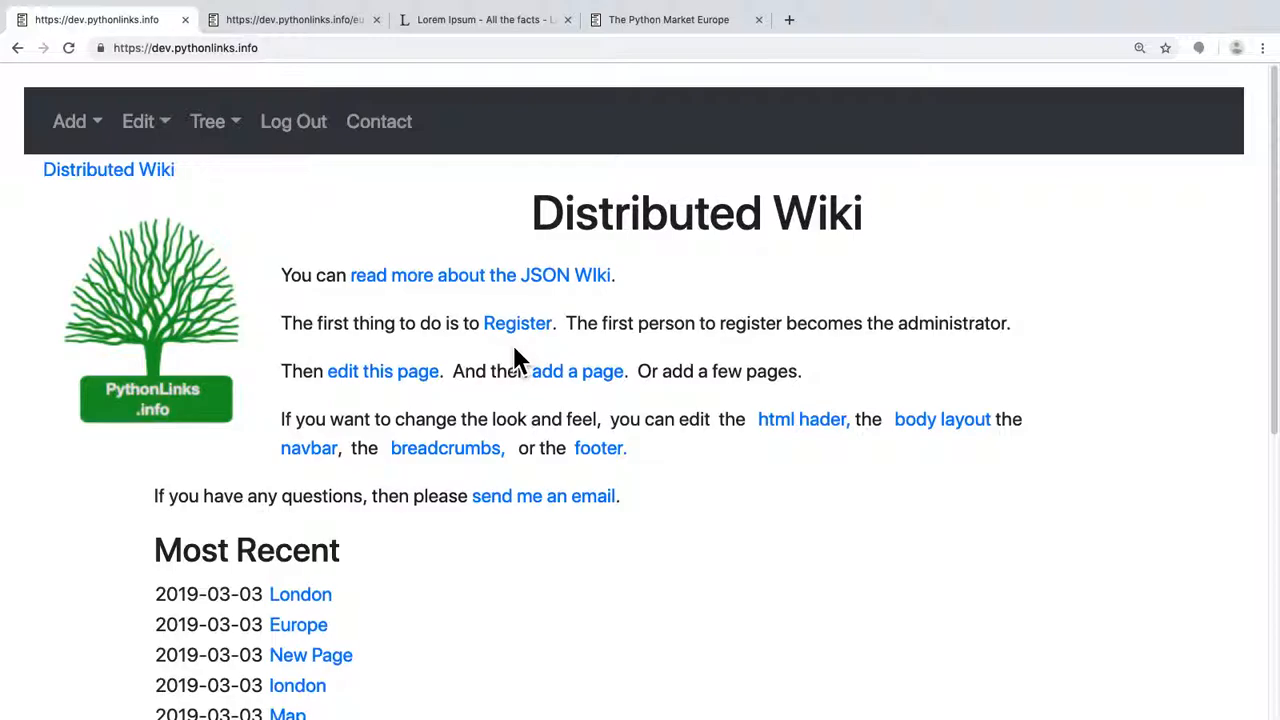
Examine the Distributed Wiki root page, including its setup links, Most Recent list and Child Wiki Pages
{"action": "scroll", "coordinate": [445, 382], "scroll_direction": "down", "scroll_amount": 2}
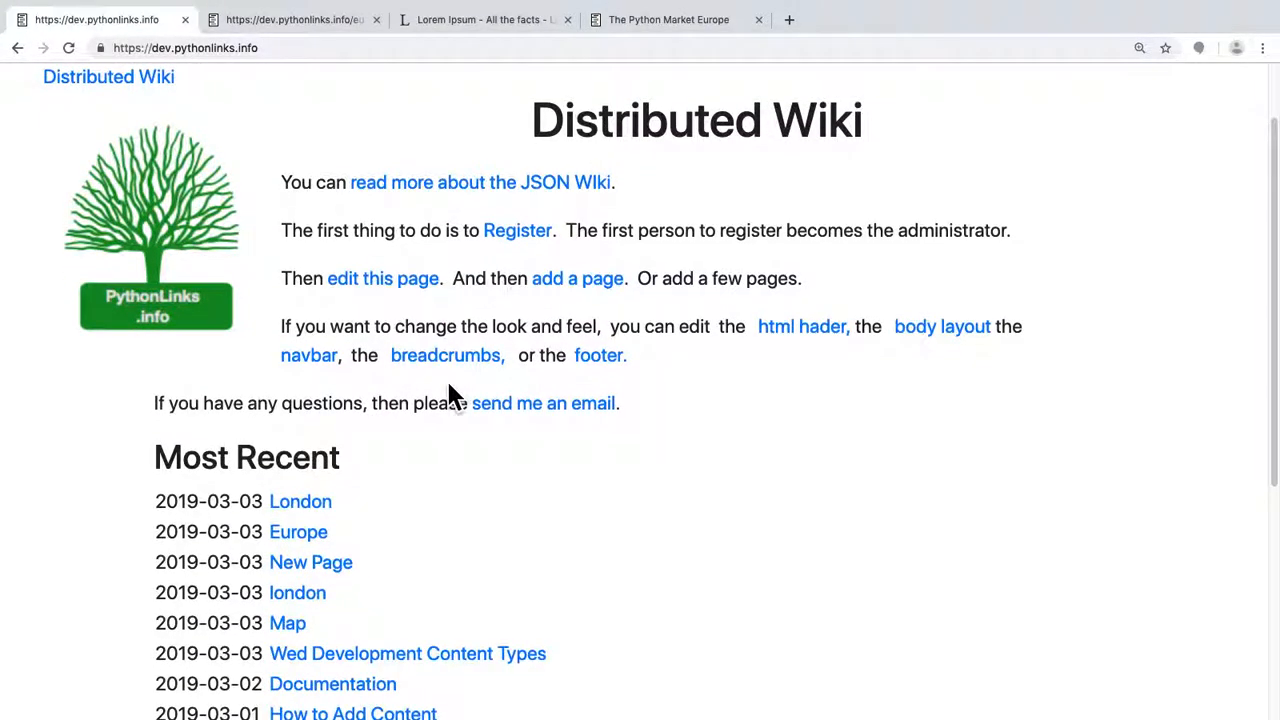
{"action": "scroll", "coordinate": [449, 394], "scroll_direction": "down", "scroll_amount": 2}
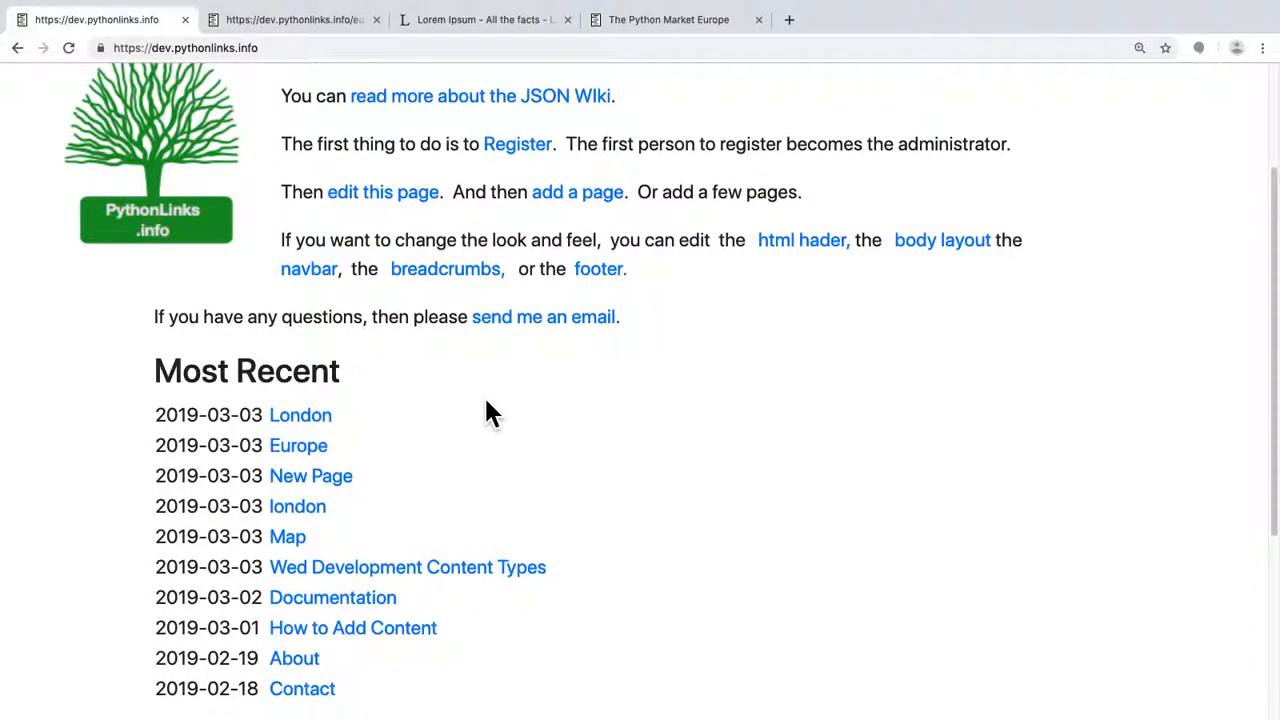
{"action": "scroll", "coordinate": [488, 414], "scroll_direction": "up", "scroll_amount": 4}
{"action": "scroll", "coordinate": [491, 414], "scroll_direction": "down", "scroll_amount": 1}
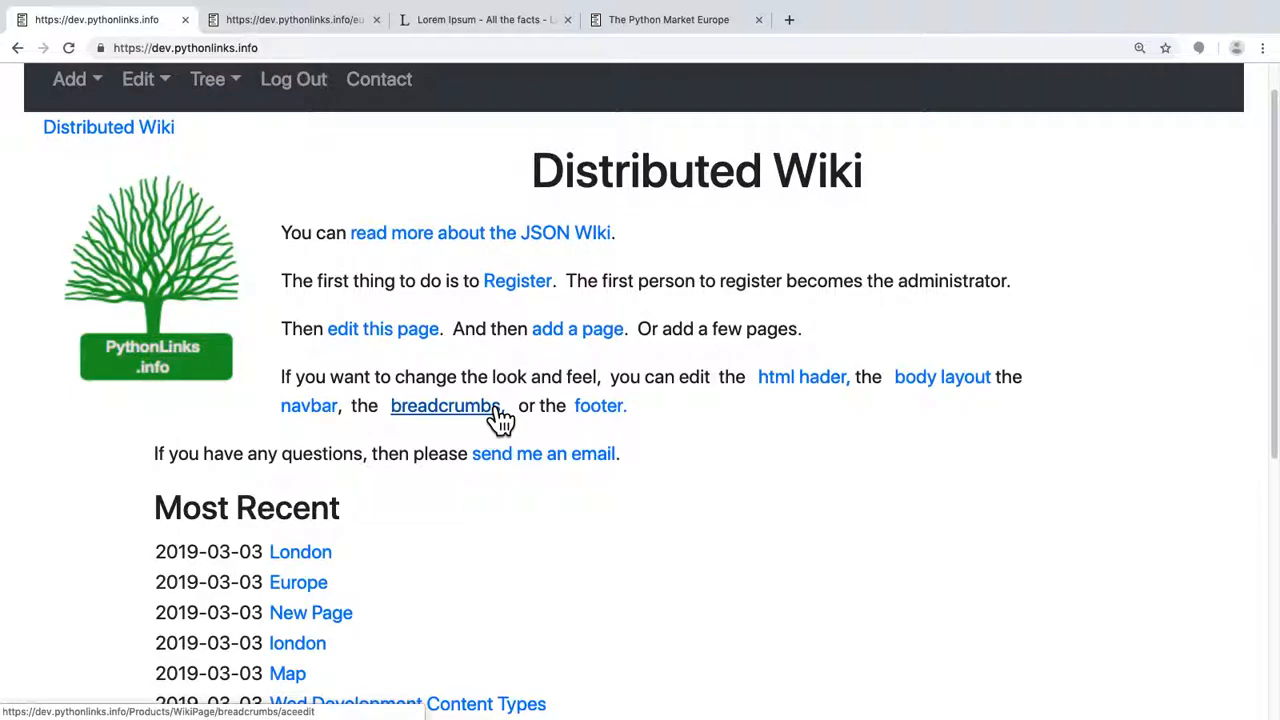
{"action": "scroll", "coordinate": [496, 415], "scroll_direction": "up", "scroll_amount": 1}
{"action": "scroll", "coordinate": [496, 415], "scroll_direction": "down", "scroll_amount": 1}
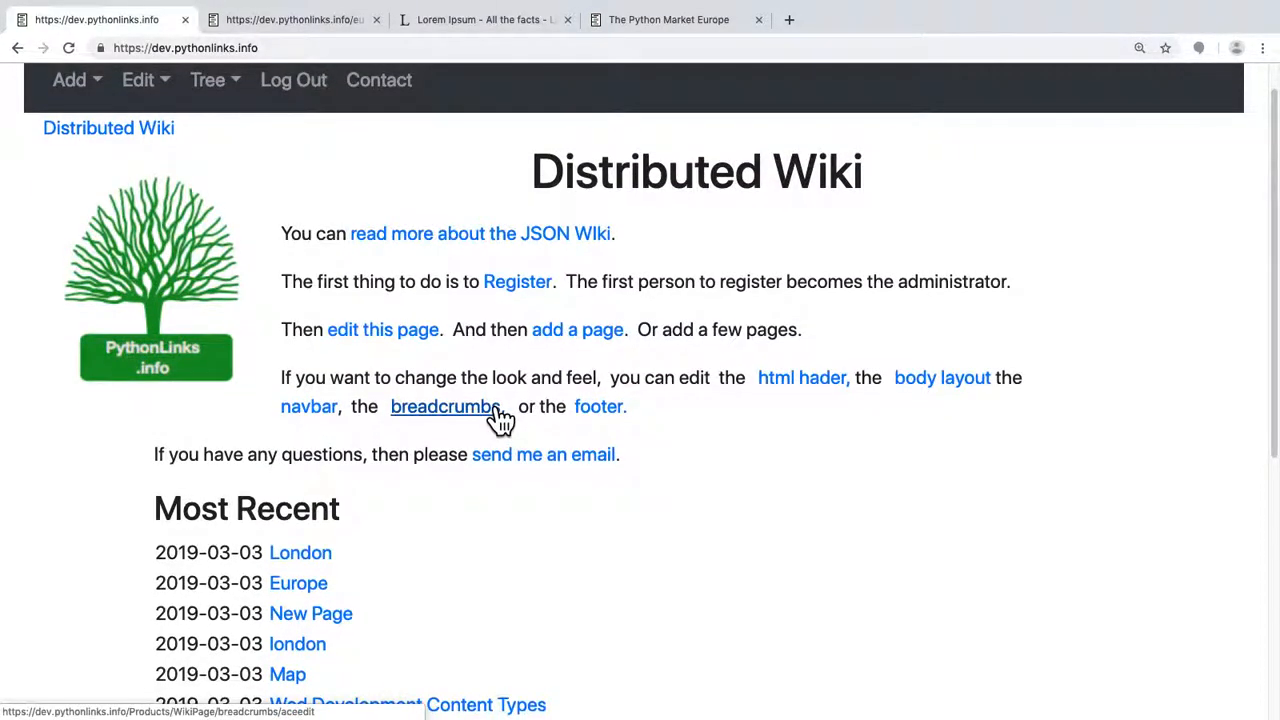
{"action": "scroll", "coordinate": [598, 486], "scroll_direction": "down", "scroll_amount": 1}
{"action": "scroll", "coordinate": [598, 492], "scroll_direction": "down", "scroll_amount": 1}
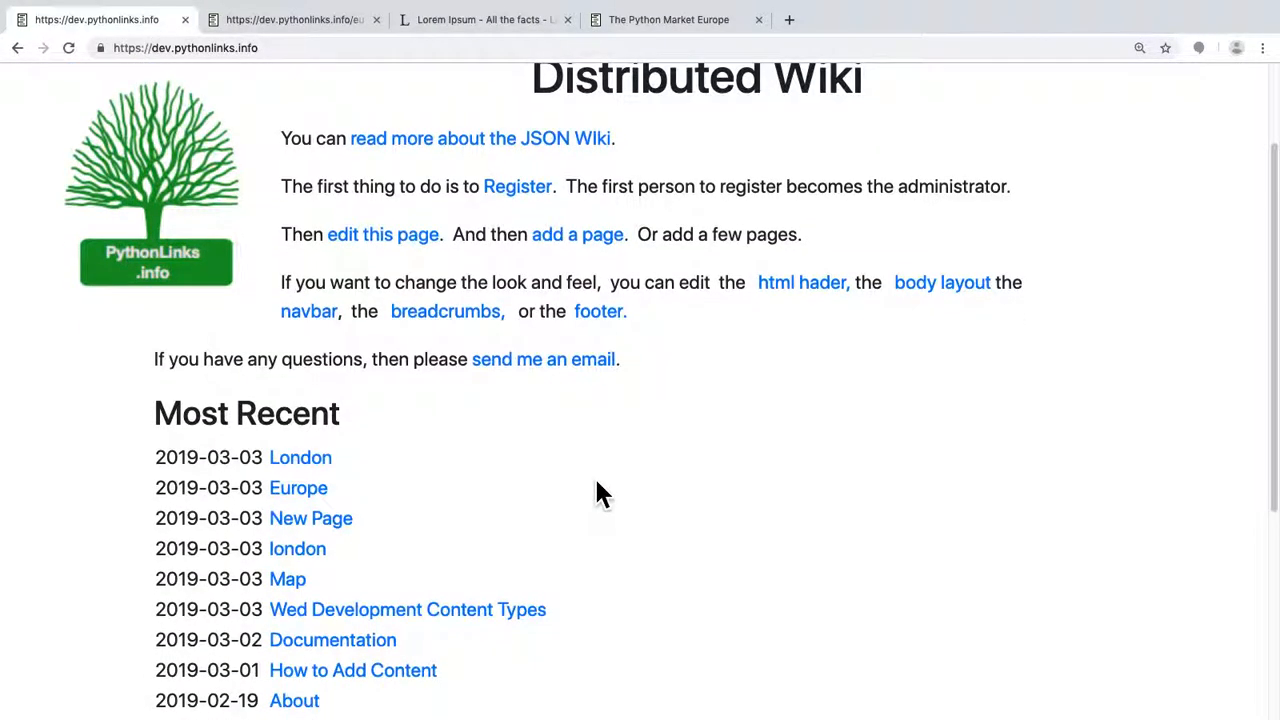
{"action": "scroll", "coordinate": [598, 492], "scroll_direction": "down", "scroll_amount": 4}
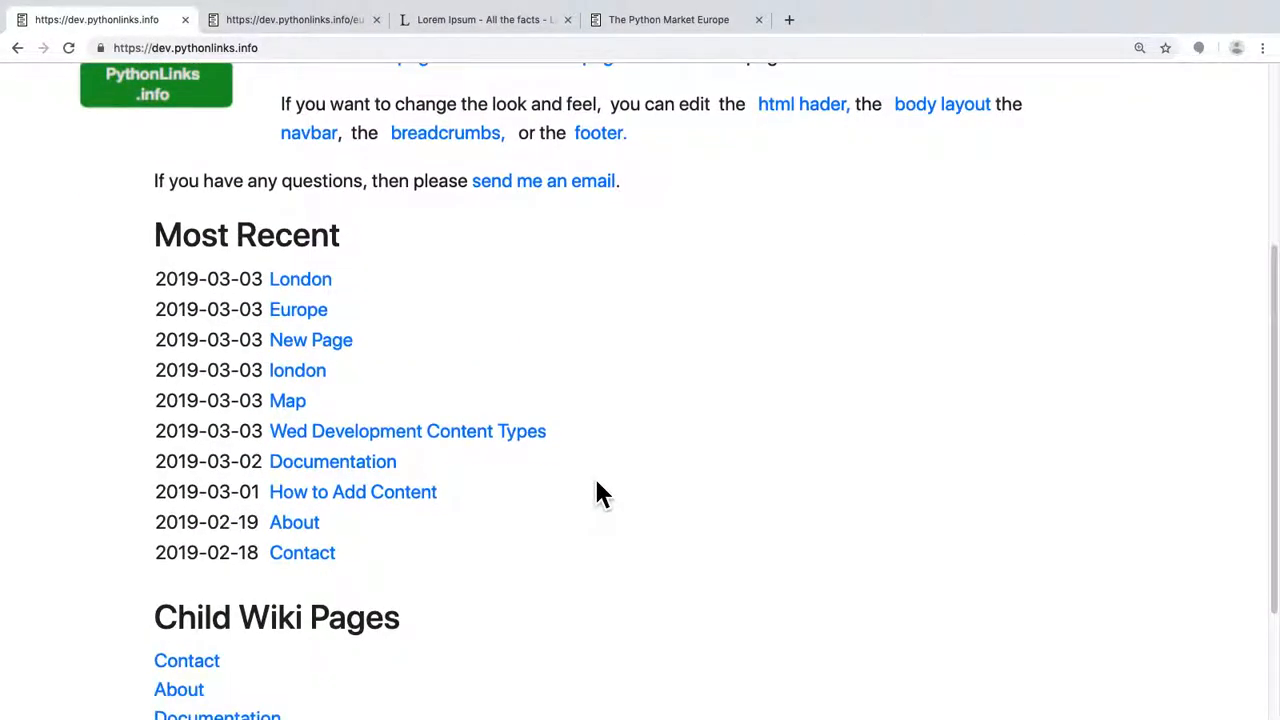
{"action": "scroll", "coordinate": [597, 482], "scroll_direction": "down", "scroll_amount": 4}
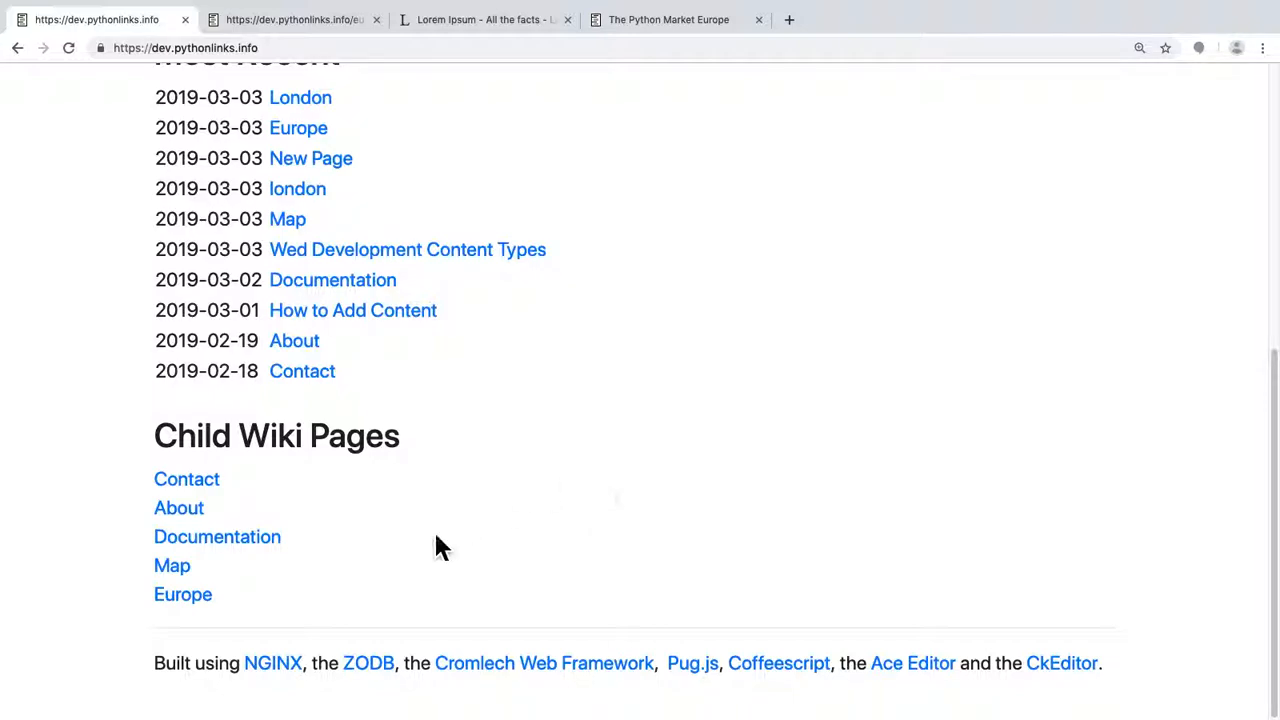
Open the management view of Wed Development Content Types under Documentation and look through the HTML types that can be added
{"action": "left_click", "coordinate": [262, 542]}
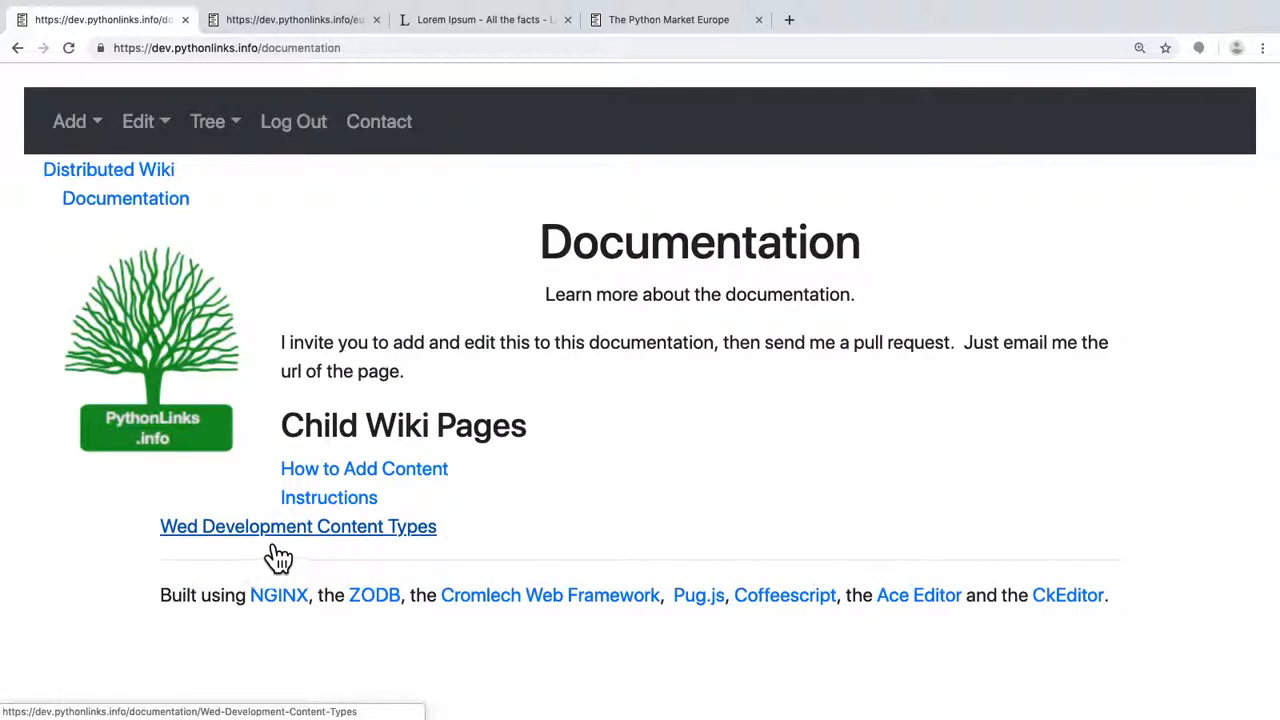
{"action": "left_click", "coordinate": [270, 548]}
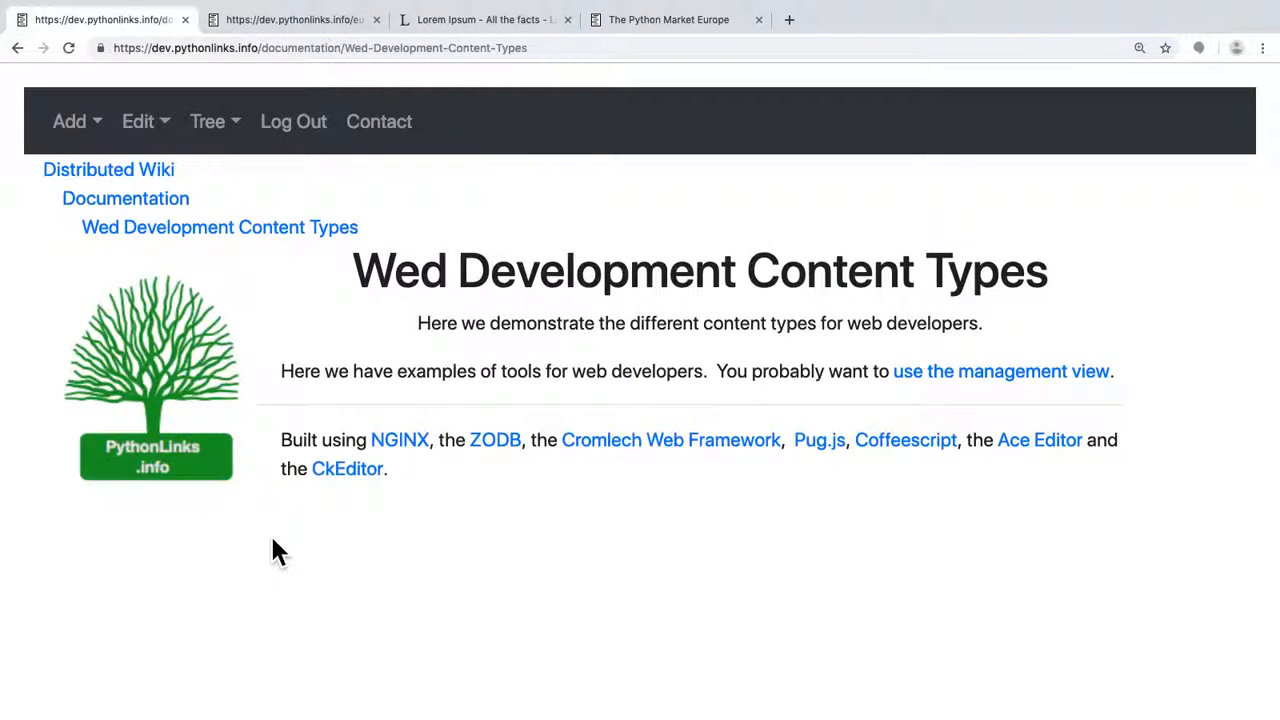
{"action": "left_click", "coordinate": [1010, 385]}
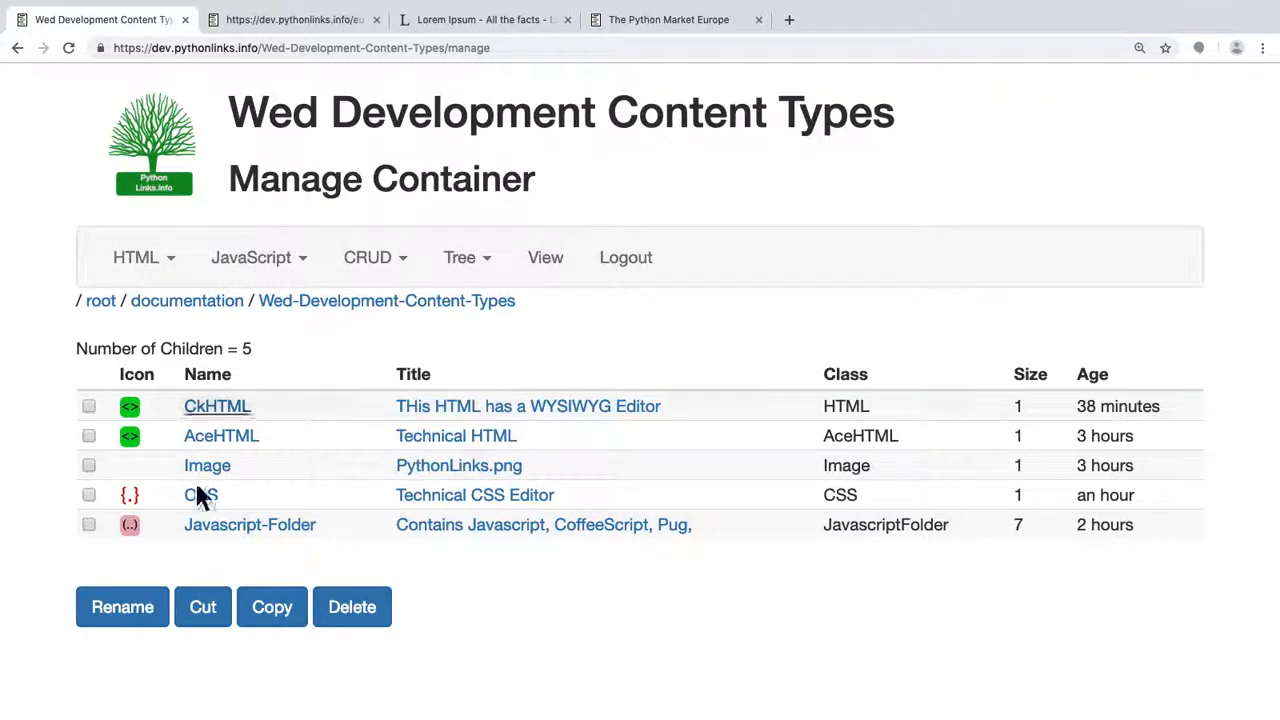
{"action": "left_click", "coordinate": [177, 262]}
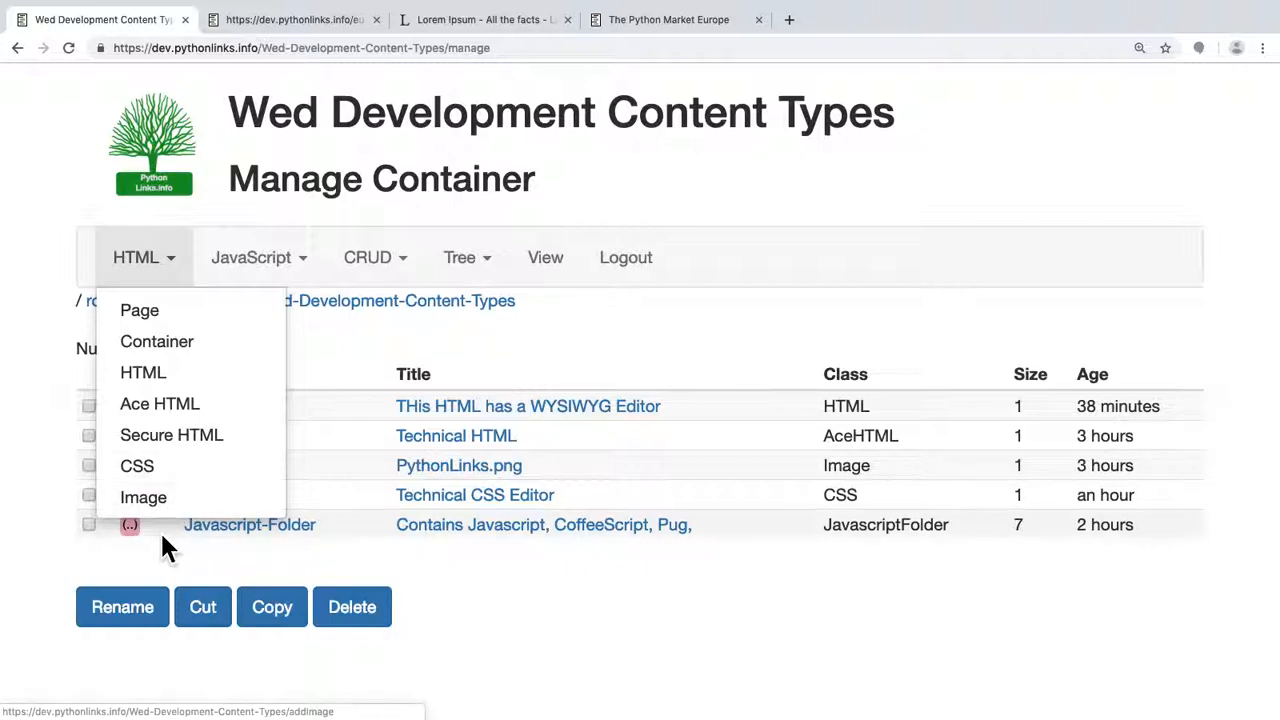
{"action": "left_click", "coordinate": [288, 274]}
{"action": "left_click", "coordinate": [288, 276]}
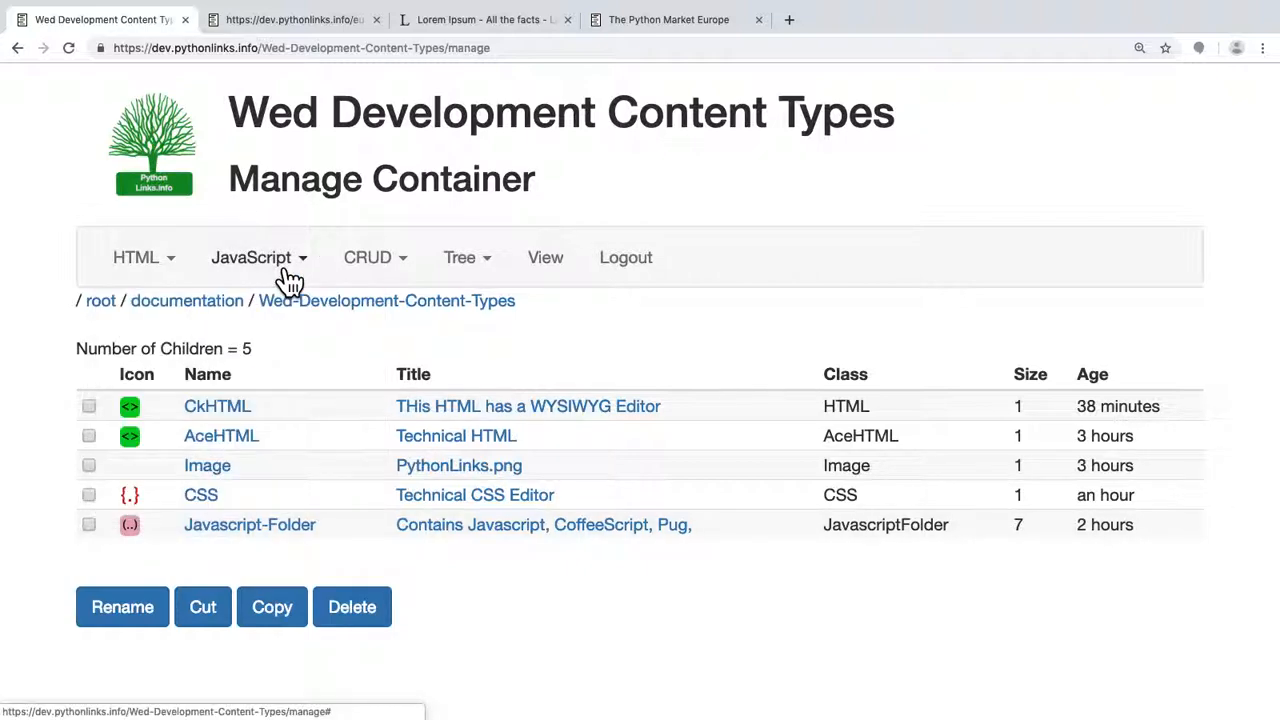
{"action": "left_click", "coordinate": [178, 277]}
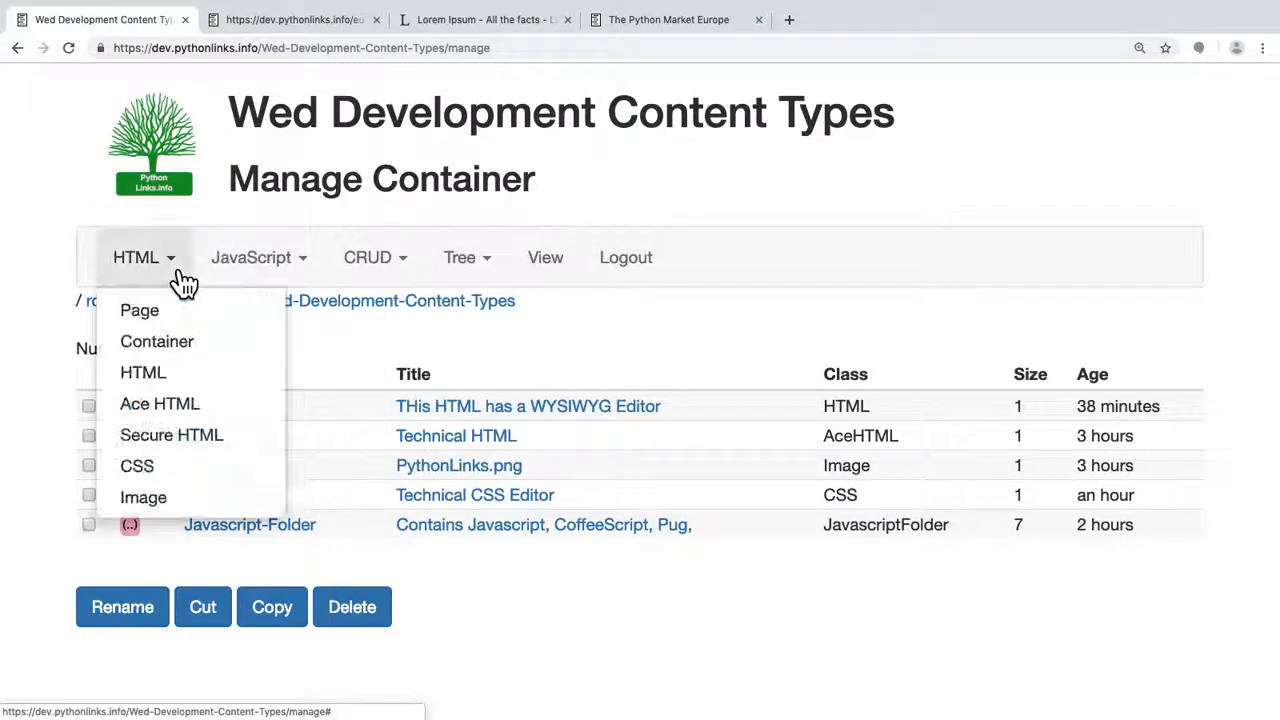
{"action": "left_click", "coordinate": [533, 345]}
Open the CkHTML object in its WYSIWYG editor, look over its content, and return to the container's management view
{"action": "left_click", "coordinate": [214, 412]}
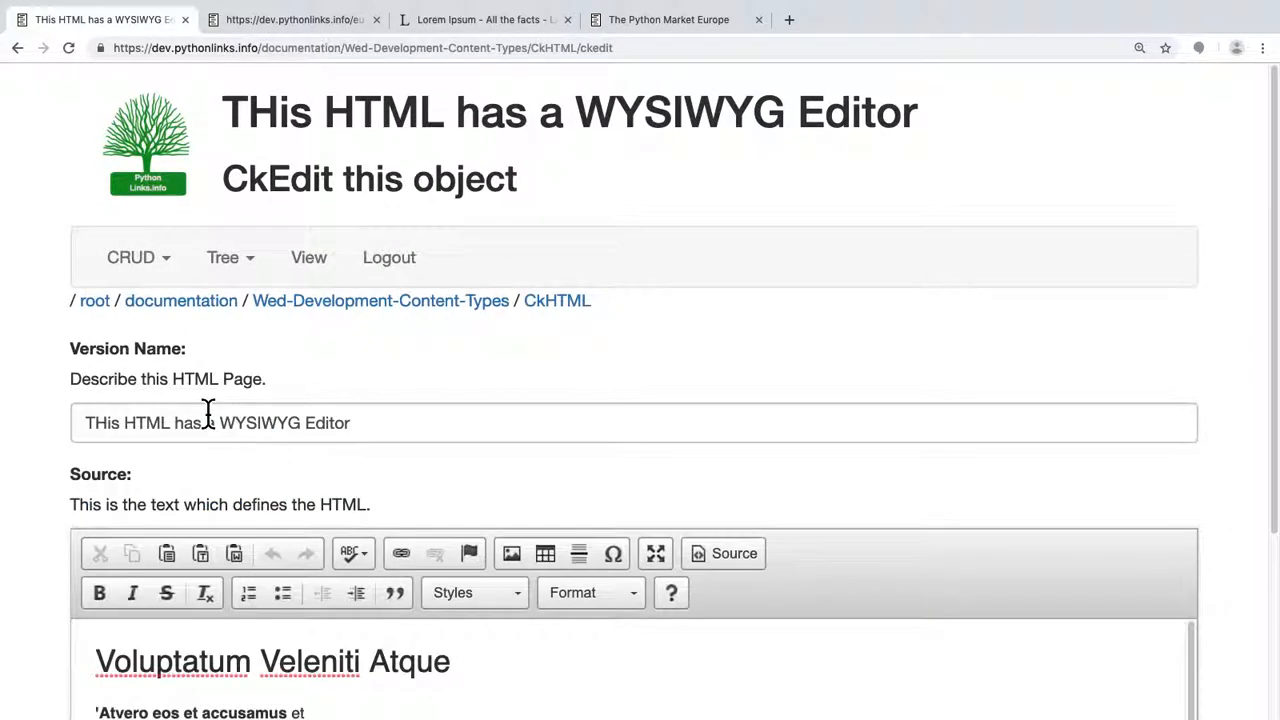
{"action": "scroll", "coordinate": [230, 420], "scroll_direction": "down", "scroll_amount": 3}
{"action": "scroll", "coordinate": [245, 420], "scroll_direction": "up", "scroll_amount": 3}
{"action": "left_click", "coordinate": [18, 48]}
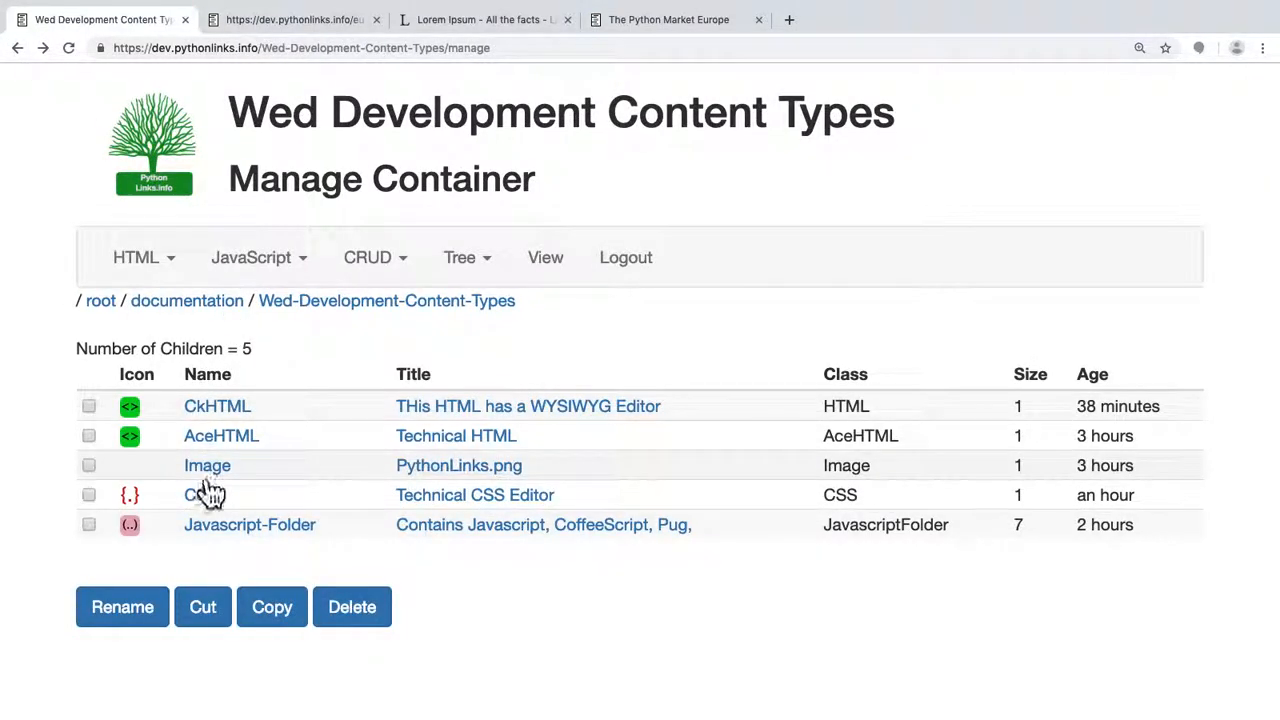
Inspect the tal:repeat template code of AceHTML, view the Image object, and return to the container's management view
{"action": "left_click", "coordinate": [222, 437]}
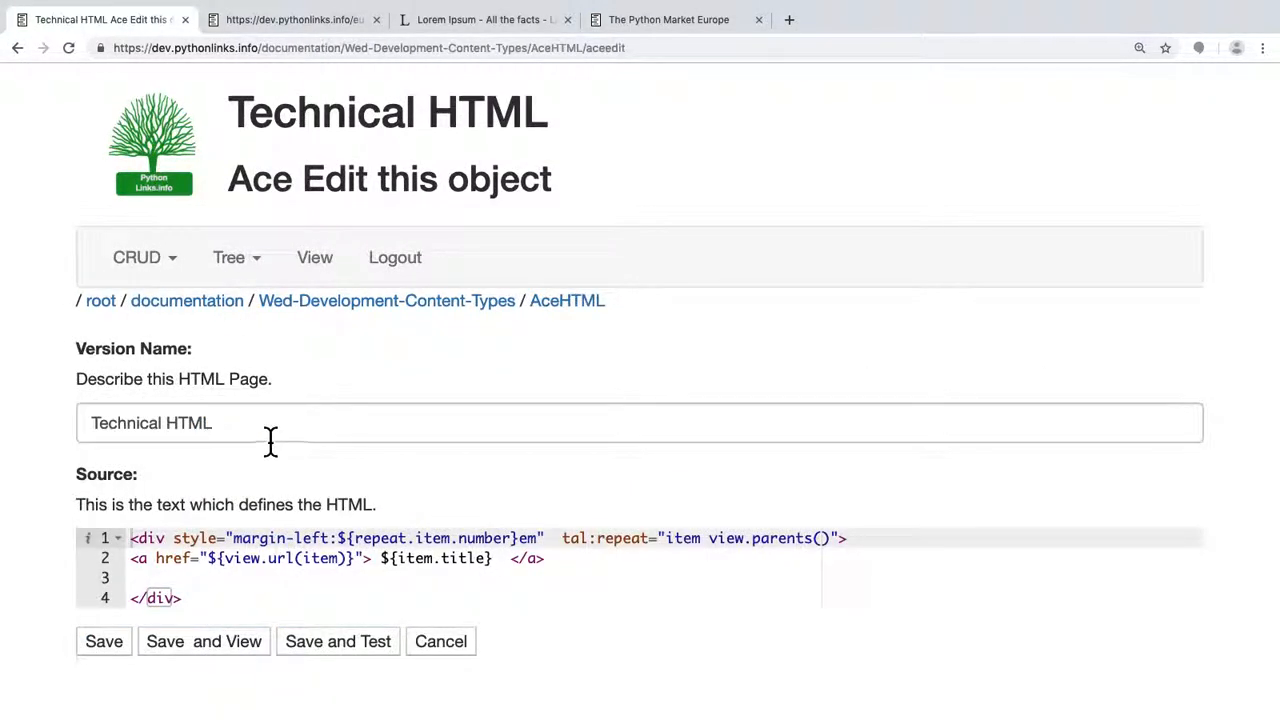
{"action": "left_click_drag", "start_coordinate": [564, 540], "coordinate": [856, 565]}
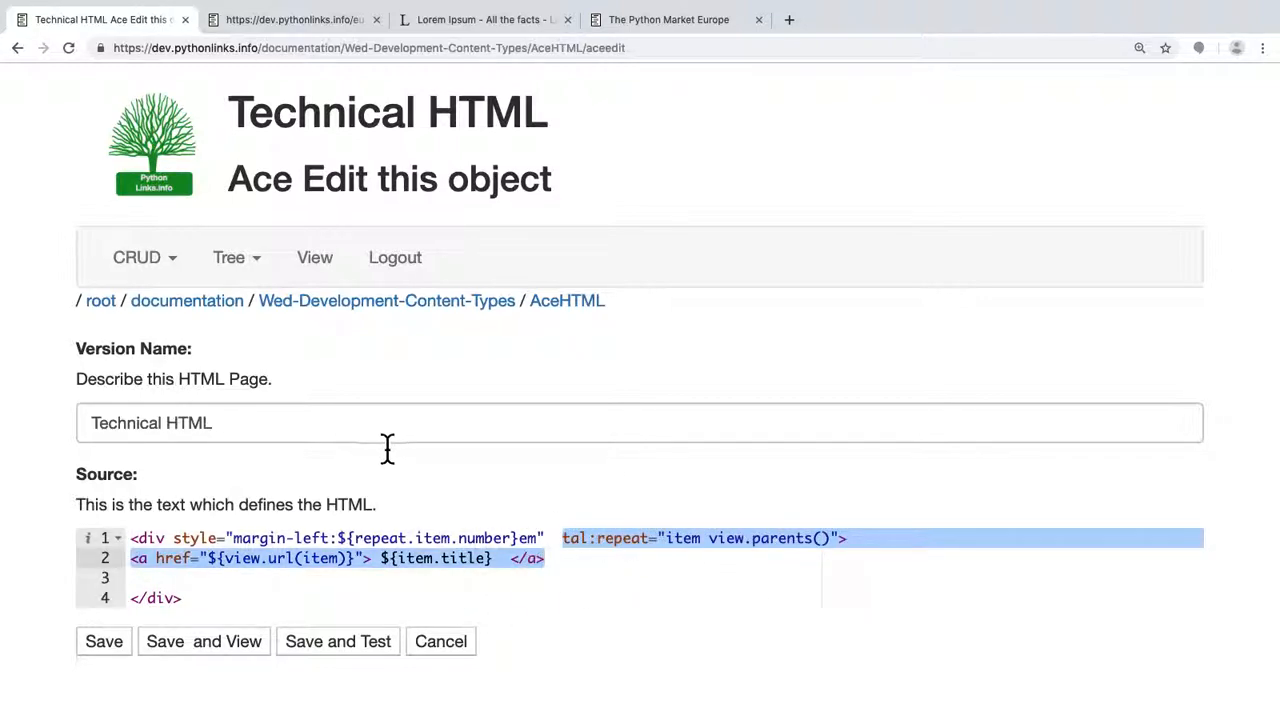
{"action": "left_click", "coordinate": [425, 301]}
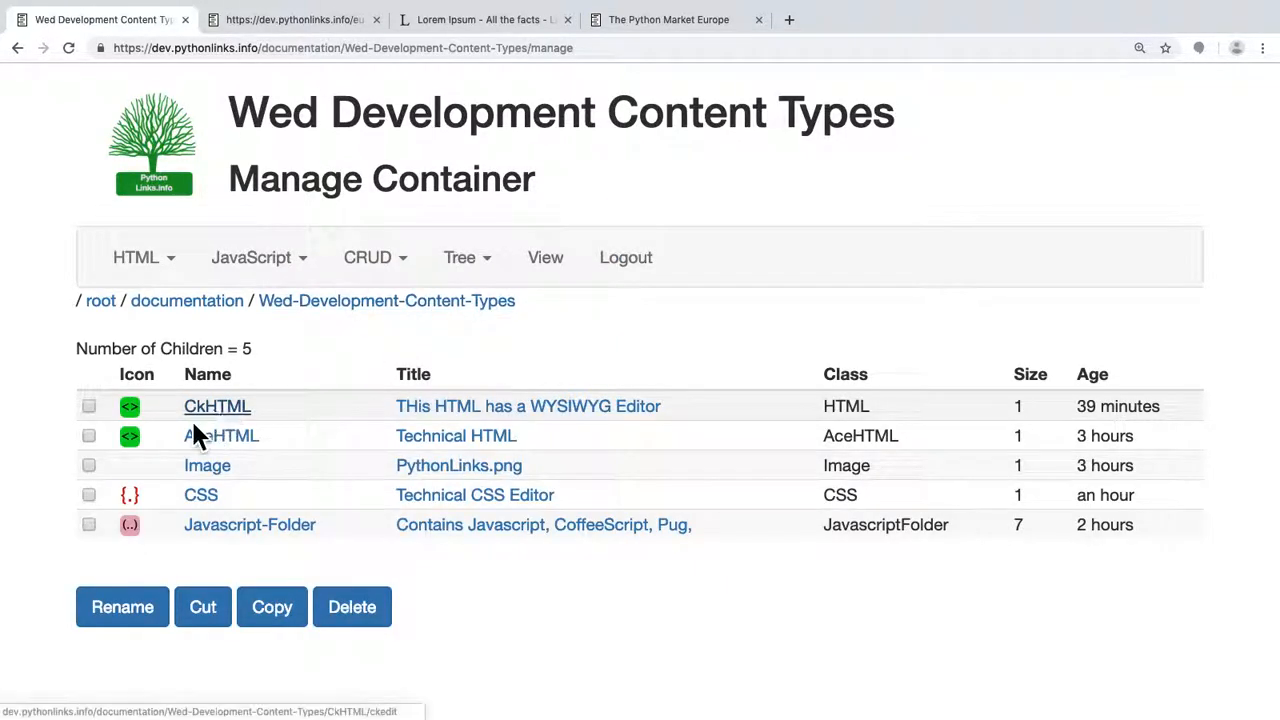
{"action": "left_click", "coordinate": [225, 470]}
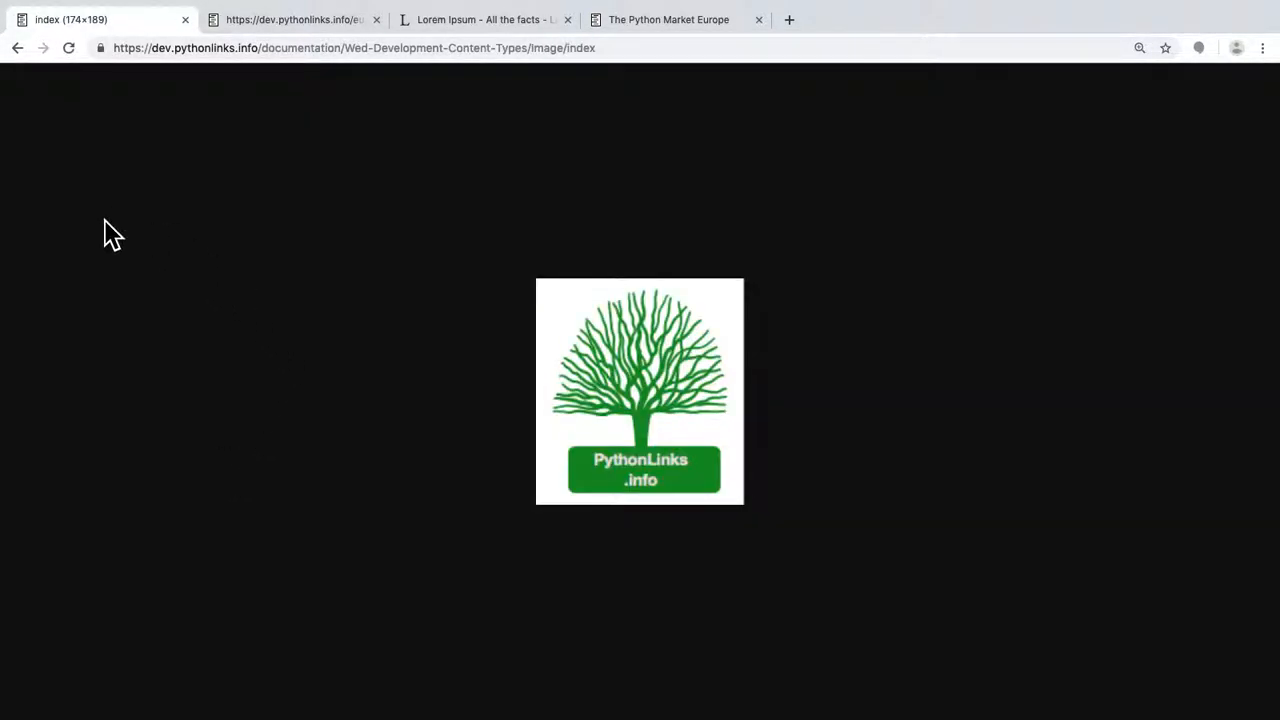
{"action": "left_click", "coordinate": [20, 52]}
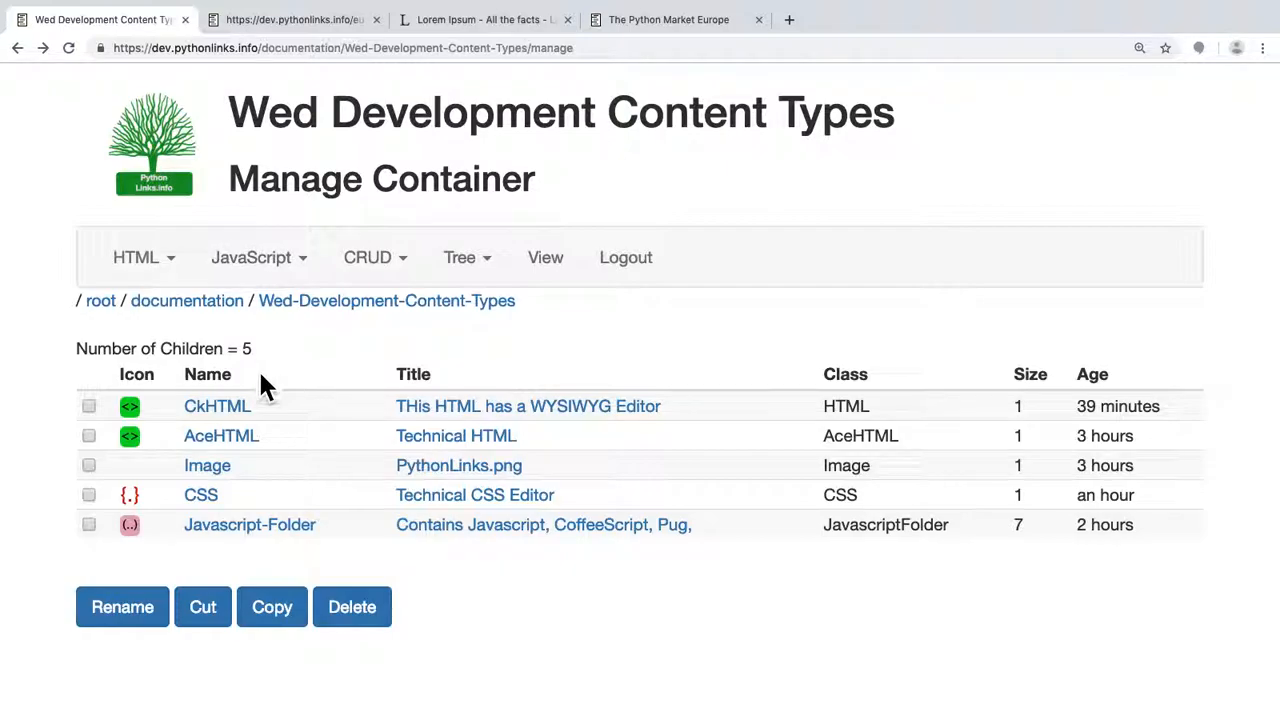
Open the CSS object, inspect the closing brace of its body rule, and return to the Wed-Development-Content-Types container without saving
{"action": "left_click", "coordinate": [218, 505]}
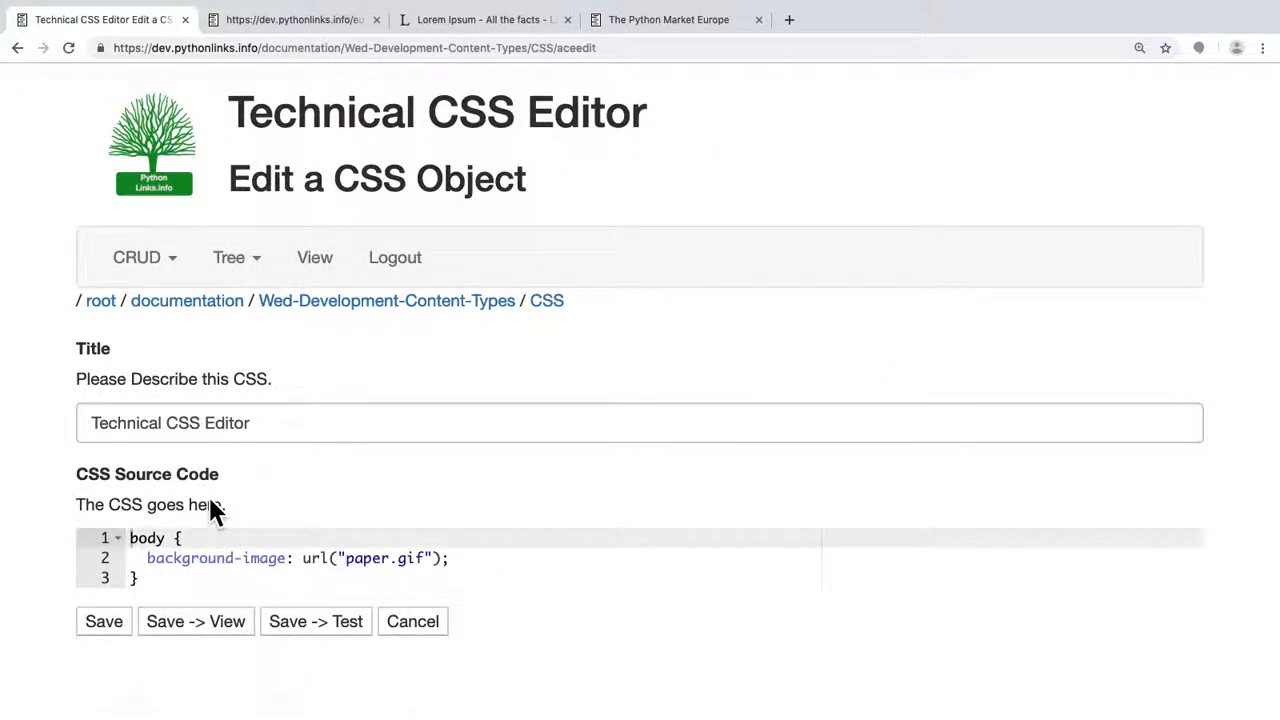
{"action": "left_click", "coordinate": [159, 584]}
{"action": "key", "text": "BackSpace"}
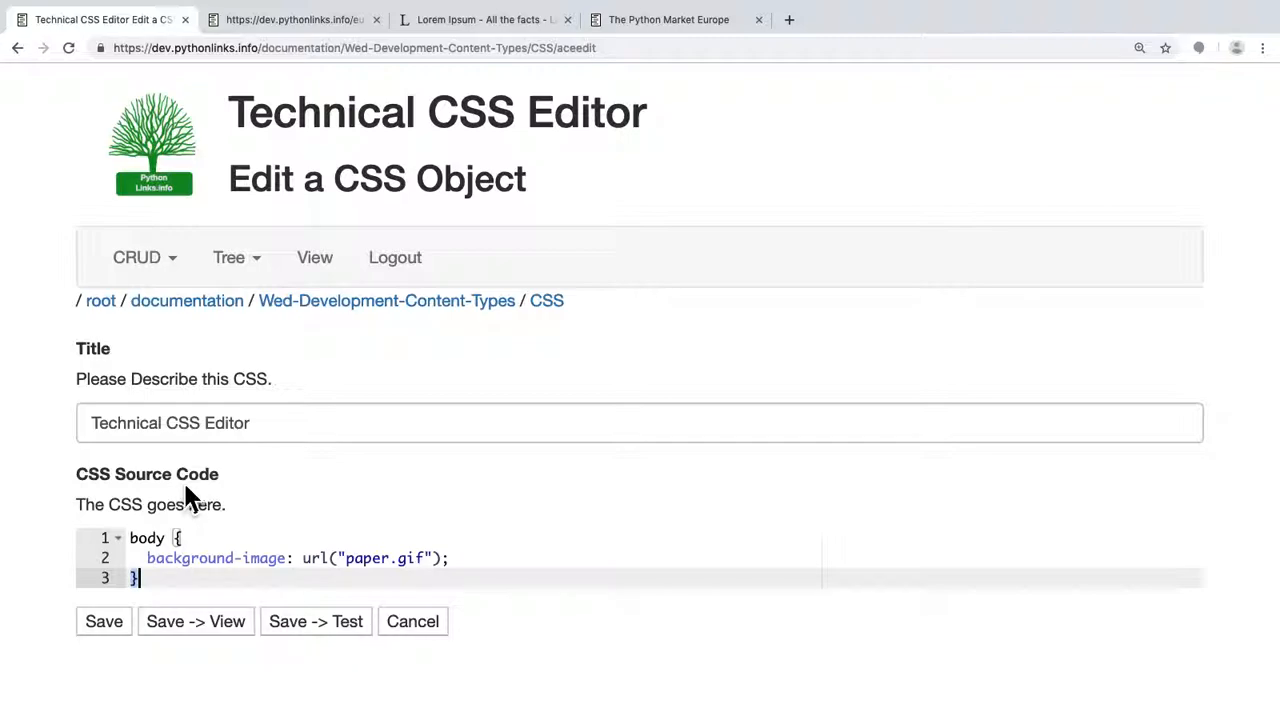
{"action": "left_click", "coordinate": [389, 303]}
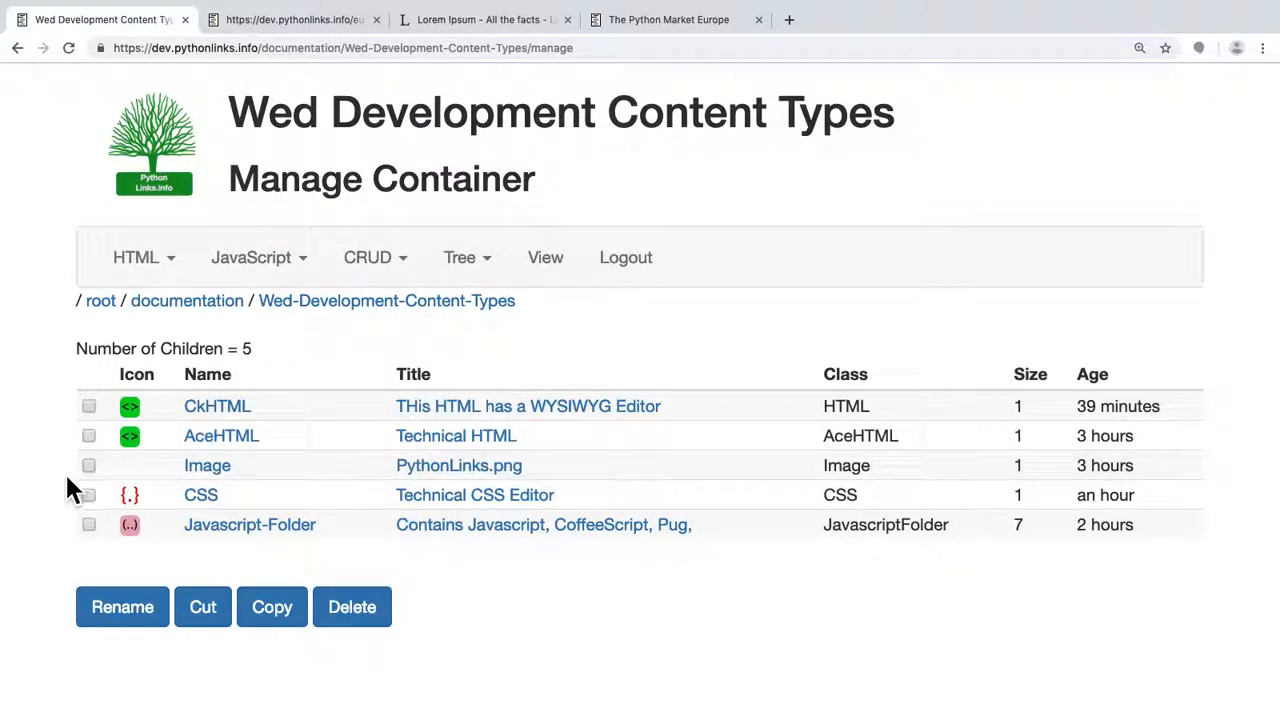
Open the Javascript-Folder and, from its combined code listing, open the CoffeeScript object in the Ace editor
{"action": "left_click", "coordinate": [239, 536]}
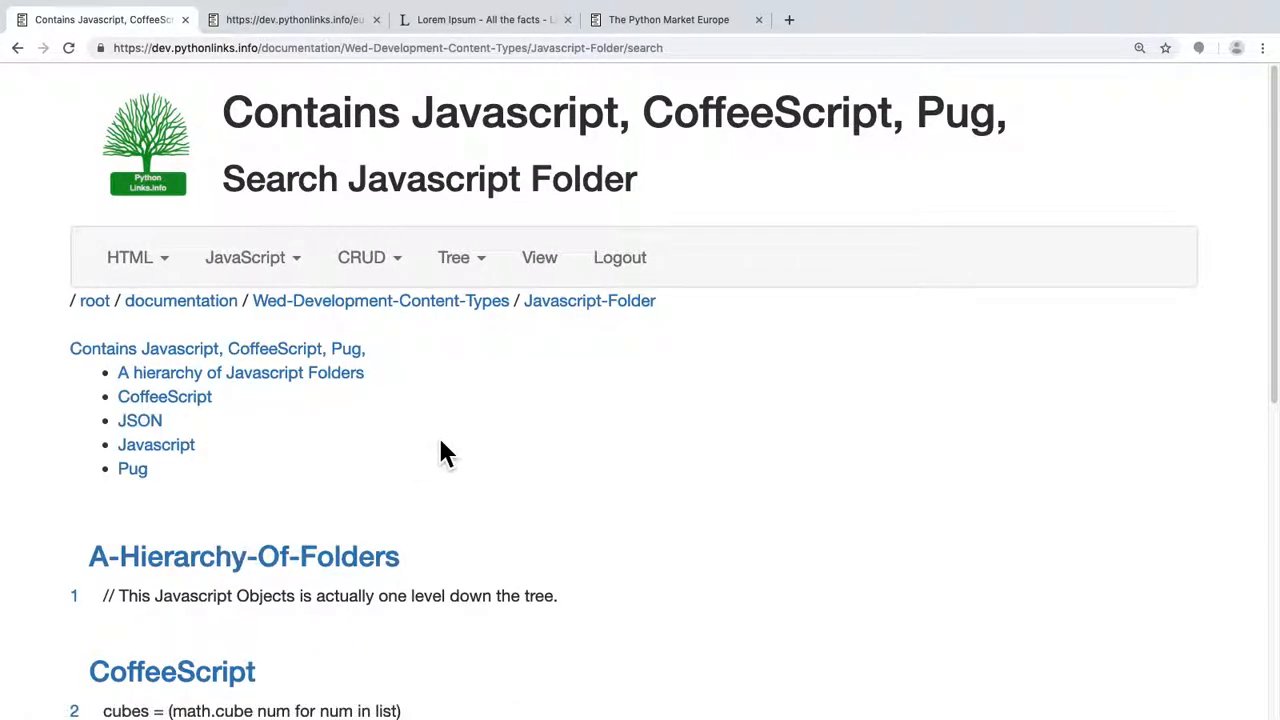
{"action": "scroll", "coordinate": [443, 450], "scroll_direction": "down", "scroll_amount": 3}
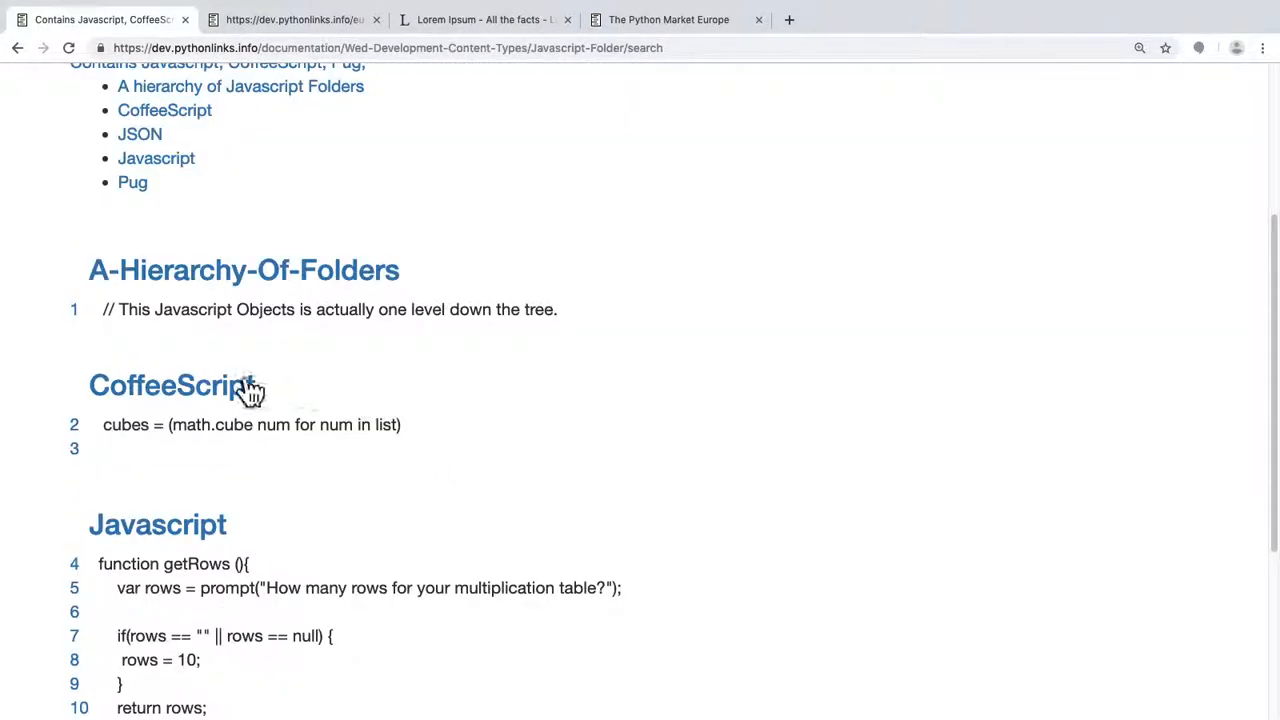
{"action": "left_click", "coordinate": [199, 402]}
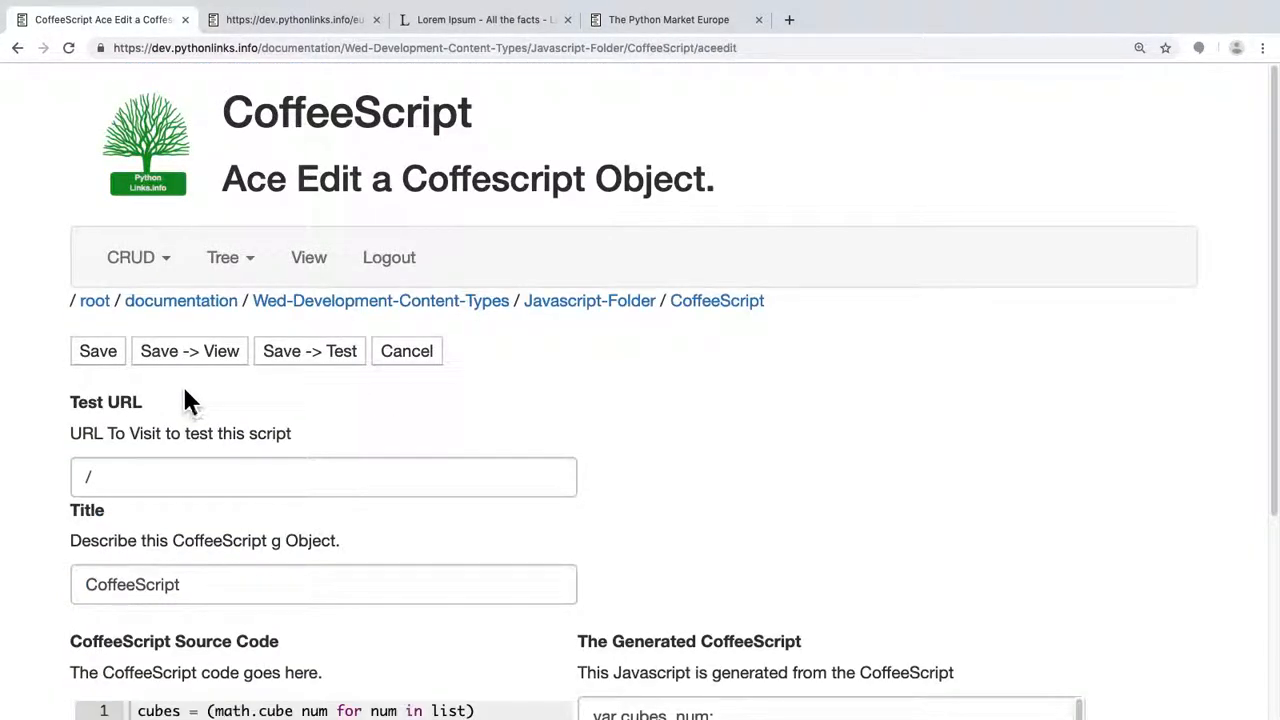
Compare the CoffeeScript source line that computes cubes with the JavaScript generated from it
{"action": "scroll", "coordinate": [221, 400], "scroll_direction": "down", "scroll_amount": 2}
{"action": "left_click", "coordinate": [280, 536]}
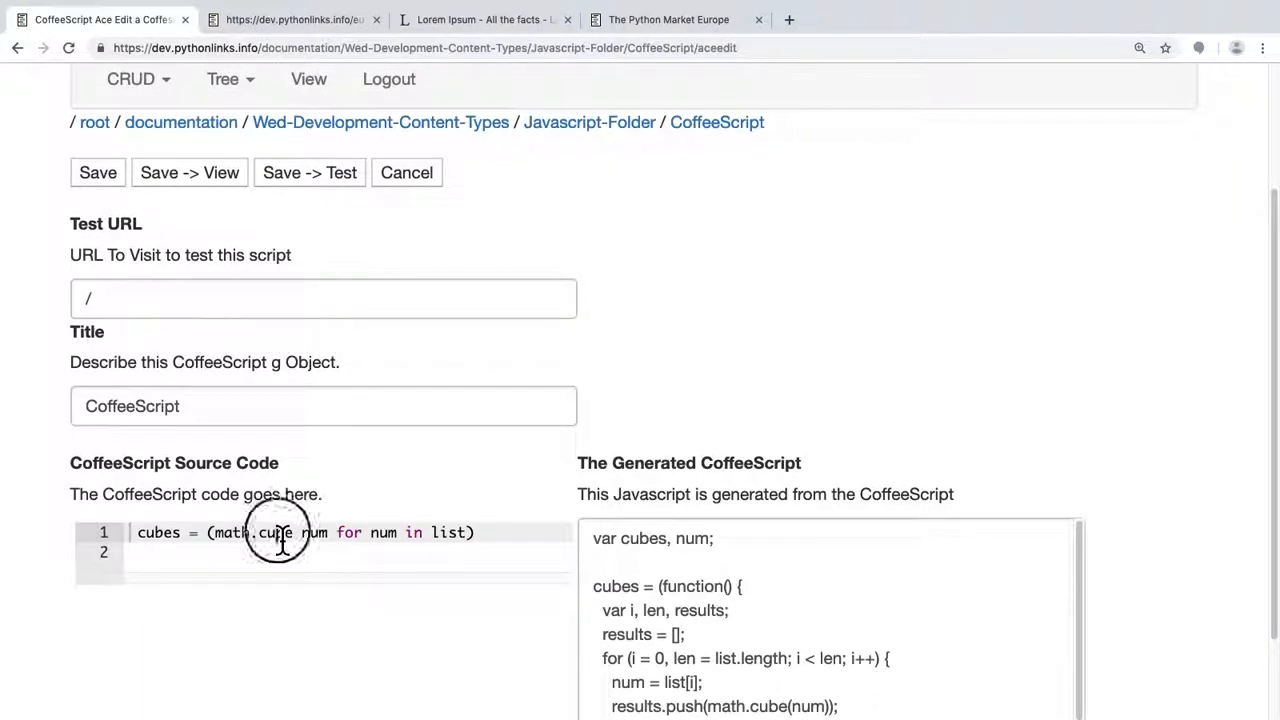
{"action": "triple_click", "coordinate": [278, 537]}
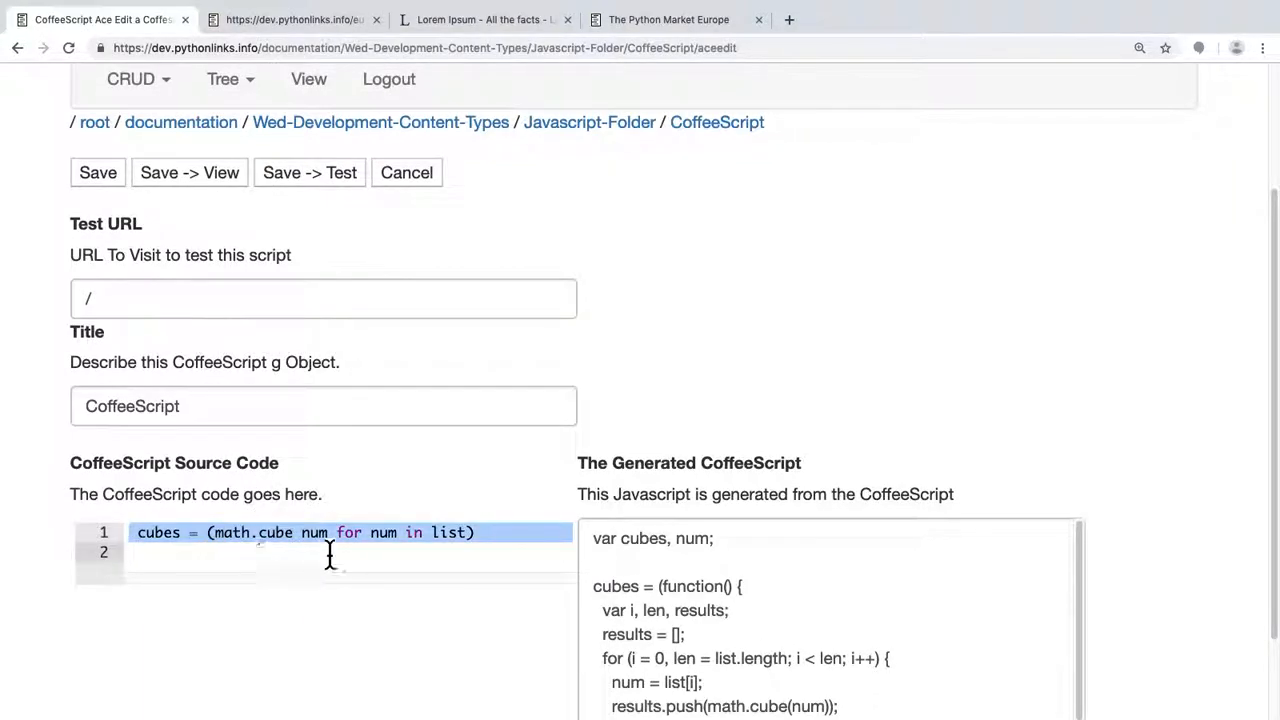
{"action": "scroll", "coordinate": [400, 555], "scroll_direction": "down", "scroll_amount": 1}
{"action": "scroll", "coordinate": [668, 570], "scroll_direction": "down", "scroll_amount": 1}
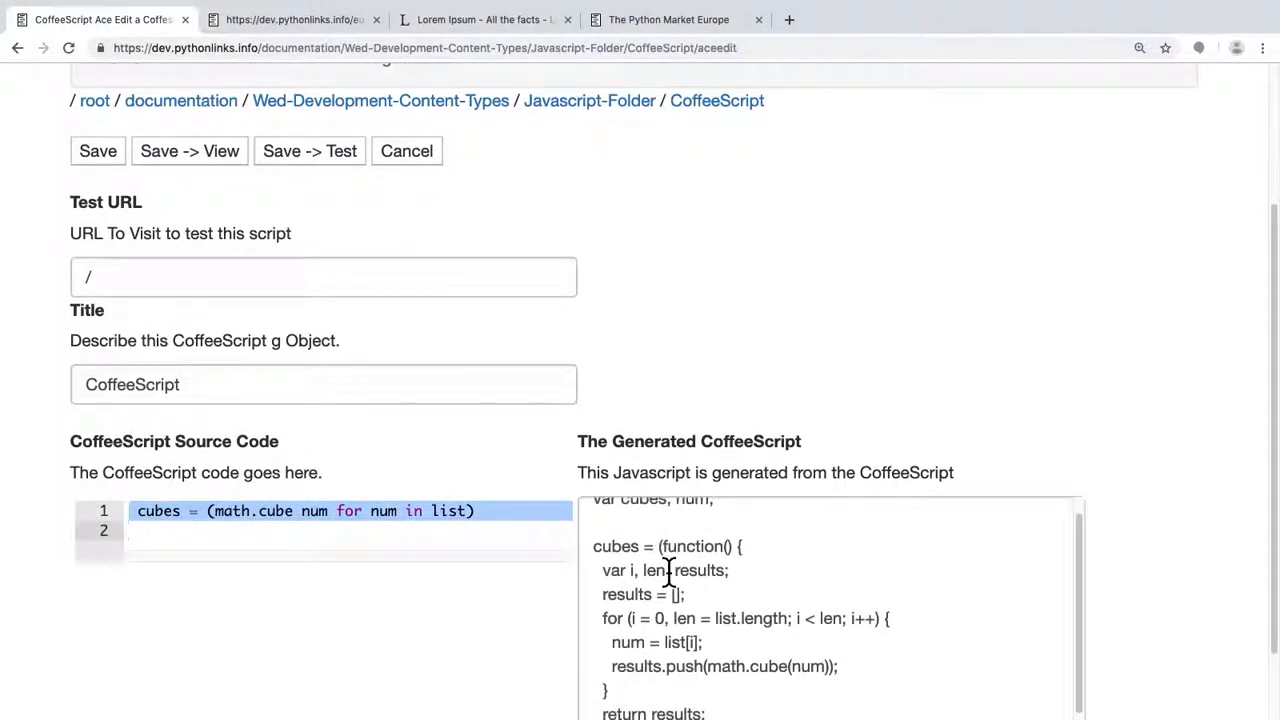
{"action": "scroll", "coordinate": [668, 570], "scroll_direction": "down", "scroll_amount": 1}
{"action": "scroll", "coordinate": [668, 570], "scroll_direction": "up", "scroll_amount": 1}
{"action": "scroll", "coordinate": [668, 570], "scroll_direction": "down", "scroll_amount": 1}
{"action": "scroll", "coordinate": [670, 578], "scroll_direction": "up", "scroll_amount": 1}
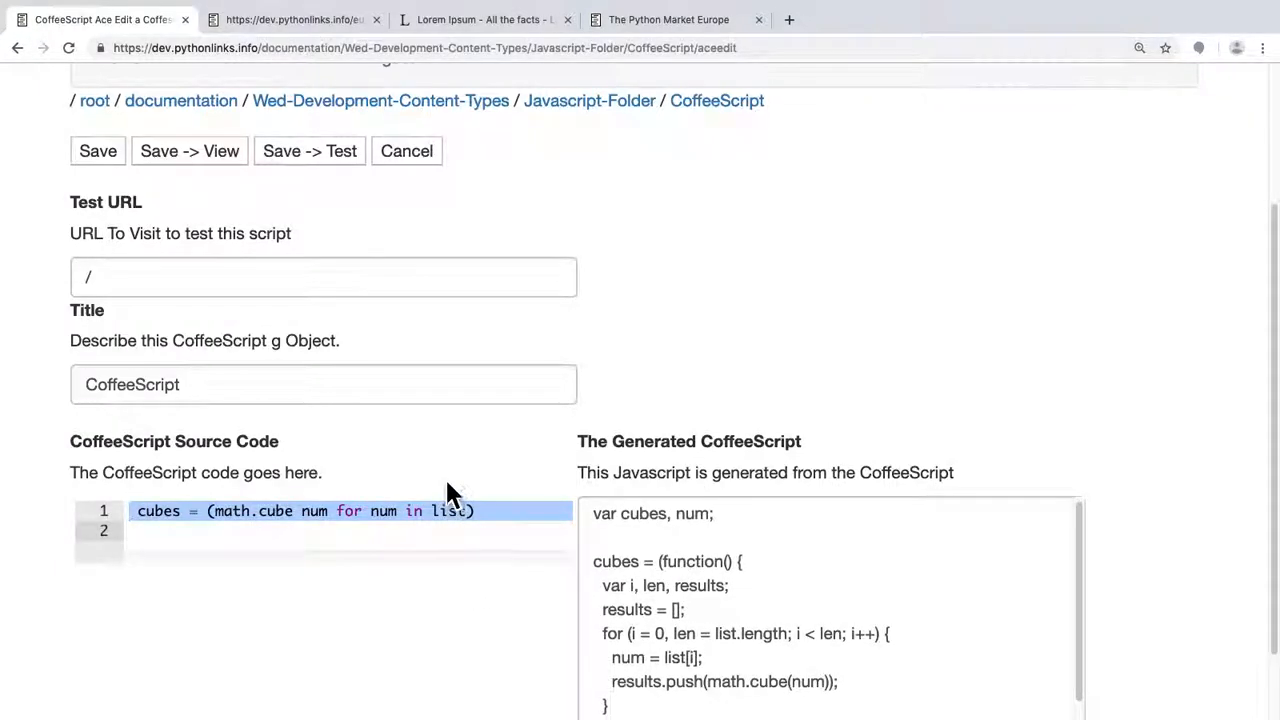
Return to Javascript-Folder and open the Javascript object from its combined code listing in the Ace editor
{"action": "scroll", "coordinate": [447, 487], "scroll_direction": "up", "scroll_amount": 1}
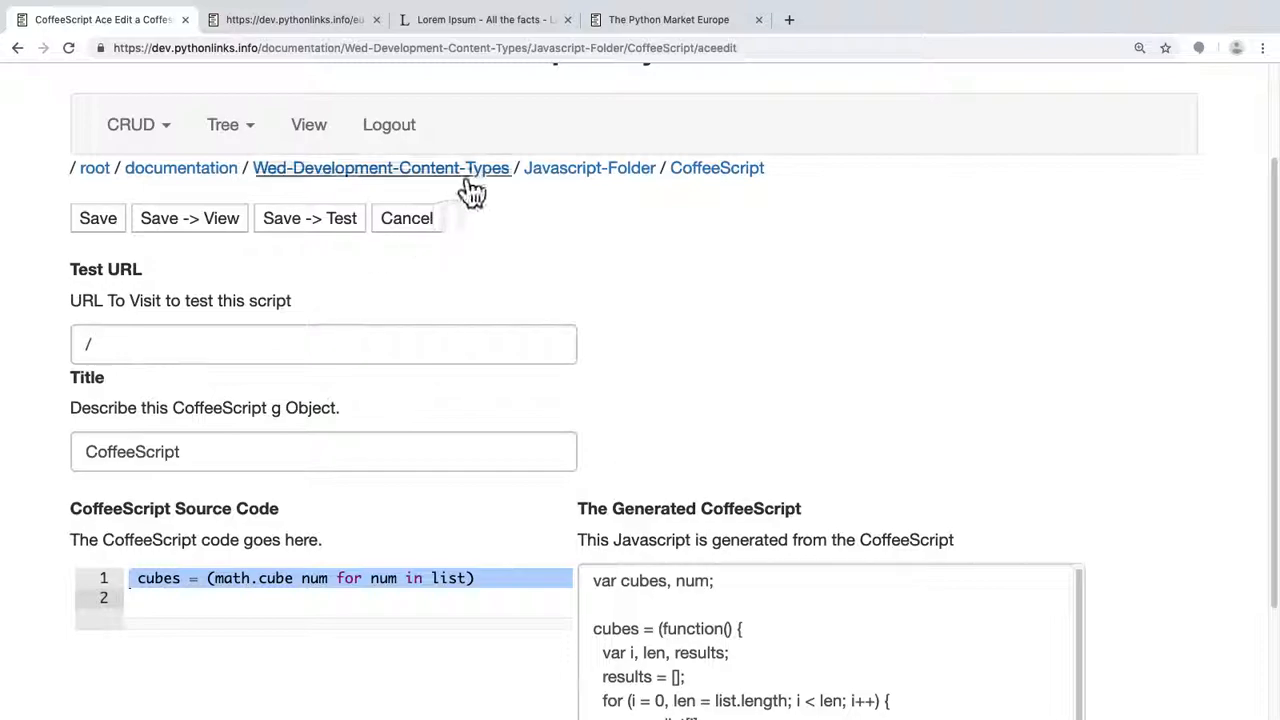
{"action": "left_click", "coordinate": [582, 172]}
{"action": "scroll", "coordinate": [183, 509], "scroll_direction": "down", "scroll_amount": 1}
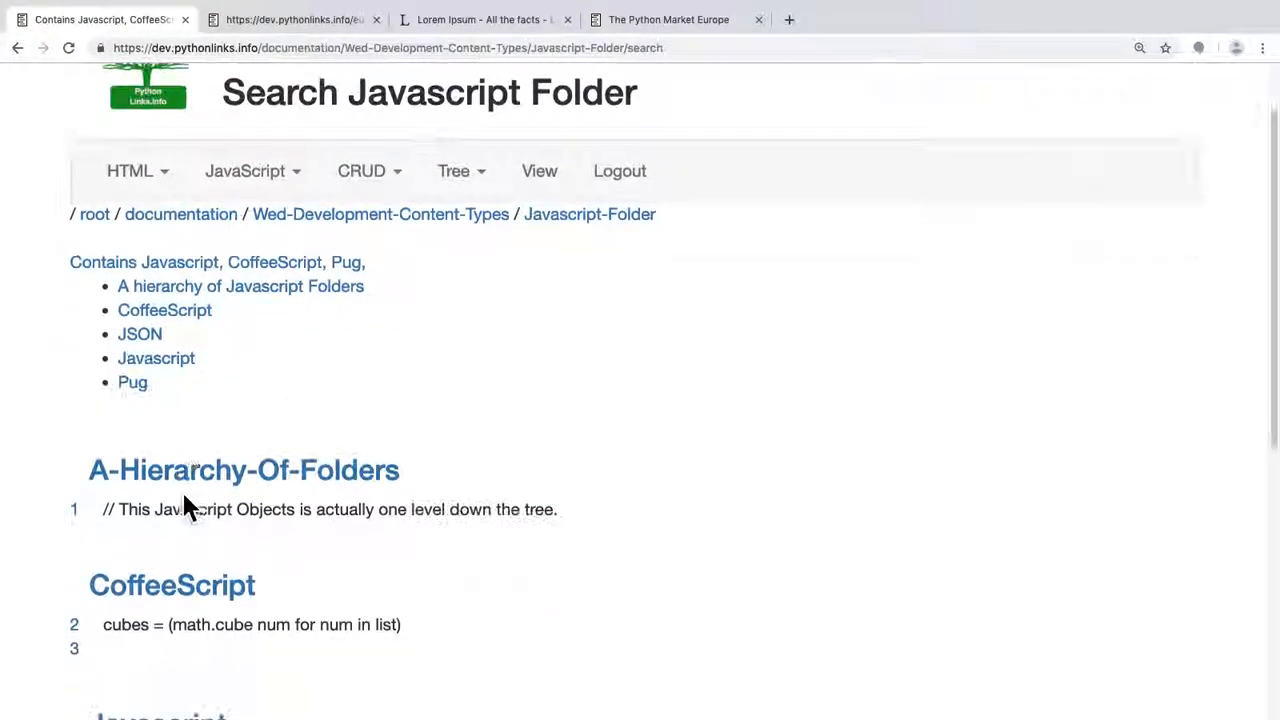
{"action": "scroll", "coordinate": [190, 505], "scroll_direction": "down", "scroll_amount": 4}
{"action": "left_click", "coordinate": [173, 386]}
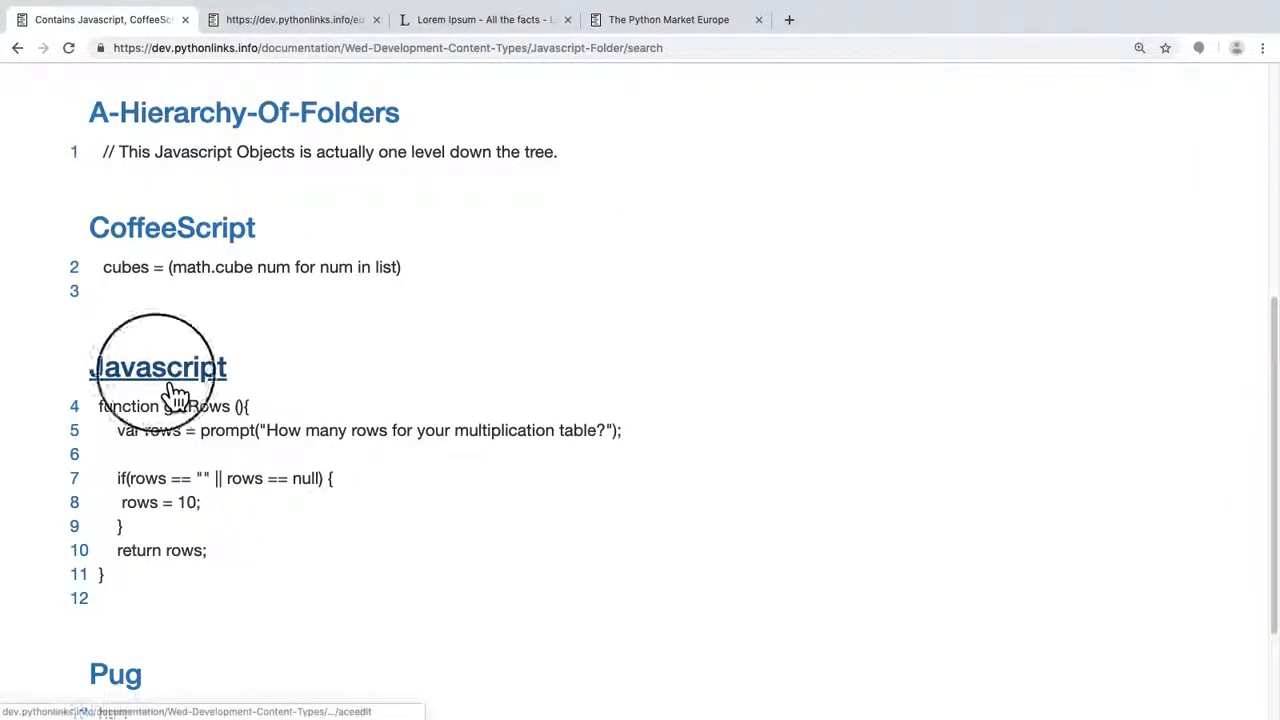
{"action": "scroll", "coordinate": [166, 390], "scroll_direction": "down", "scroll_amount": 1}
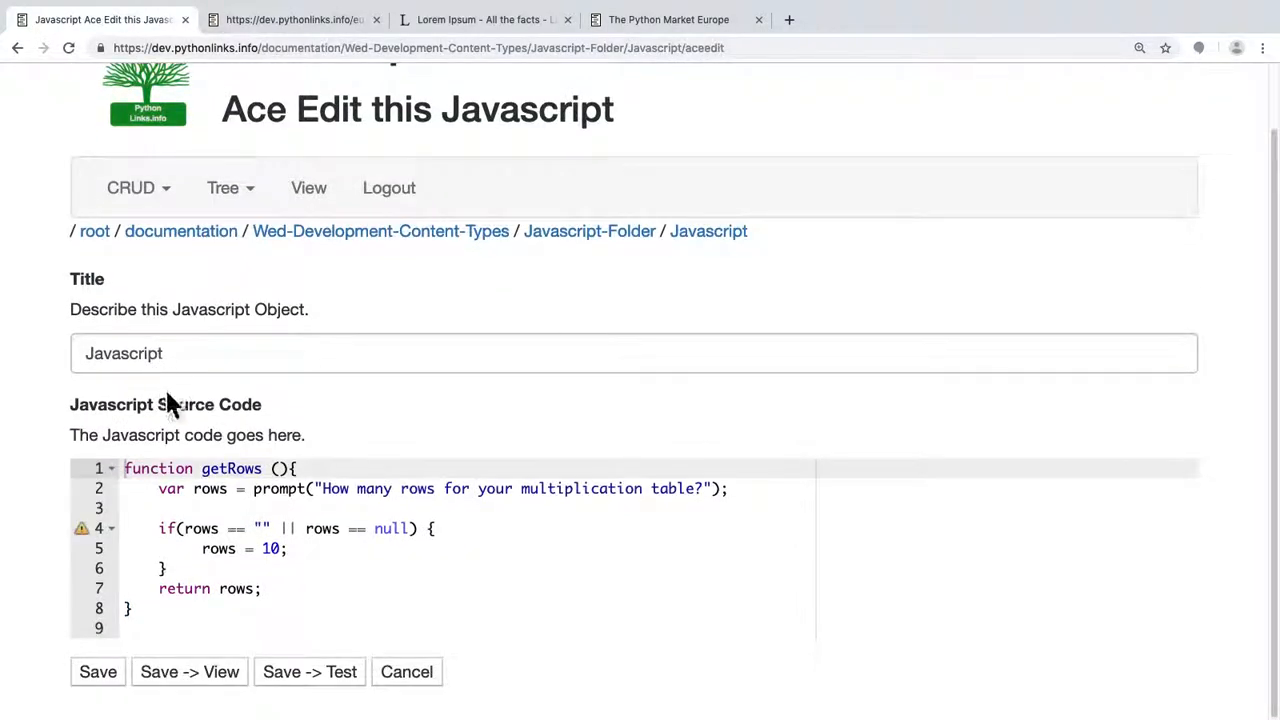
Remove the opening brace after getRows () on line 1 to trigger the editor's syntax check, and put the brace back
{"action": "left_click", "coordinate": [314, 472]}
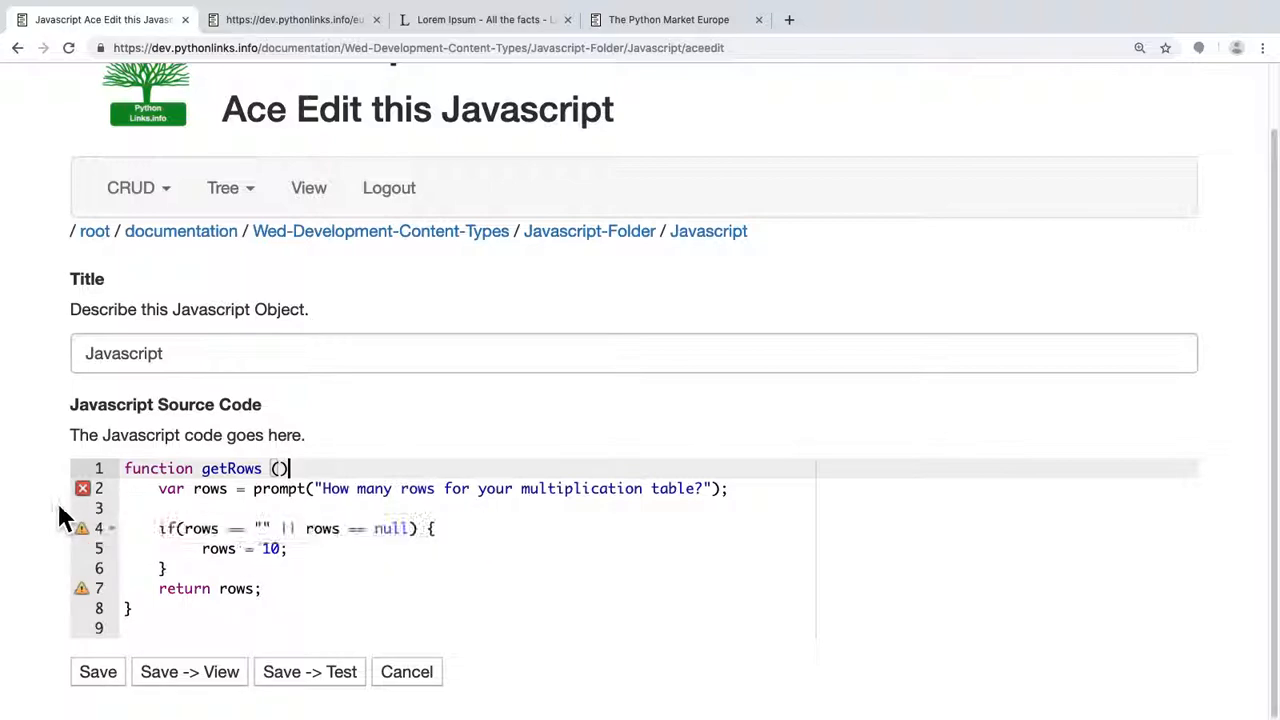
{"action": "type", "text": "{"}
{"action": "mouse_move", "coordinate": [86, 550]}
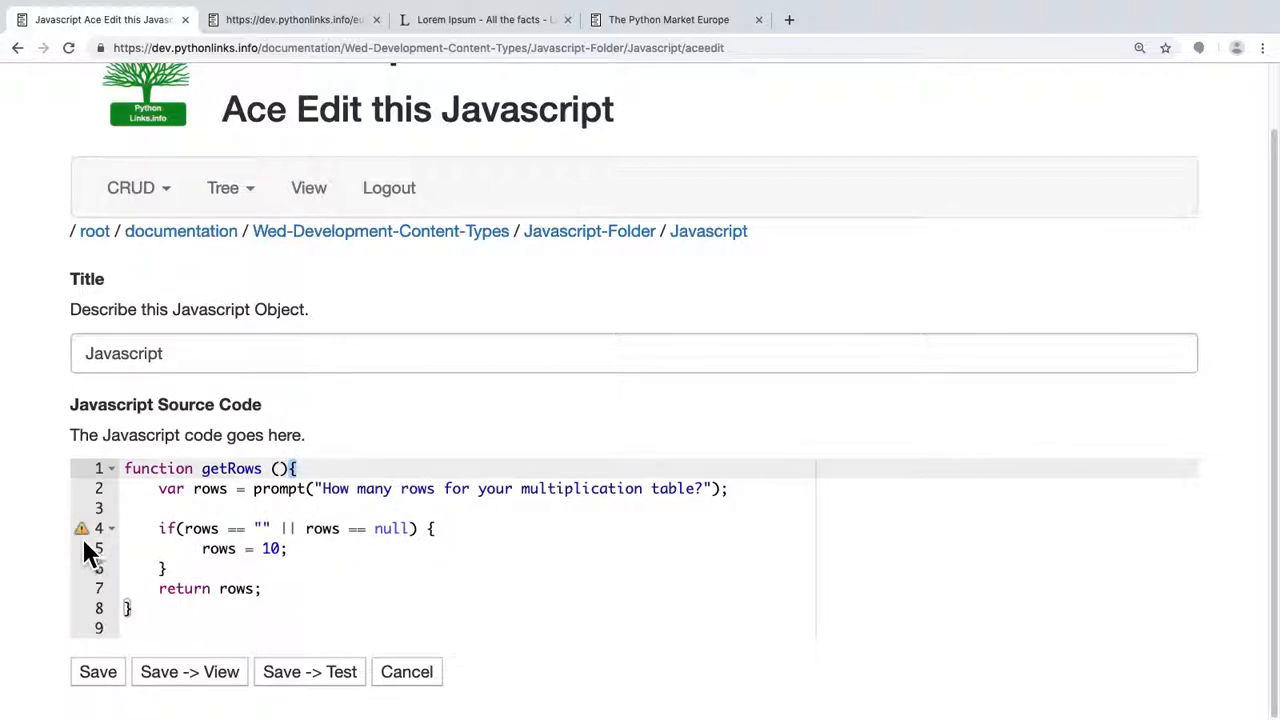
Change the comparison of rows with the empty string on line 4 to ===, and return to Javascript-Folder without saving
{"action": "left_click", "coordinate": [237, 530]}
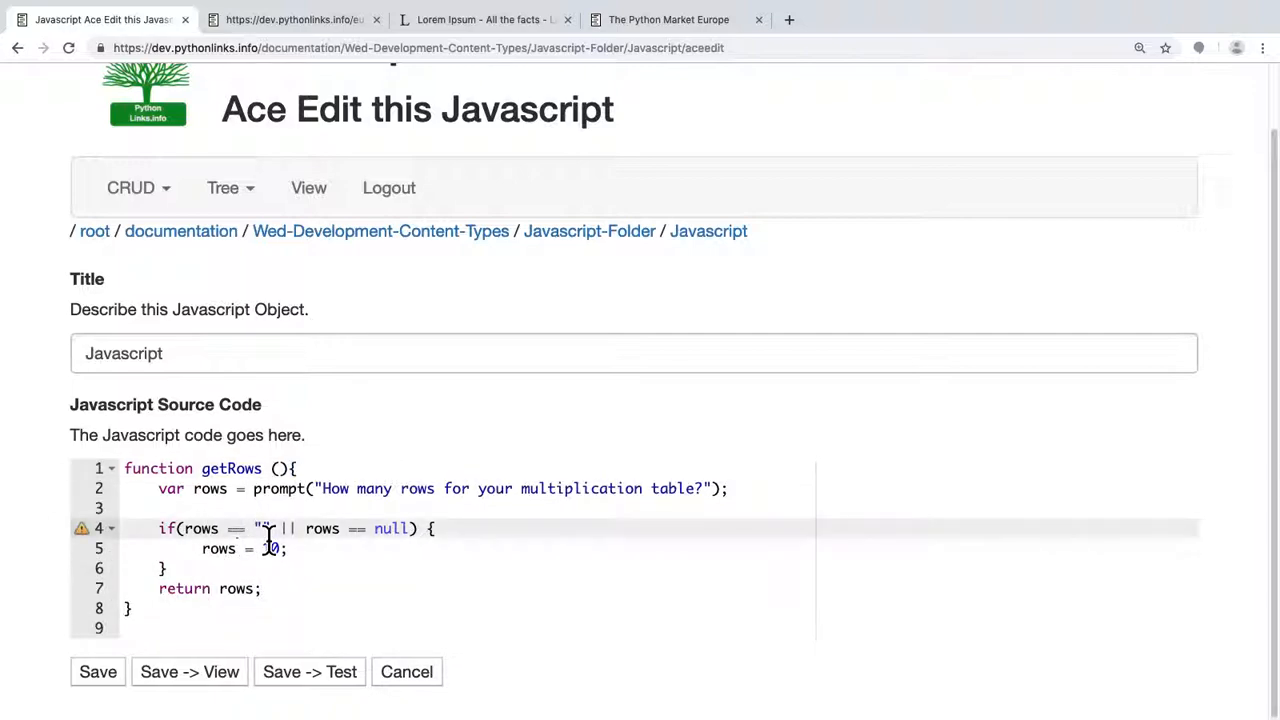
{"action": "type", "text": "="}
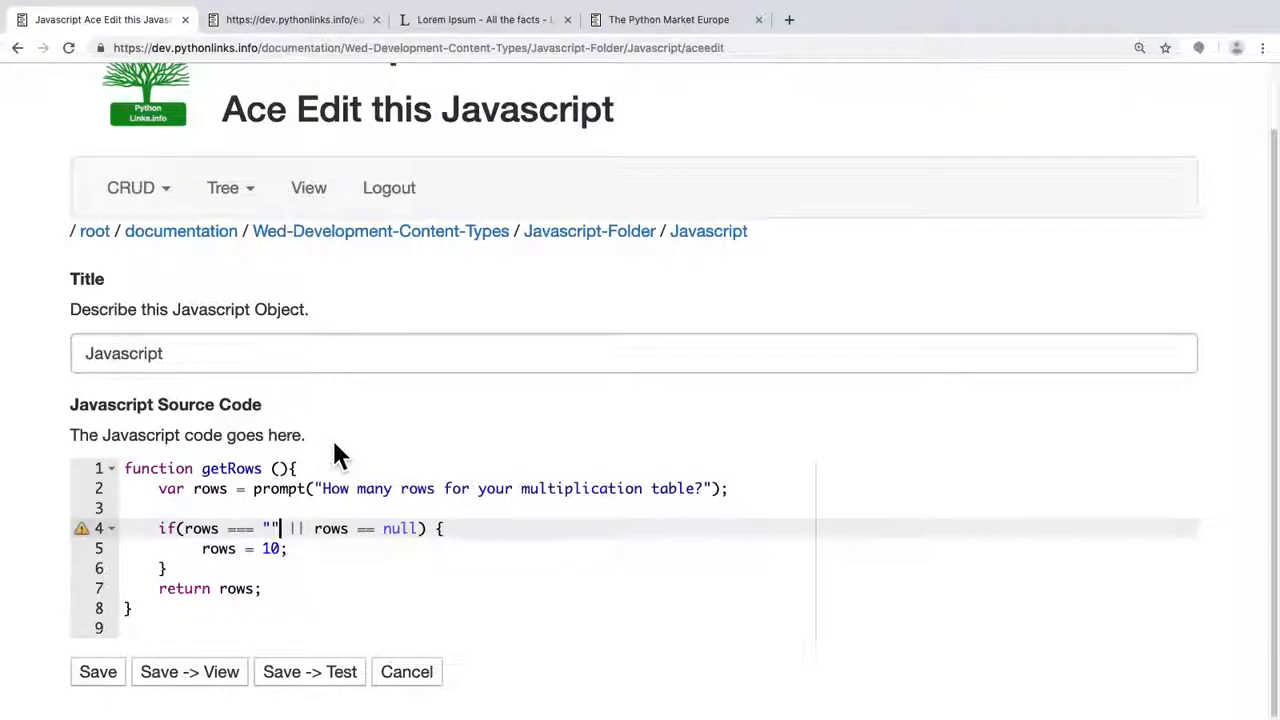
{"action": "scroll", "coordinate": [337, 451], "scroll_direction": "up", "scroll_amount": 2}
{"action": "left_click", "coordinate": [597, 312]}
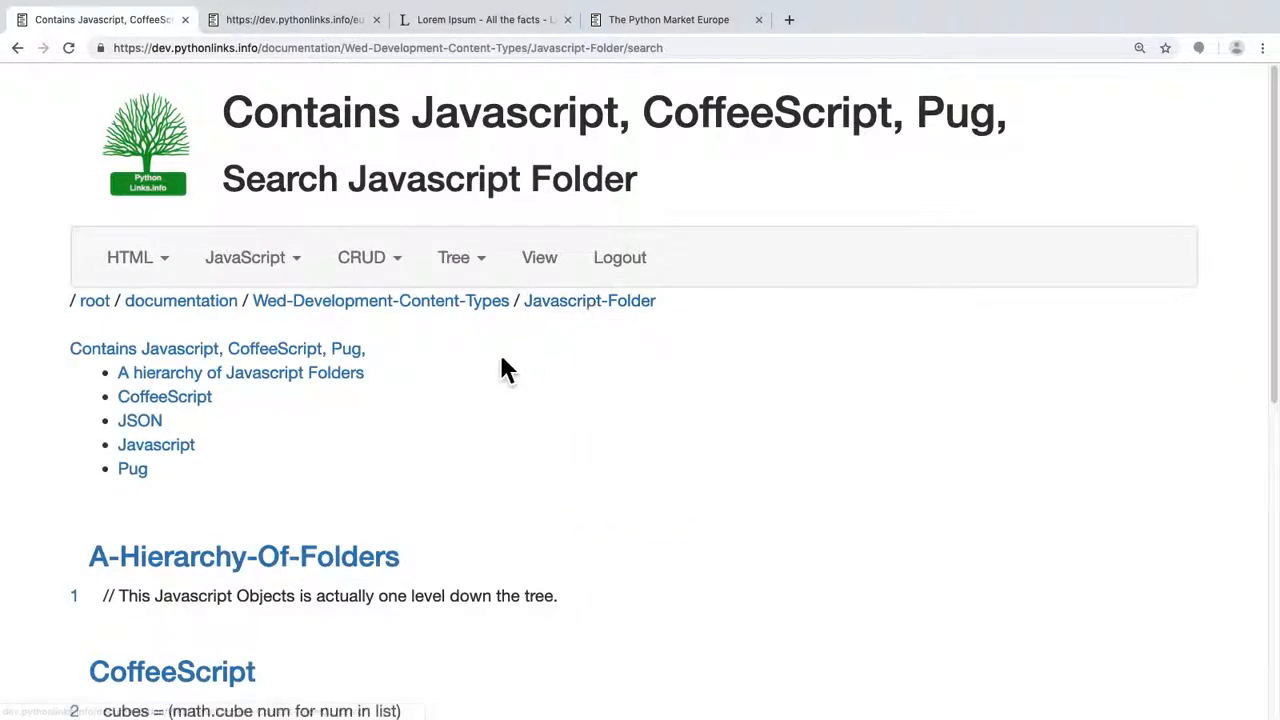
Open the Pug object from the folder's code listing and bring its Pug source code into view
{"action": "scroll", "coordinate": [270, 454], "scroll_direction": "down", "scroll_amount": 5}
{"action": "scroll", "coordinate": [273, 462], "scroll_direction": "down", "scroll_amount": 7}
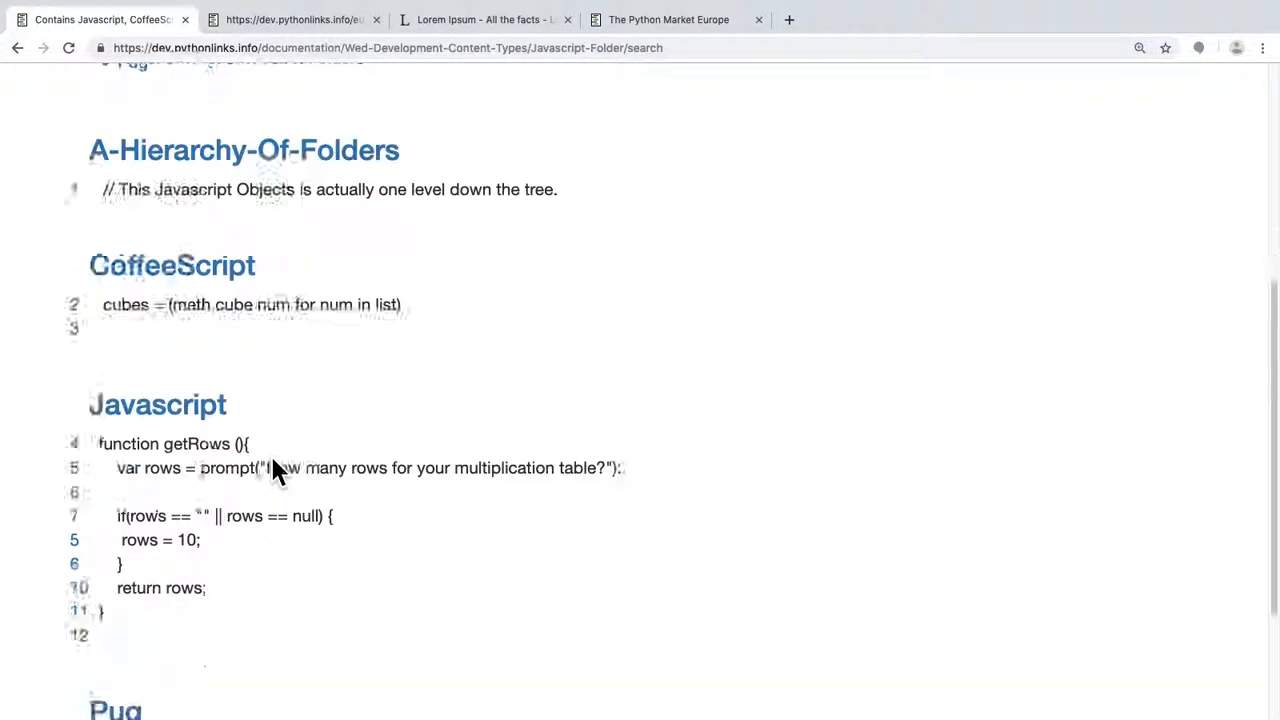
{"action": "left_click", "coordinate": [127, 550]}
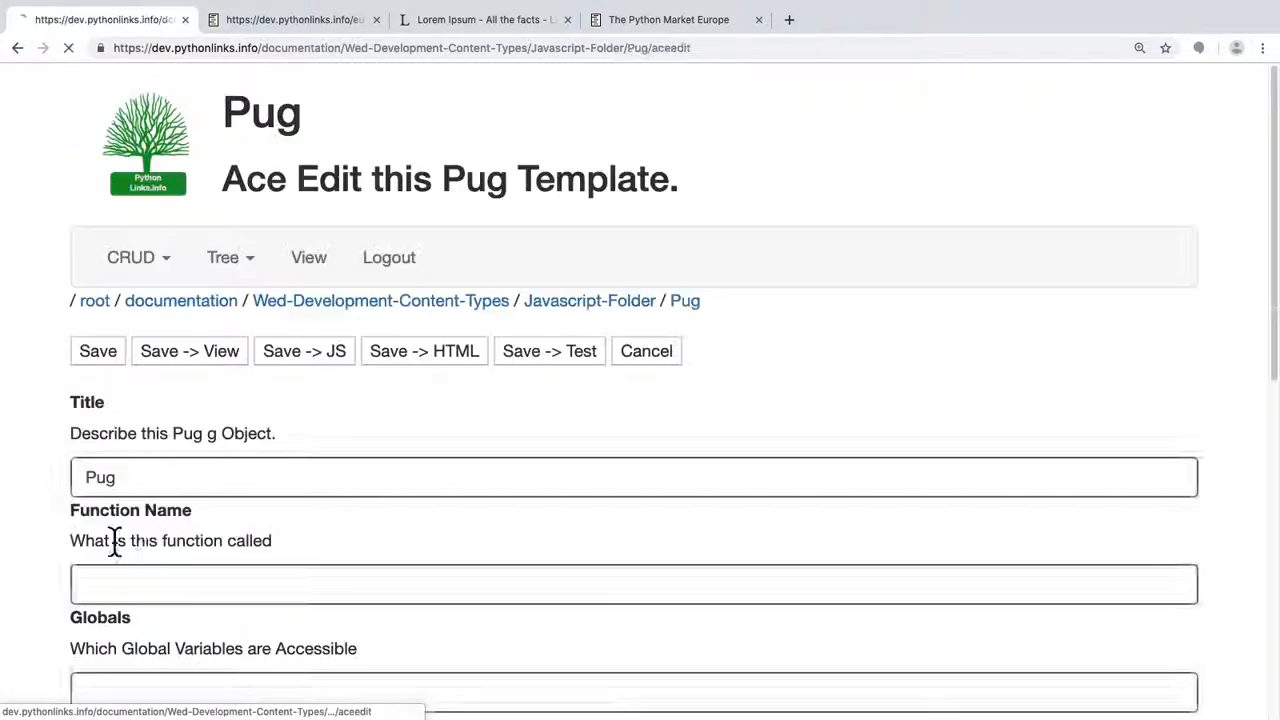
{"action": "scroll", "coordinate": [305, 465], "scroll_direction": "down", "scroll_amount": 8}
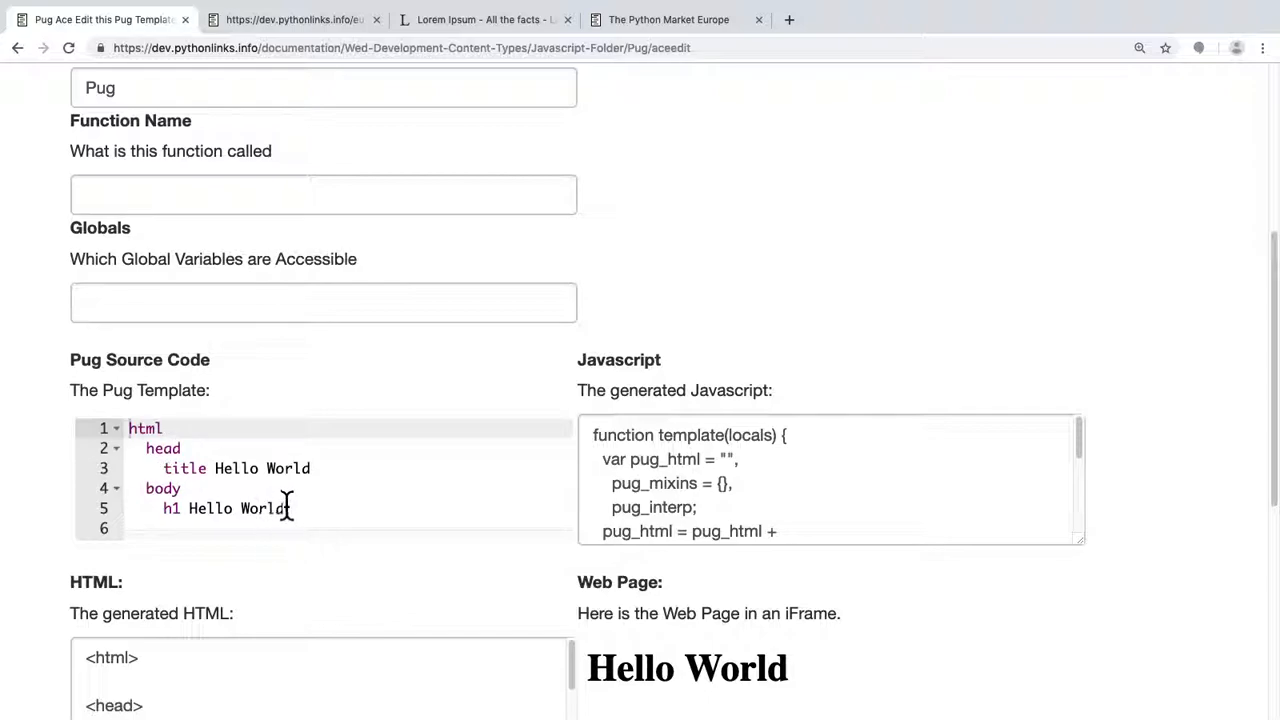
Highlight the Pug template's head and body lines to examine them, and put the cursor back at the start of the source
{"action": "left_click_drag", "start_coordinate": [262, 510], "coordinate": [130, 455]}
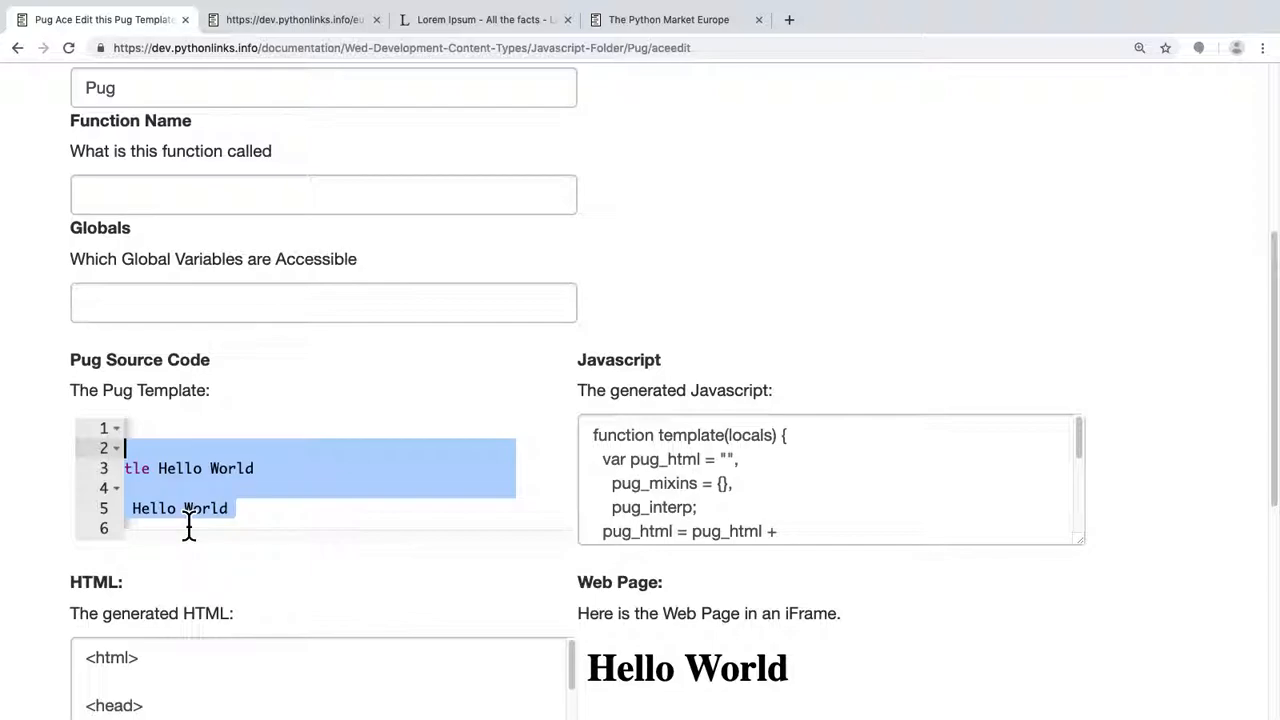
{"action": "key", "text": "Left"}
{"action": "key", "text": "Left"}
{"action": "key", "text": "Left"}
{"action": "key", "text": "Left"}
{"action": "key", "text": "Left"}
{"action": "key", "text": "Left"}
{"action": "key", "text": "Left"}
{"action": "key", "text": "Left"}
{"action": "key", "text": "Left"}
{"action": "key", "text": "Left"}
{"action": "key", "text": "Left"}
{"action": "key", "text": "Left"}
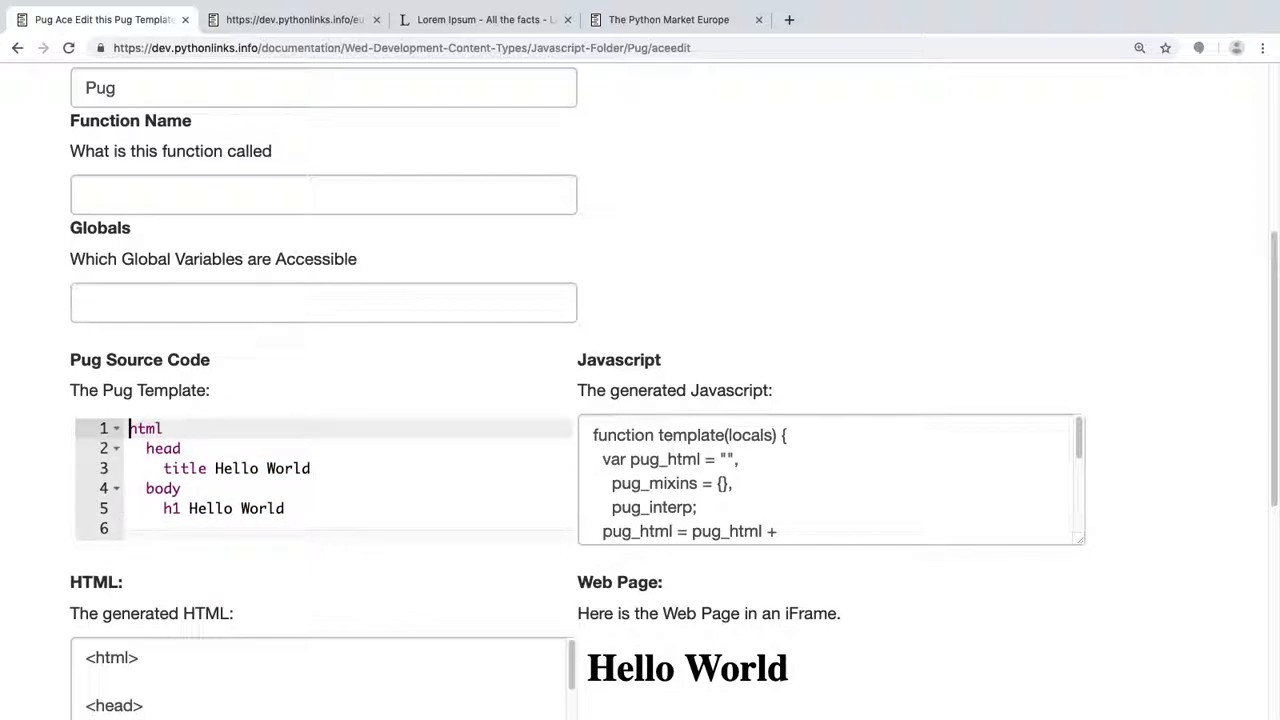
Compare the body section of the generated HTML with the web page rendered from the Pug template
{"action": "scroll", "coordinate": [197, 517], "scroll_direction": "down", "scroll_amount": 3}
{"action": "scroll", "coordinate": [200, 525], "scroll_direction": "down", "scroll_amount": 2}
{"action": "left_click", "coordinate": [171, 540]}
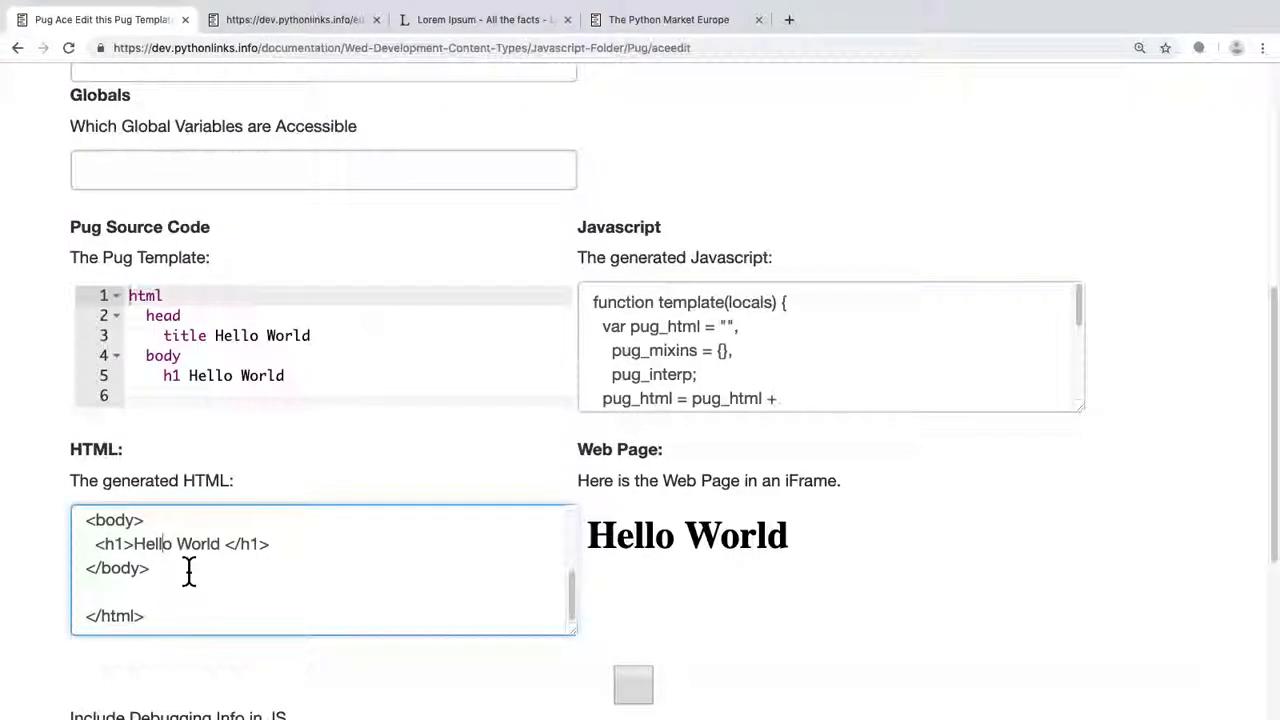
{"action": "scroll", "coordinate": [189, 571], "scroll_direction": "down", "scroll_amount": 1}
{"action": "scroll", "coordinate": [189, 569], "scroll_direction": "up", "scroll_amount": 1}
{"action": "left_click", "coordinate": [676, 500]}
{"action": "scroll", "coordinate": [760, 500], "scroll_direction": "up", "scroll_amount": 4}
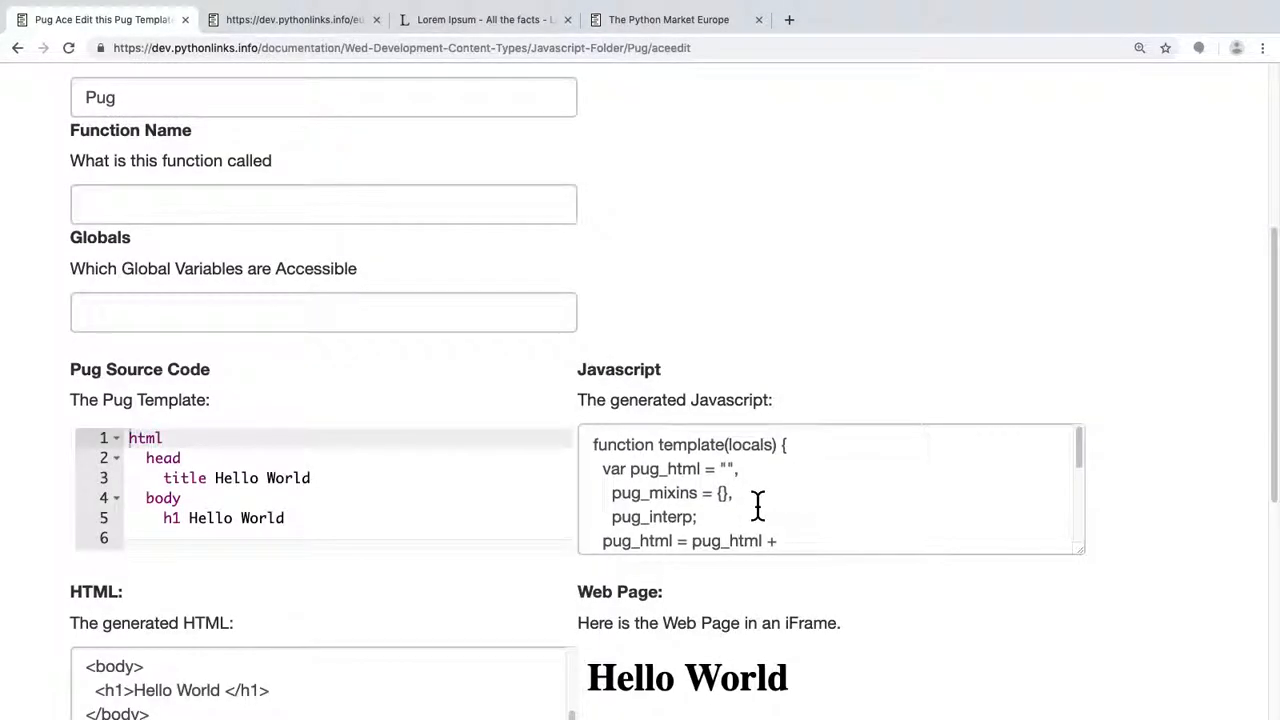
Inspect the pug_html string in the Javascript generated from the Pug template, and return to Javascript-Folder without saving
{"action": "left_click", "coordinate": [698, 470]}
{"action": "scroll", "coordinate": [708, 503], "scroll_direction": "down", "scroll_amount": 3}
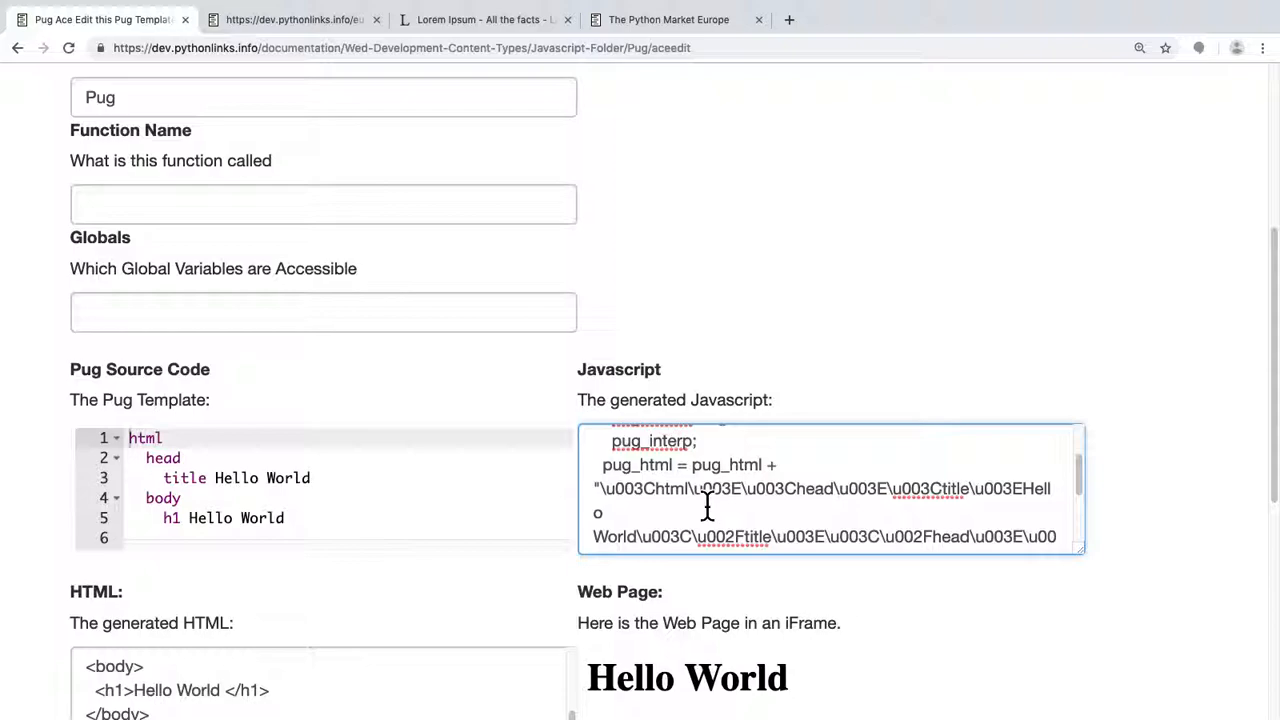
{"action": "scroll", "coordinate": [491, 489], "scroll_direction": "up", "scroll_amount": 3}
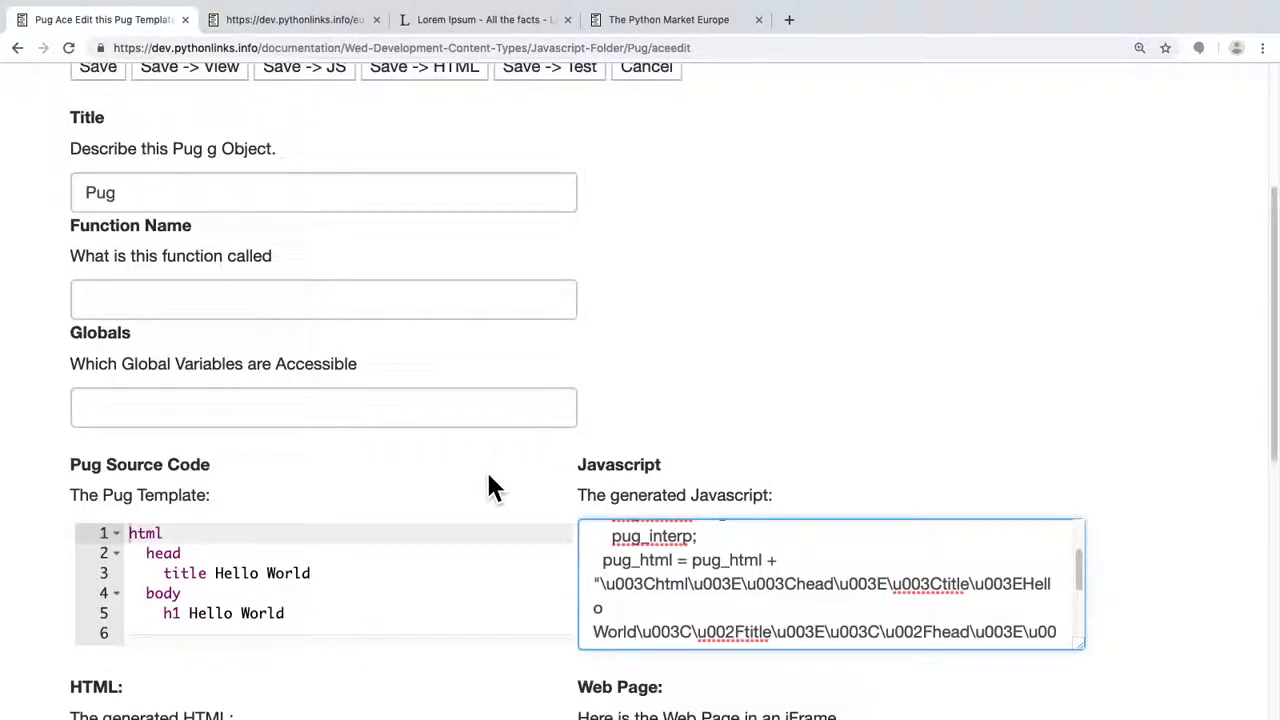
{"action": "scroll", "coordinate": [445, 436], "scroll_direction": "up", "scroll_amount": 2}
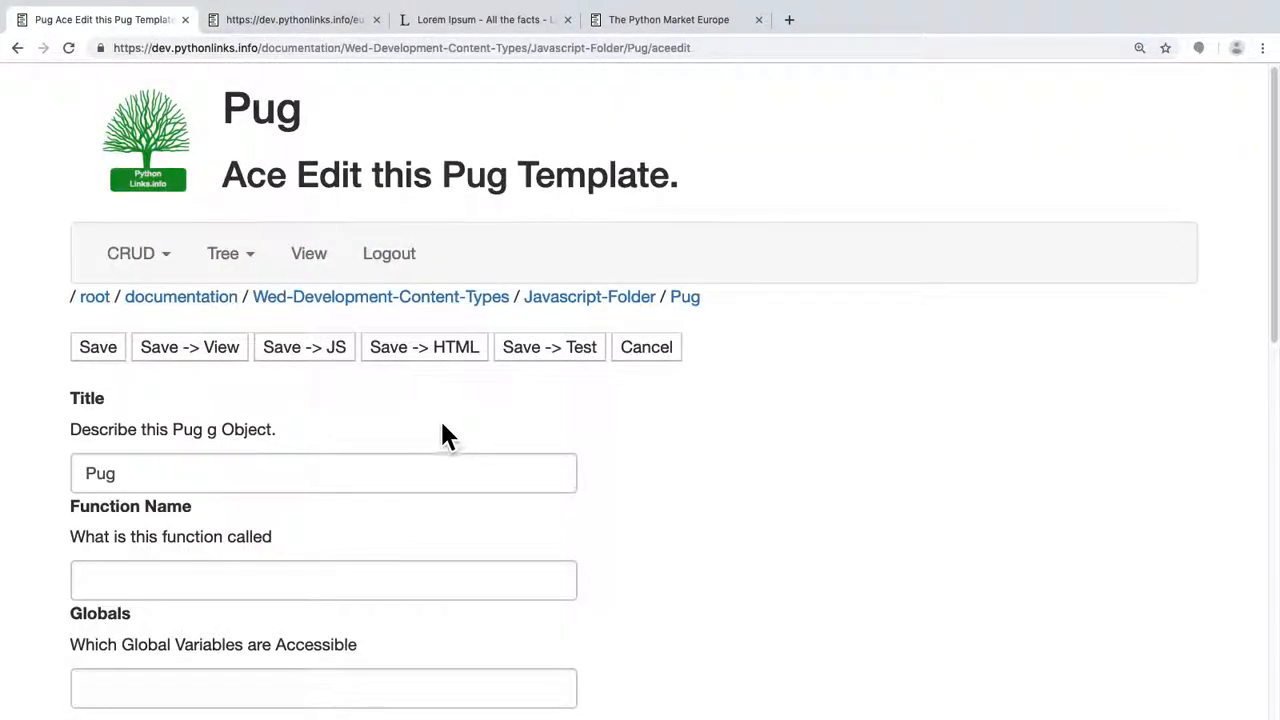
{"action": "left_click", "coordinate": [575, 320]}
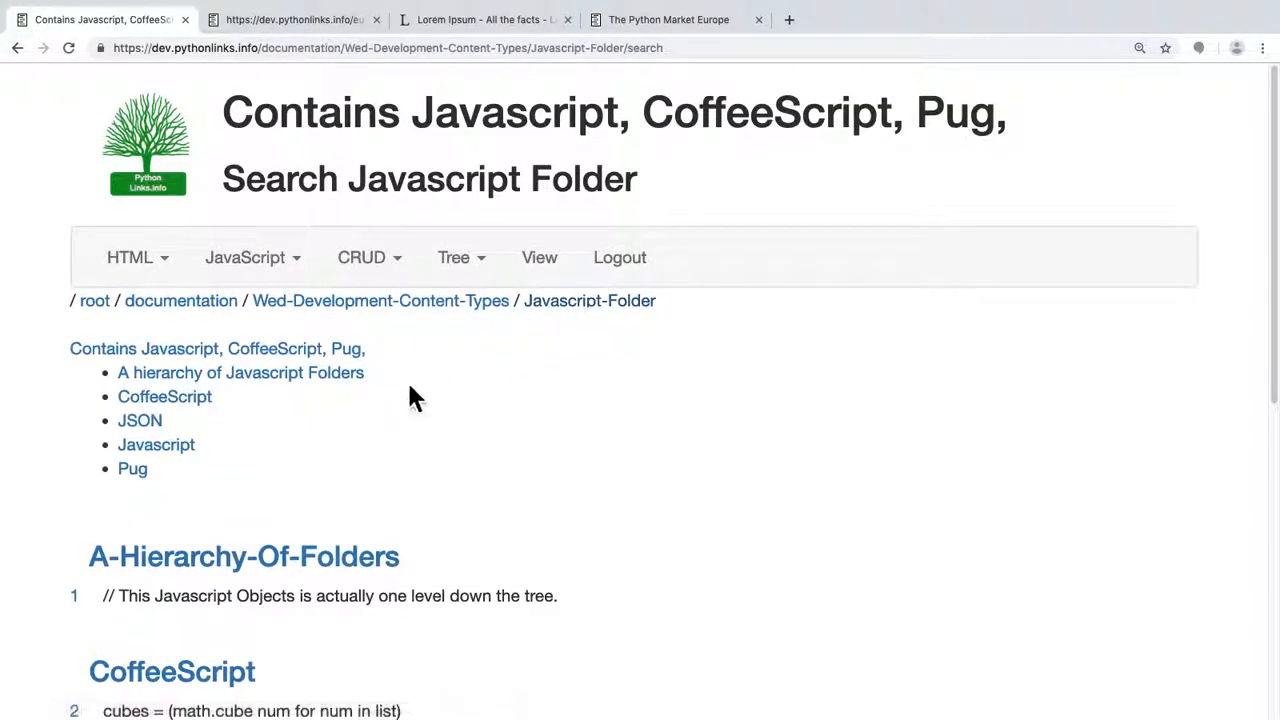
Open A-Hierarchy-Of-Folders from the code listing to inspect its place in the folder path, and return to Javascript-Folder
{"action": "scroll", "coordinate": [412, 396], "scroll_direction": "down", "scroll_amount": 1}
{"action": "scroll", "coordinate": [407, 400], "scroll_direction": "down", "scroll_amount": 1}
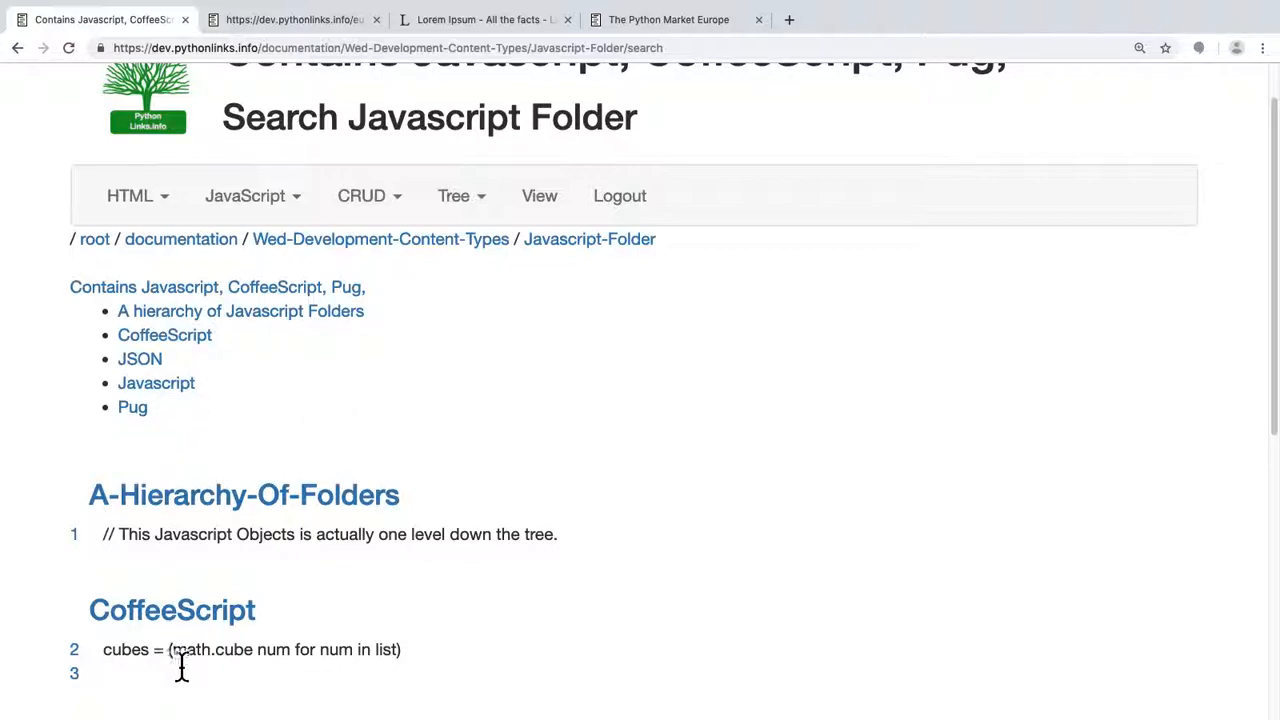
{"action": "left_click", "coordinate": [320, 517]}
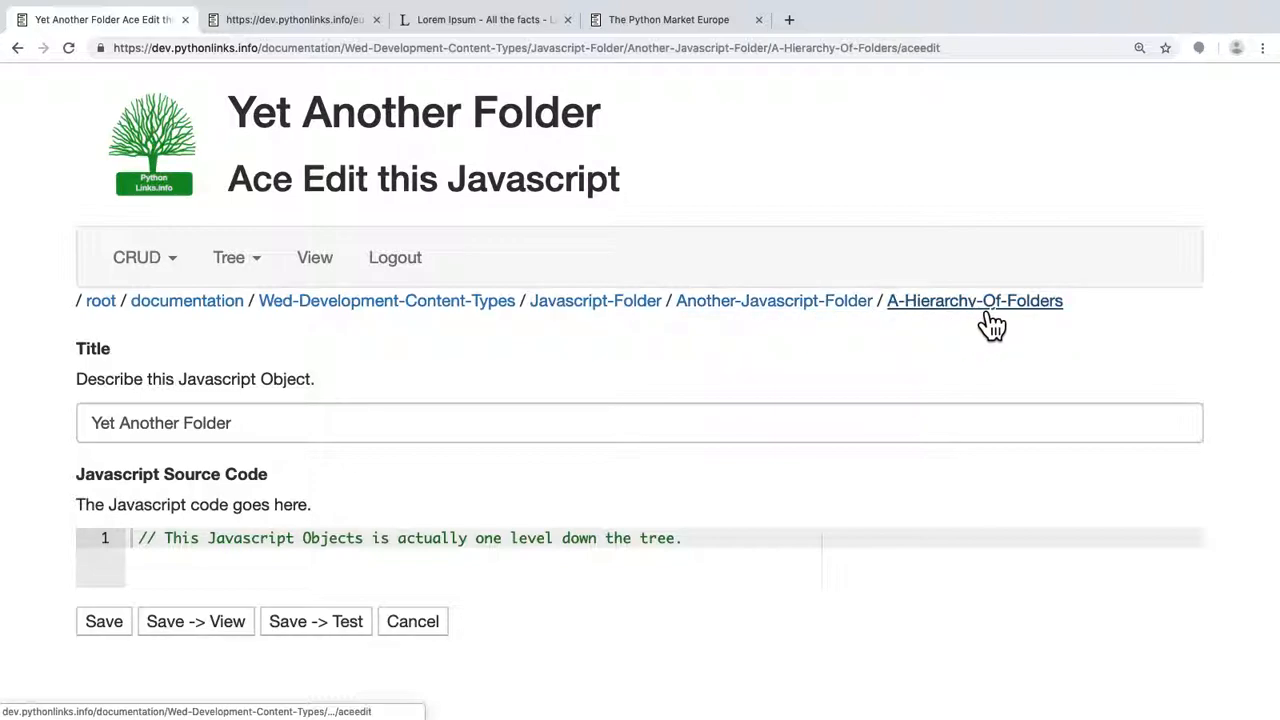
{"action": "left_click", "coordinate": [598, 316]}
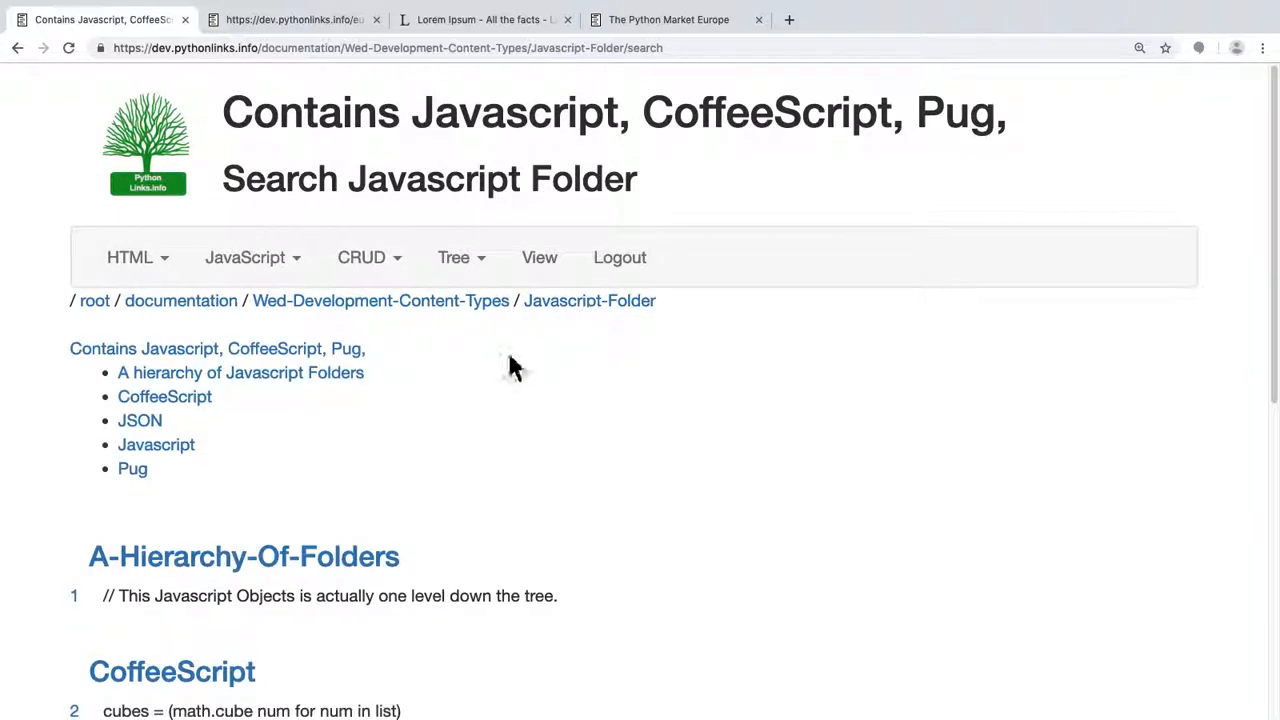
Review the combined code listing, view the minified JavaScript that Javascript-Folder serves, and go back to the listing
{"action": "scroll", "coordinate": [298, 490], "scroll_direction": "down", "scroll_amount": 1}
{"action": "scroll", "coordinate": [285, 530], "scroll_direction": "down", "scroll_amount": 5}
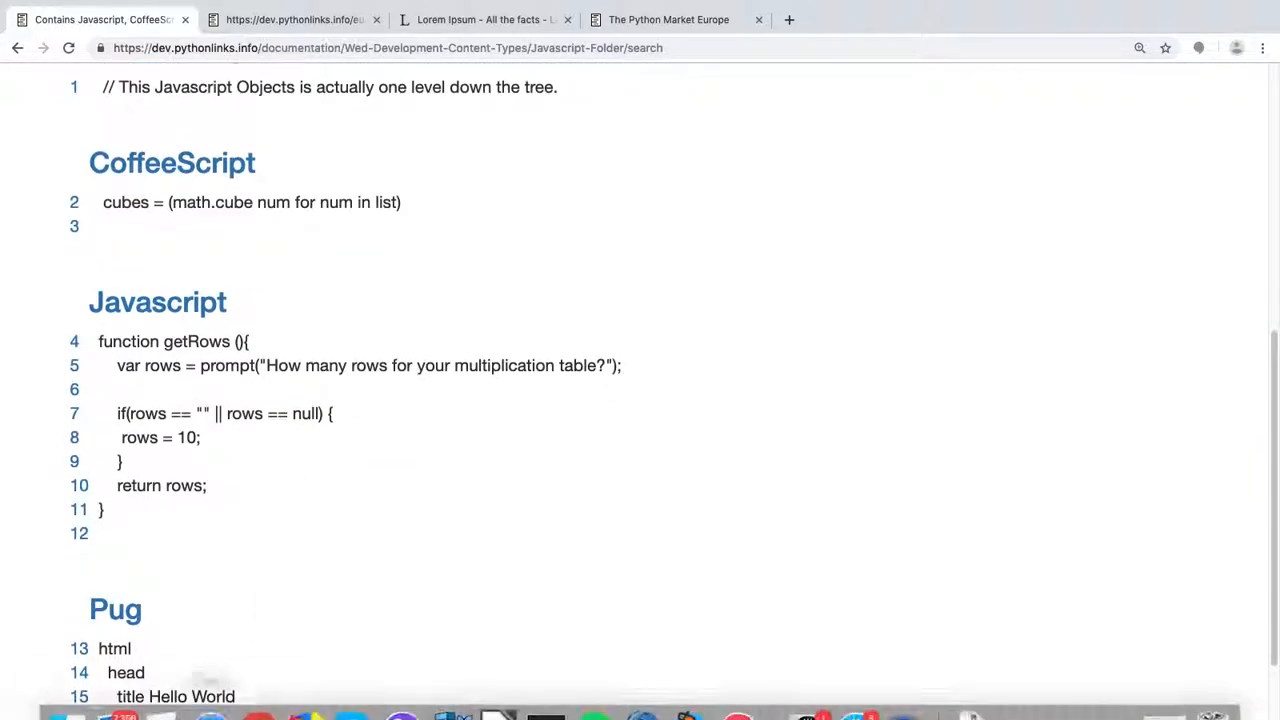
{"action": "scroll", "coordinate": [320, 500], "scroll_direction": "up", "scroll_amount": 5}
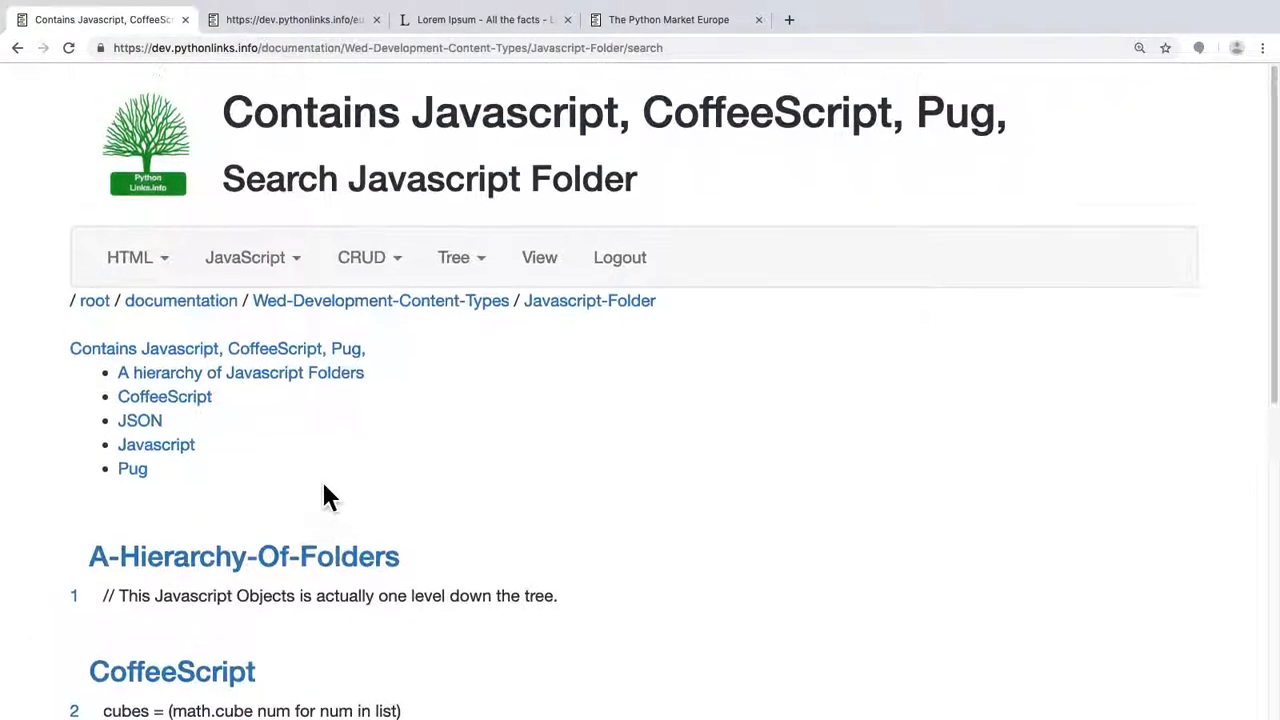
{"action": "left_click", "coordinate": [553, 271]}
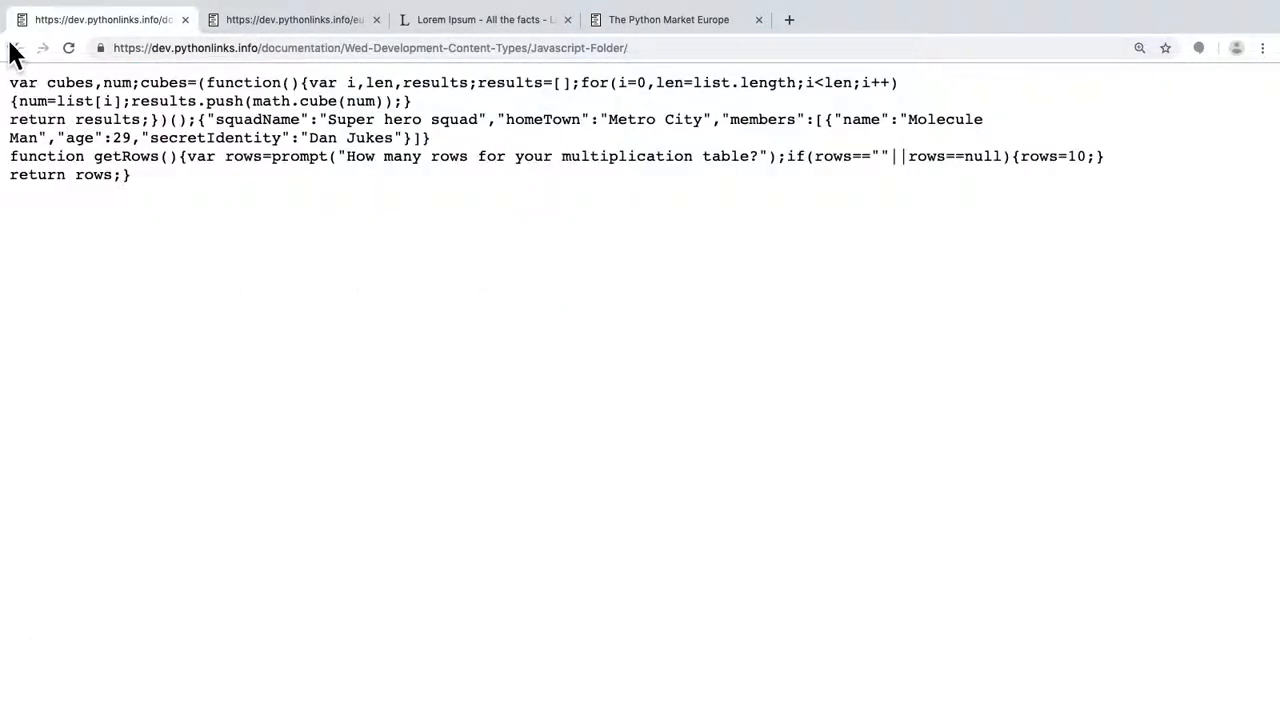
{"action": "left_click", "coordinate": [17, 48]}
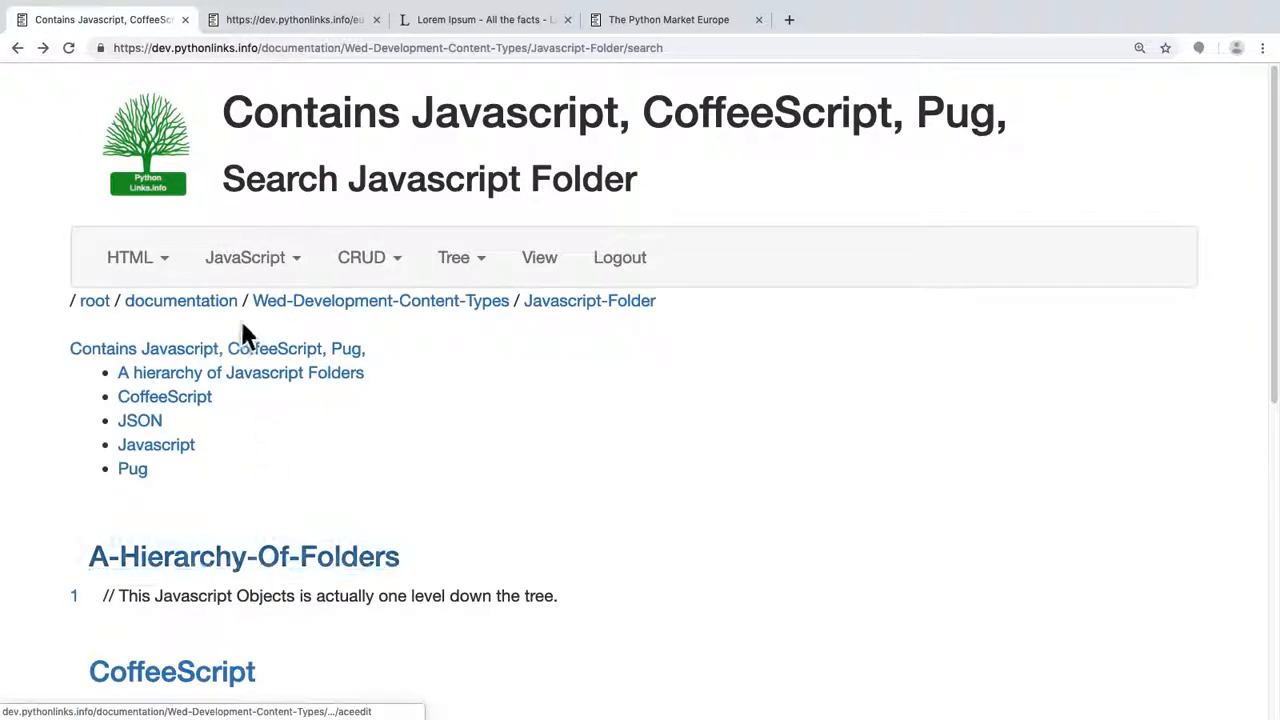
Open the "A hierarchy of Javascript Folders" object to examine the JavaScript held by the folder itself, and return to Javascript-Folder
{"action": "left_click", "coordinate": [224, 377]}
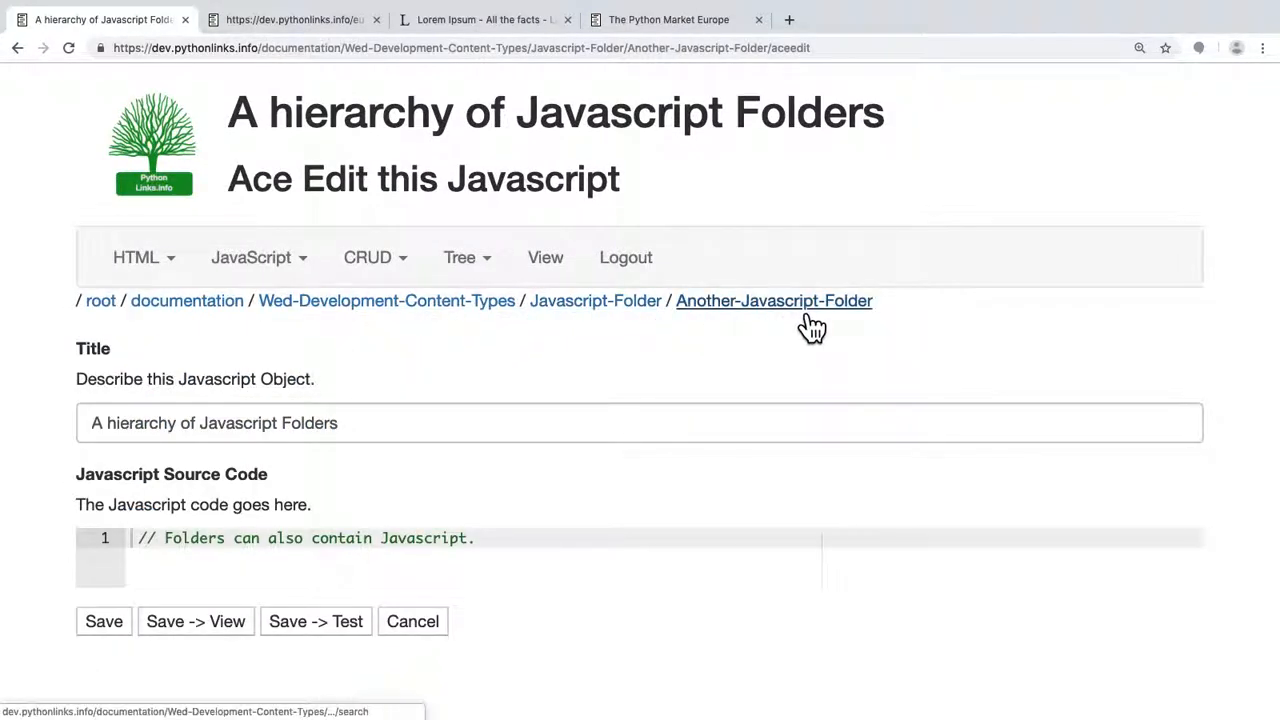
{"action": "left_click", "coordinate": [600, 302]}
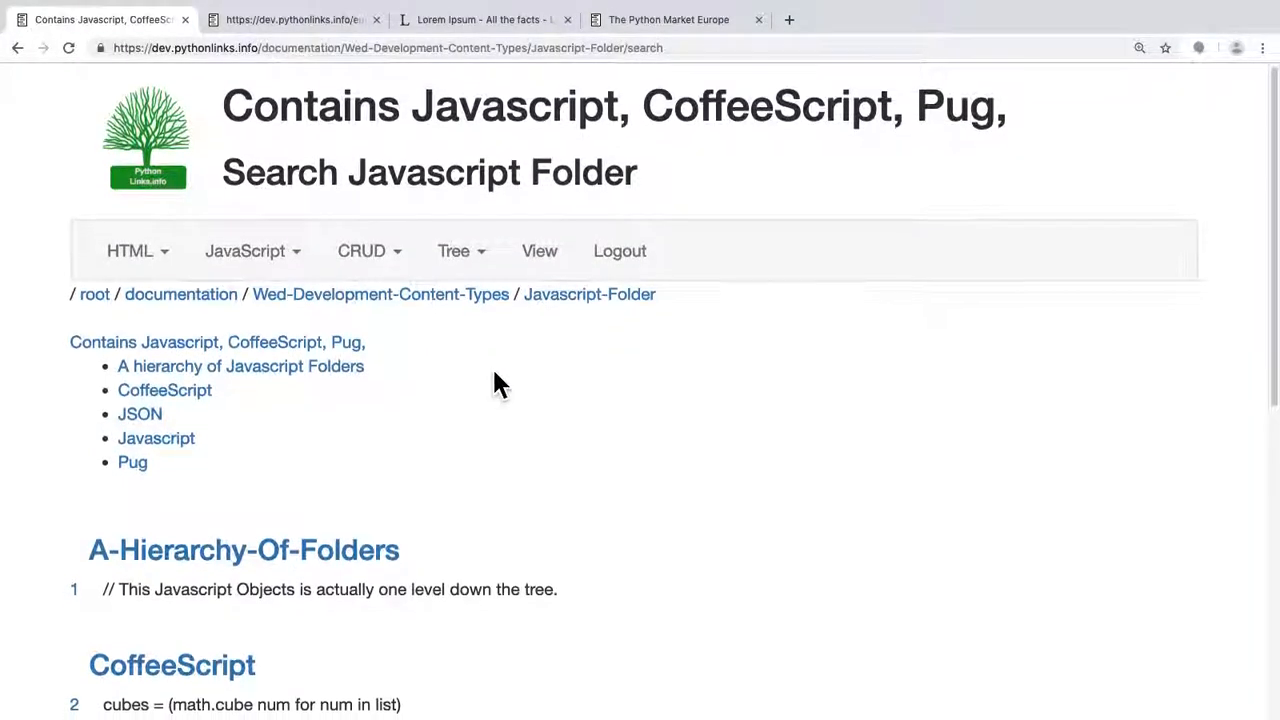
{"action": "scroll", "coordinate": [486, 385], "scroll_direction": "down", "scroll_amount": 1}
{"action": "scroll", "coordinate": [486, 385], "scroll_direction": "up", "scroll_amount": 1}
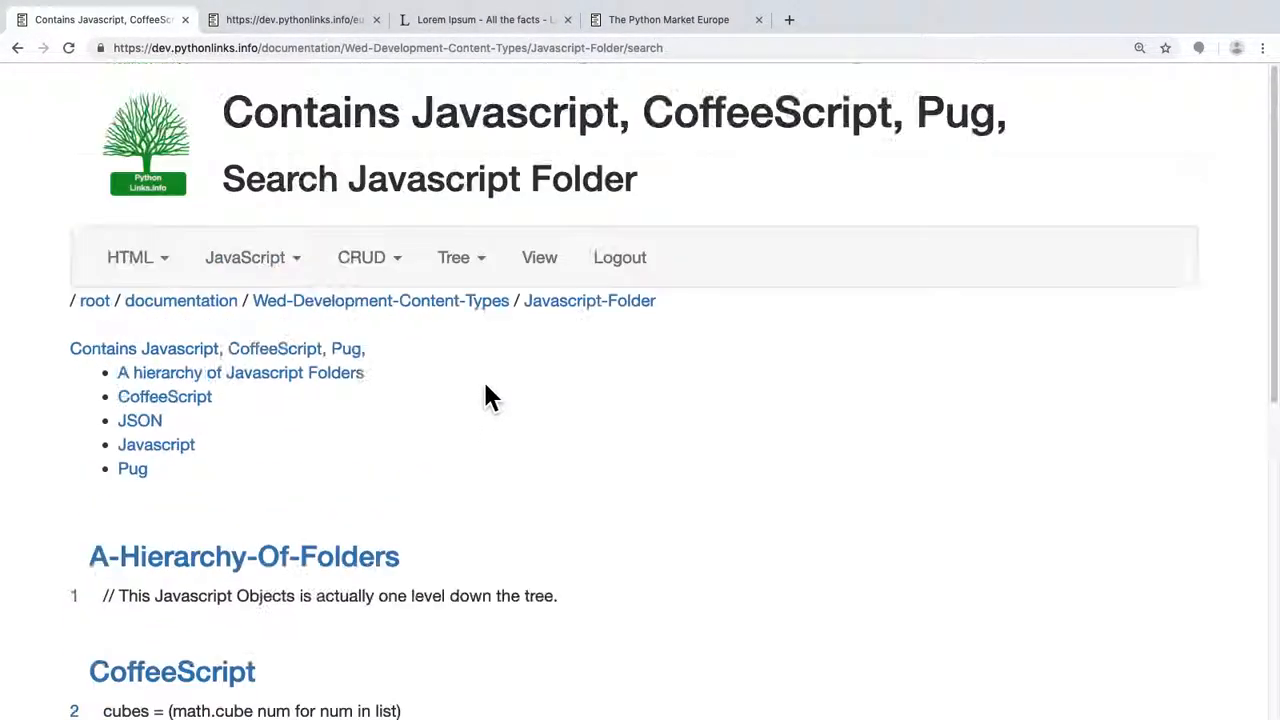
Go to the root container and open the management view of the WikiPage web class inside Products
{"action": "left_click", "coordinate": [95, 302]}
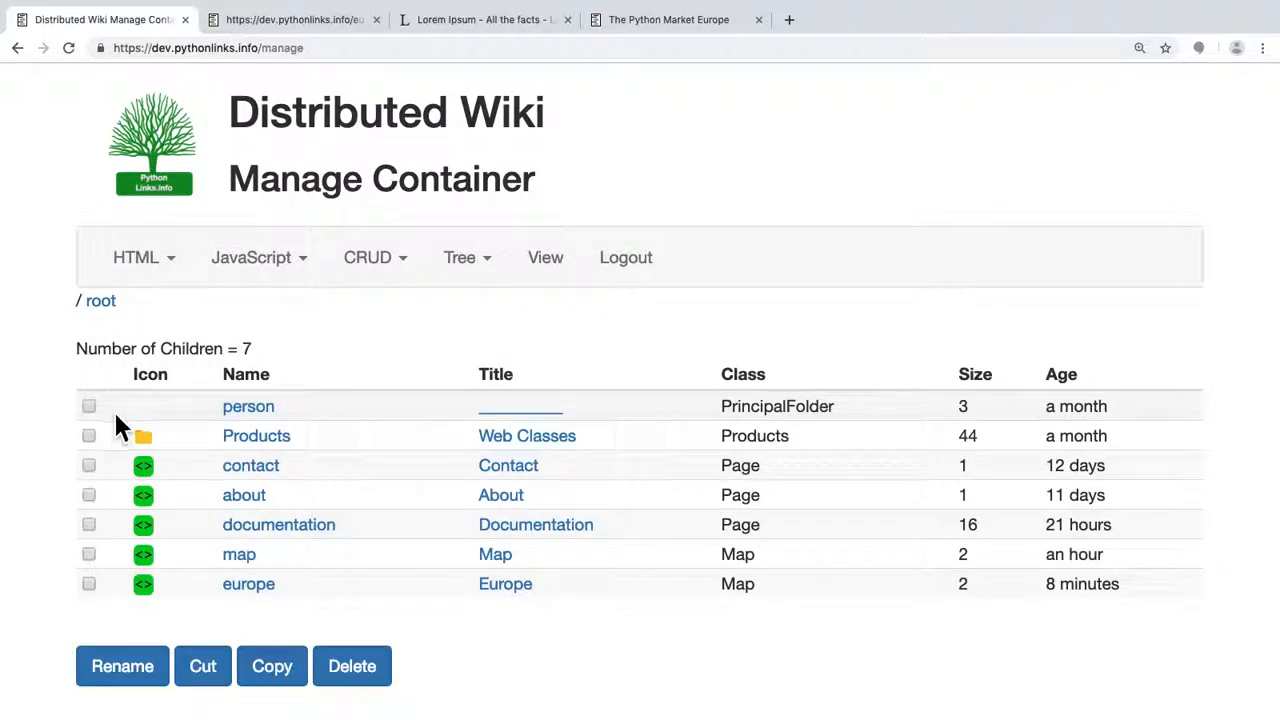
{"action": "left_click", "coordinate": [262, 442]}
{"action": "scroll", "coordinate": [275, 465], "scroll_direction": "down", "scroll_amount": 1}
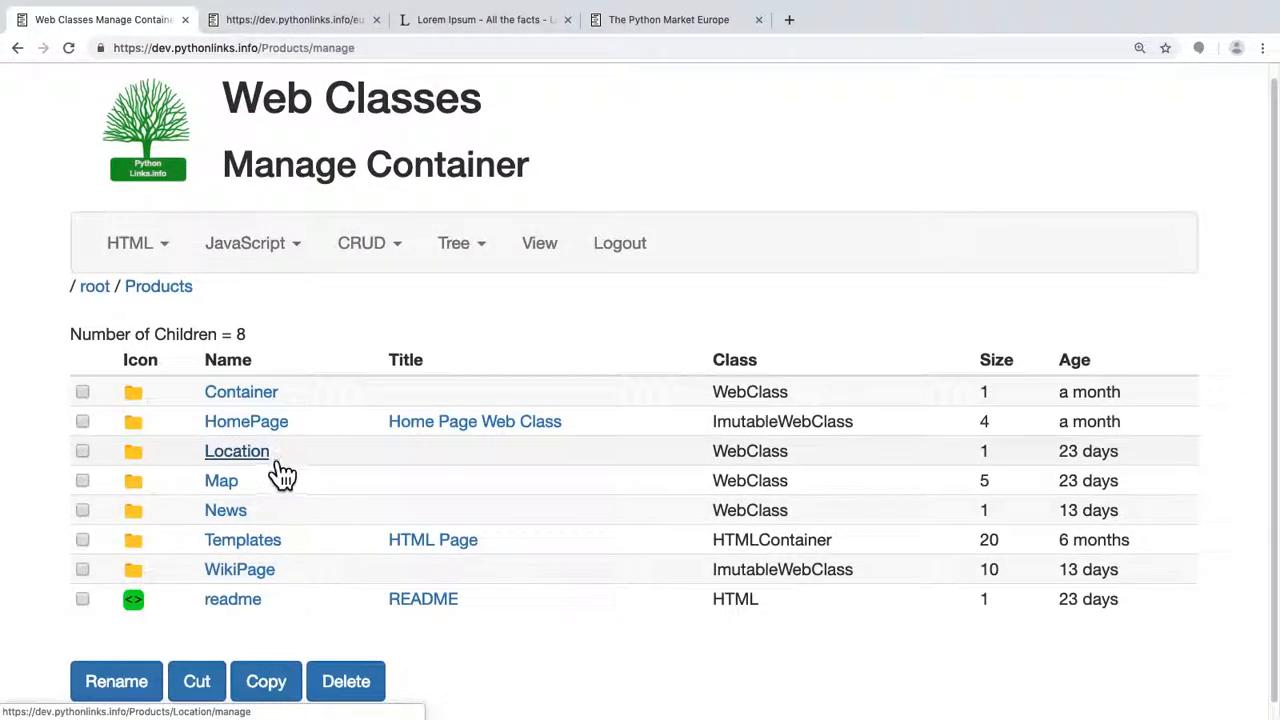
{"action": "left_click", "coordinate": [247, 573]}
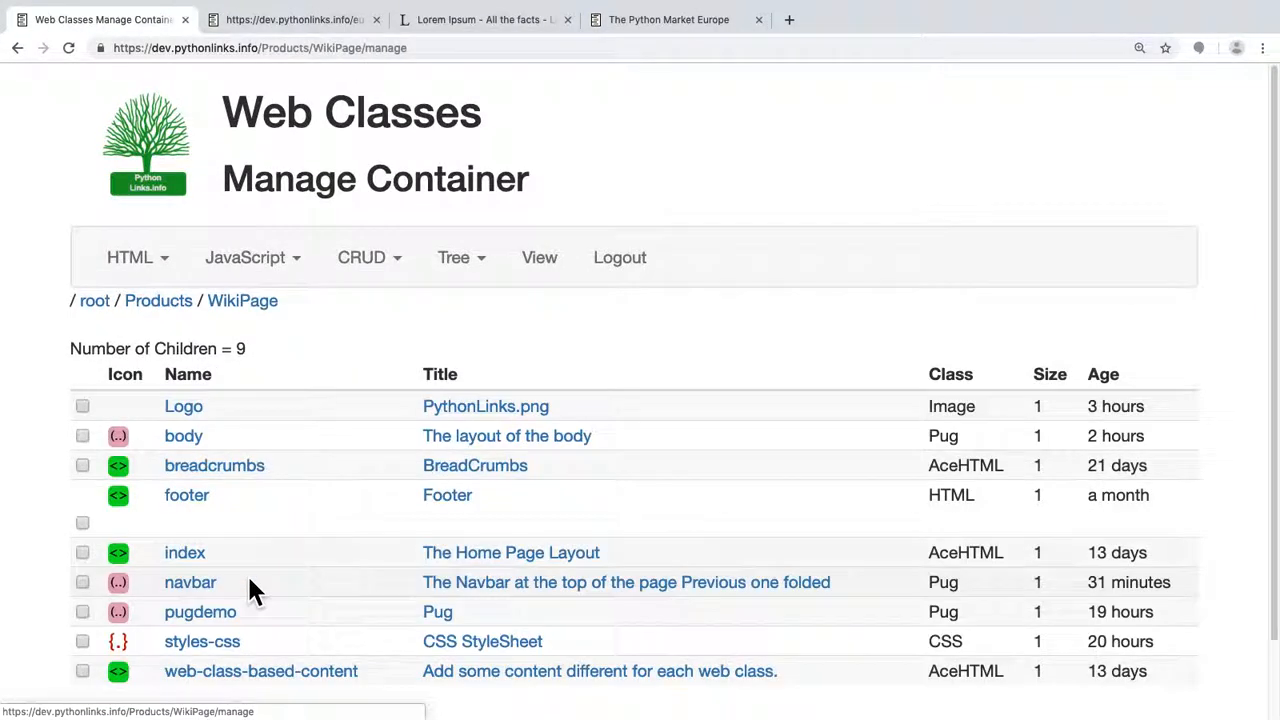
Open WikiPage's index object in the Ace editor and examine the line in its body element that acquires the body template
{"action": "scroll", "coordinate": [337, 510], "scroll_direction": "down", "scroll_amount": 2}
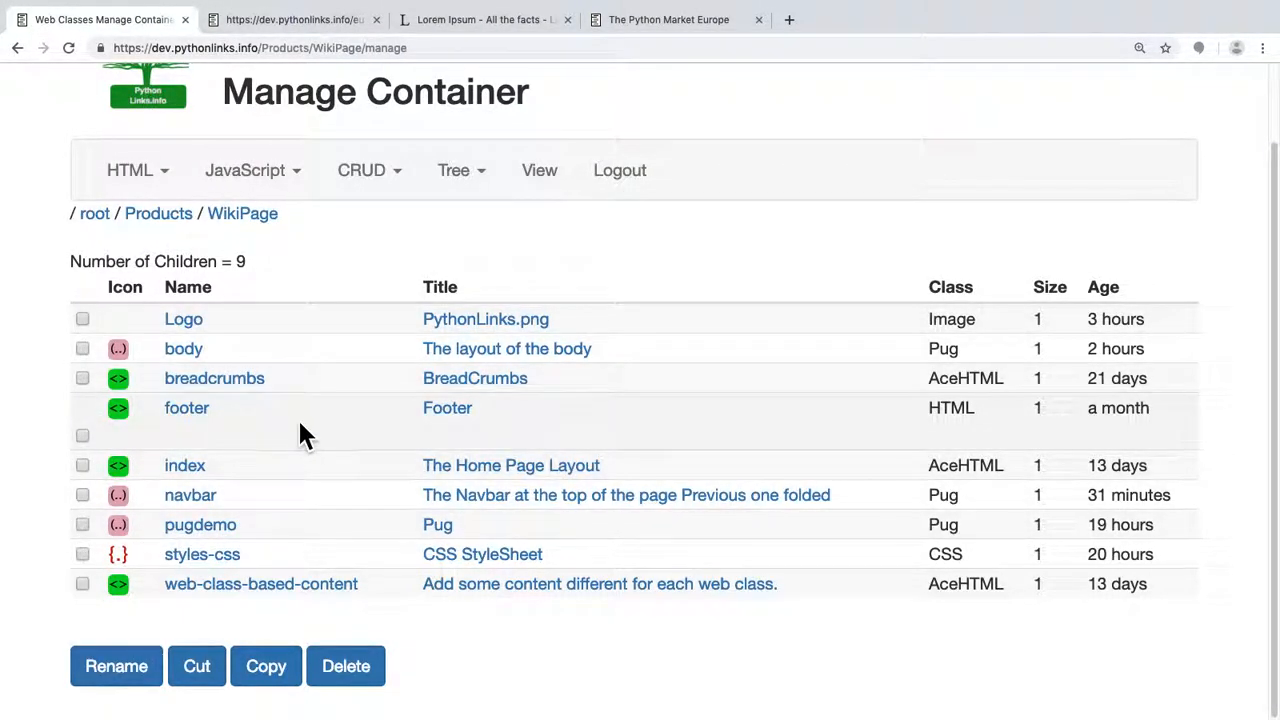
{"action": "left_click", "coordinate": [206, 472]}
{"action": "scroll", "coordinate": [300, 485], "scroll_direction": "down", "scroll_amount": 5}
{"action": "scroll", "coordinate": [323, 508], "scroll_direction": "down", "scroll_amount": 10}
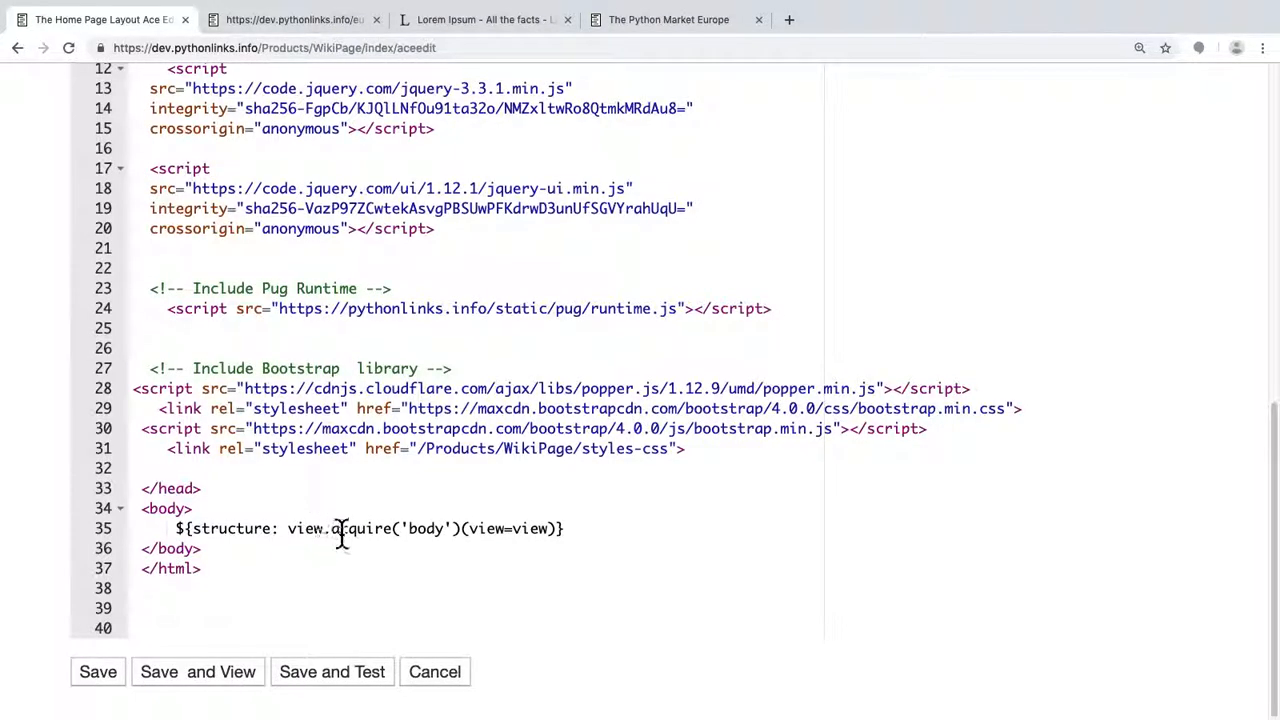
Highlight the body-acquiring line in the index source, and open WikiPage's body object in the Ace editor
{"action": "triple_click", "coordinate": [336, 530]}
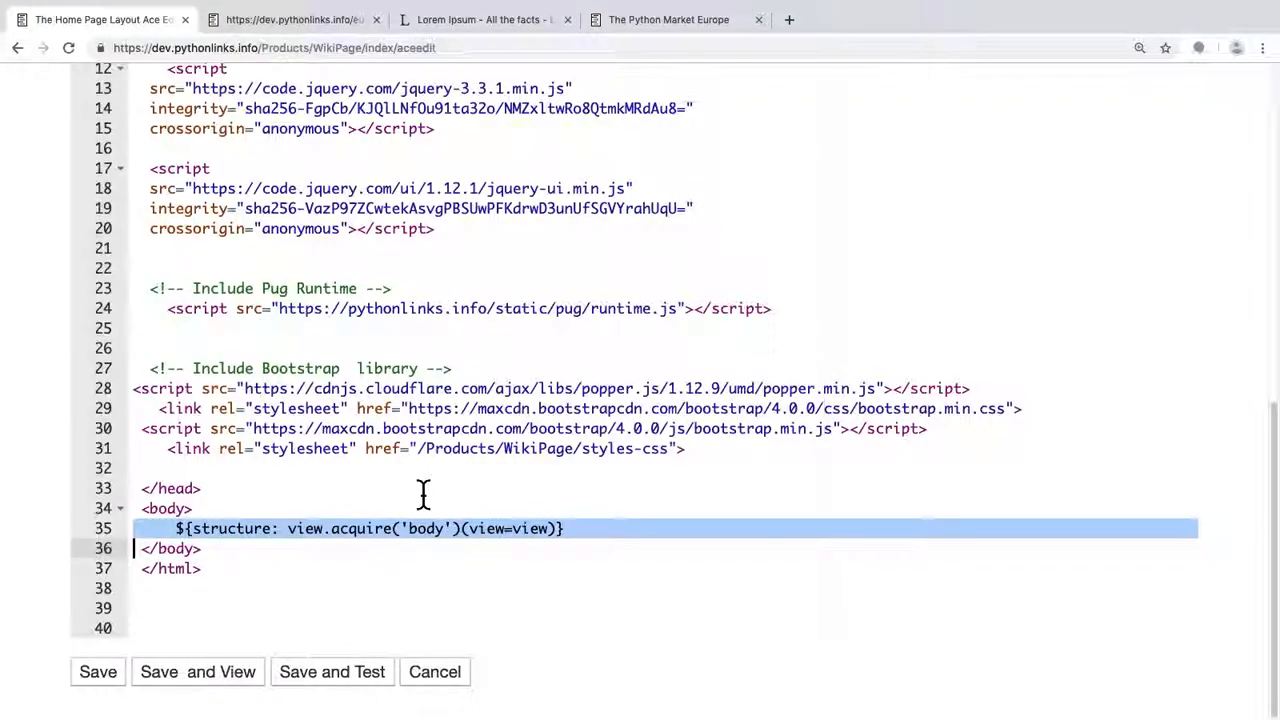
{"action": "scroll", "coordinate": [423, 494], "scroll_direction": "up", "scroll_amount": 10}
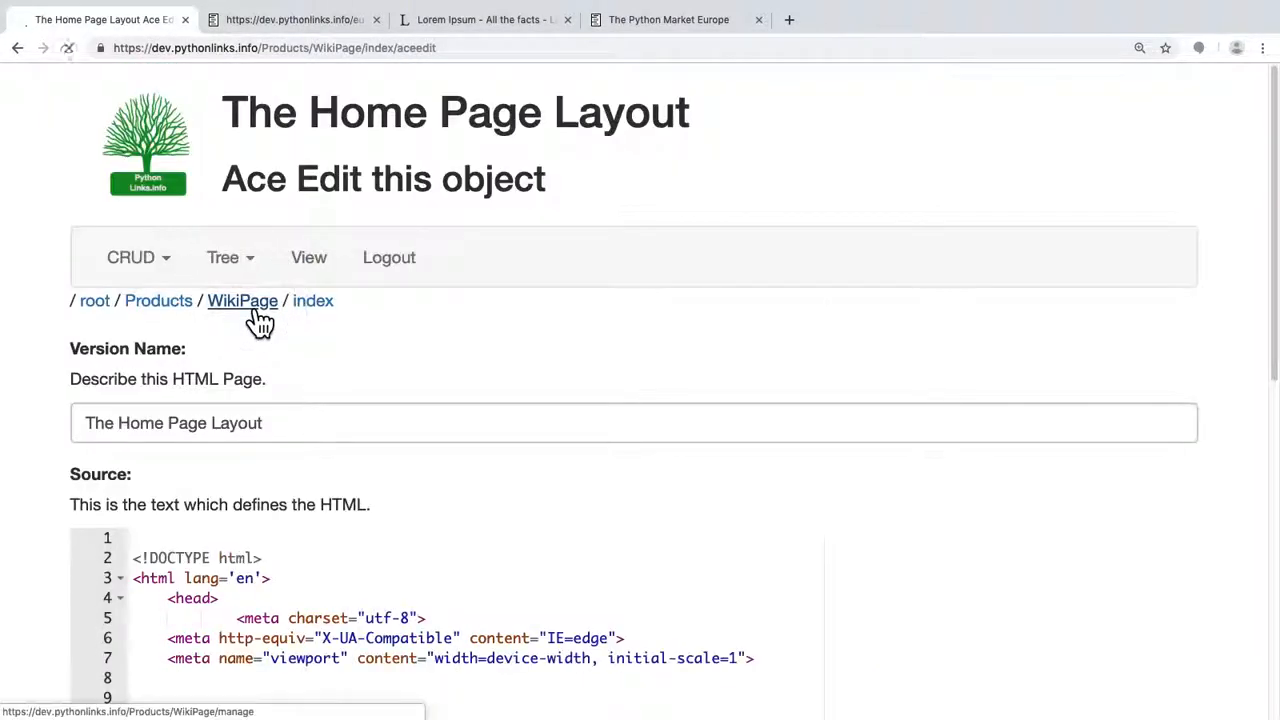
{"action": "left_click", "coordinate": [258, 317]}
{"action": "left_click", "coordinate": [196, 440]}
Examine the body object's Pug template and generated JavaScript, and return to WikiPage's management view
{"action": "scroll", "coordinate": [268, 437], "scroll_direction": "down", "scroll_amount": 5}
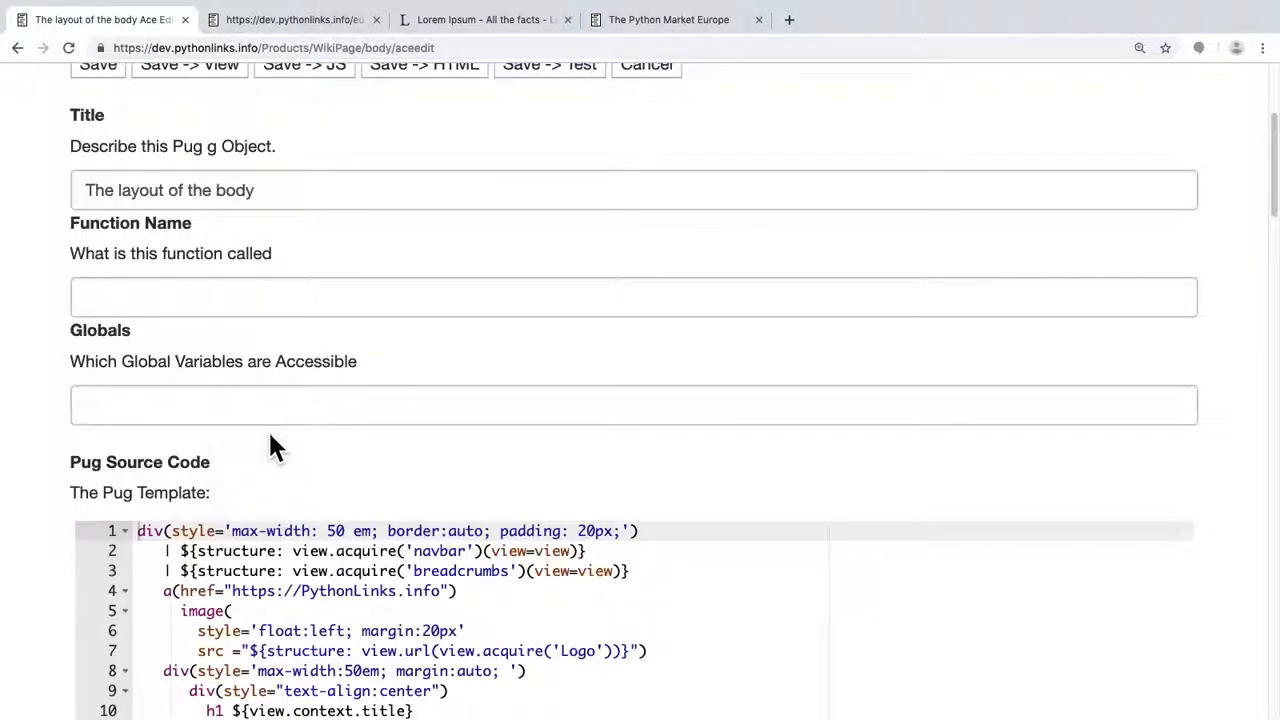
{"action": "scroll", "coordinate": [268, 440], "scroll_direction": "down", "scroll_amount": 10}
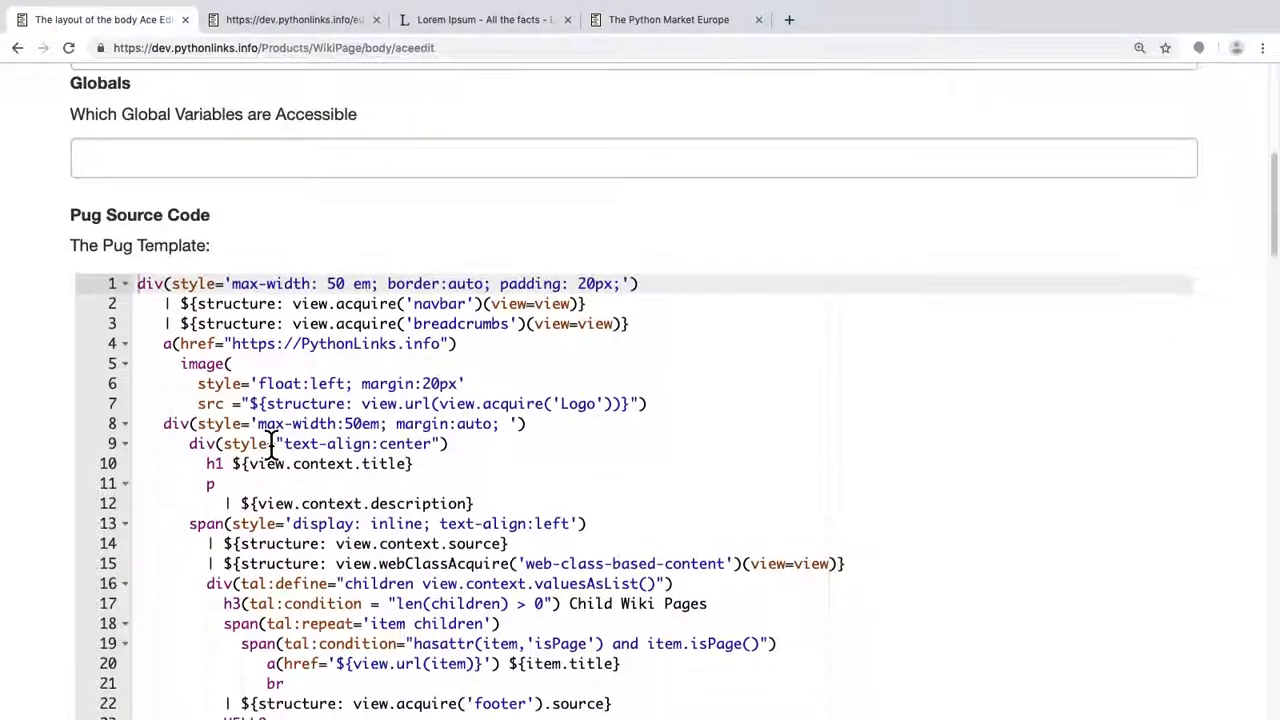
{"action": "scroll", "coordinate": [470, 423], "scroll_direction": "down", "scroll_amount": 10}
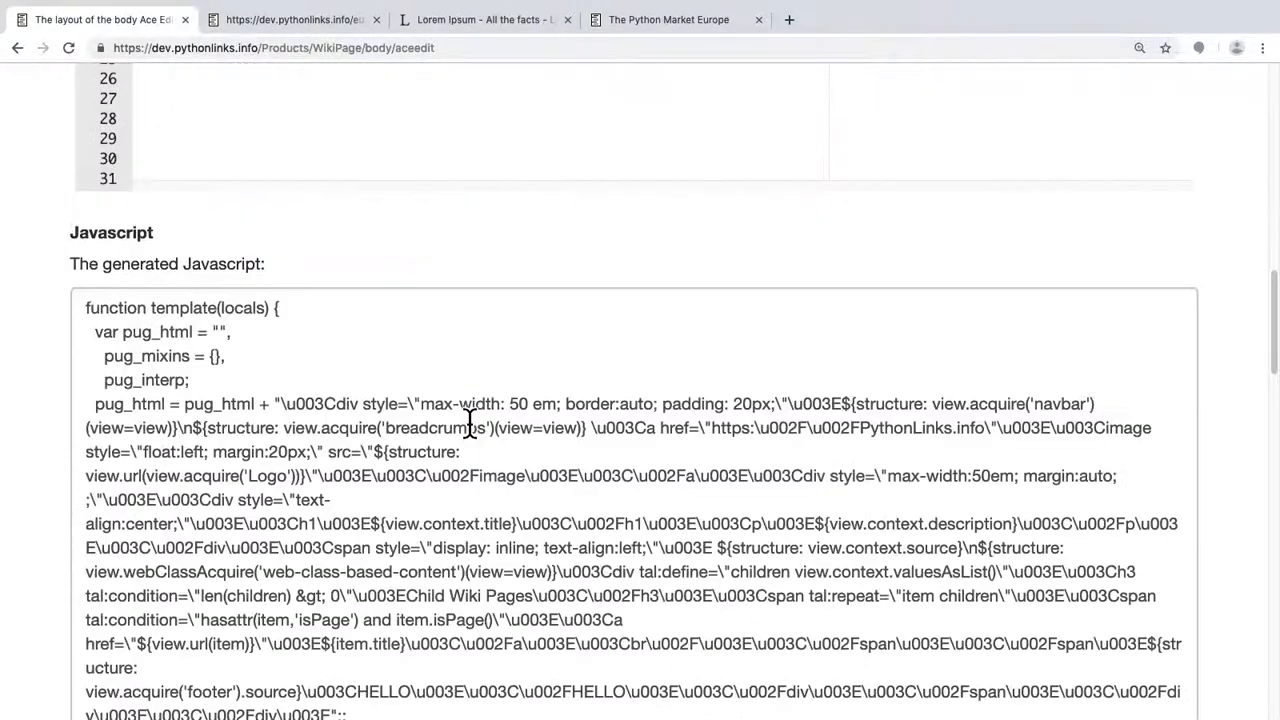
{"action": "scroll", "coordinate": [470, 423], "scroll_direction": "up", "scroll_amount": 15}
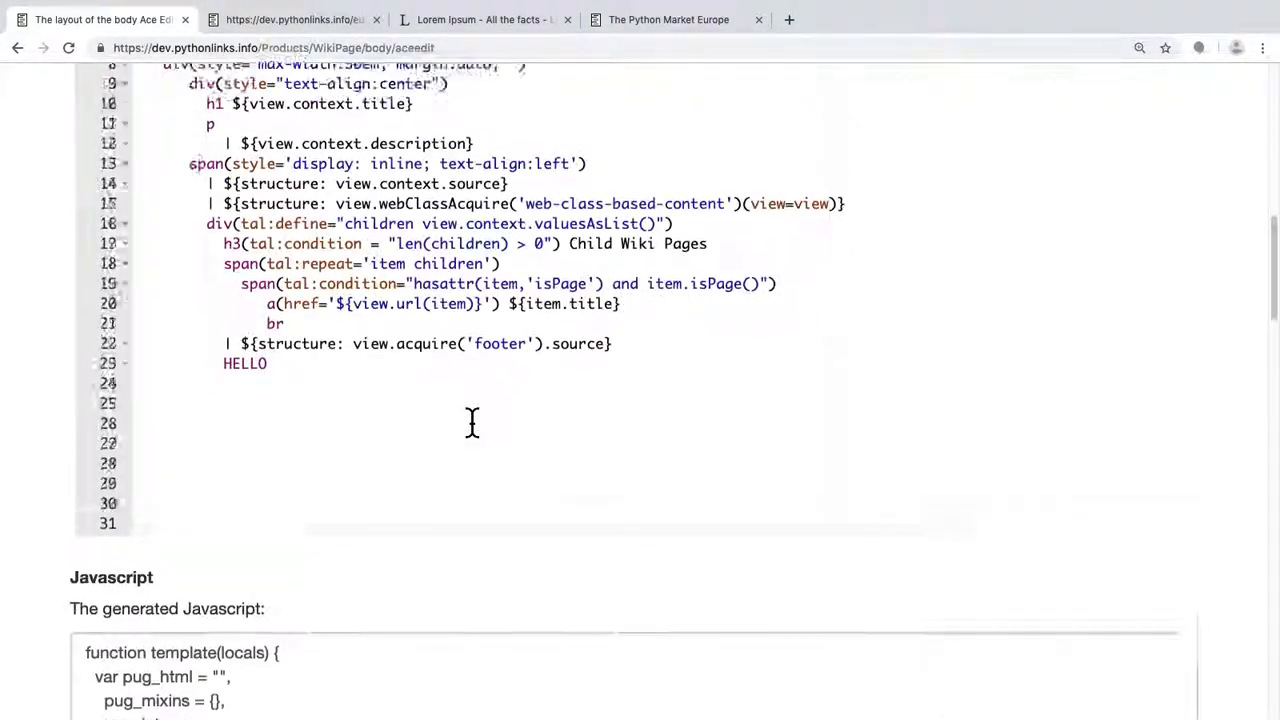
{"action": "scroll", "coordinate": [472, 420], "scroll_direction": "up", "scroll_amount": 2}
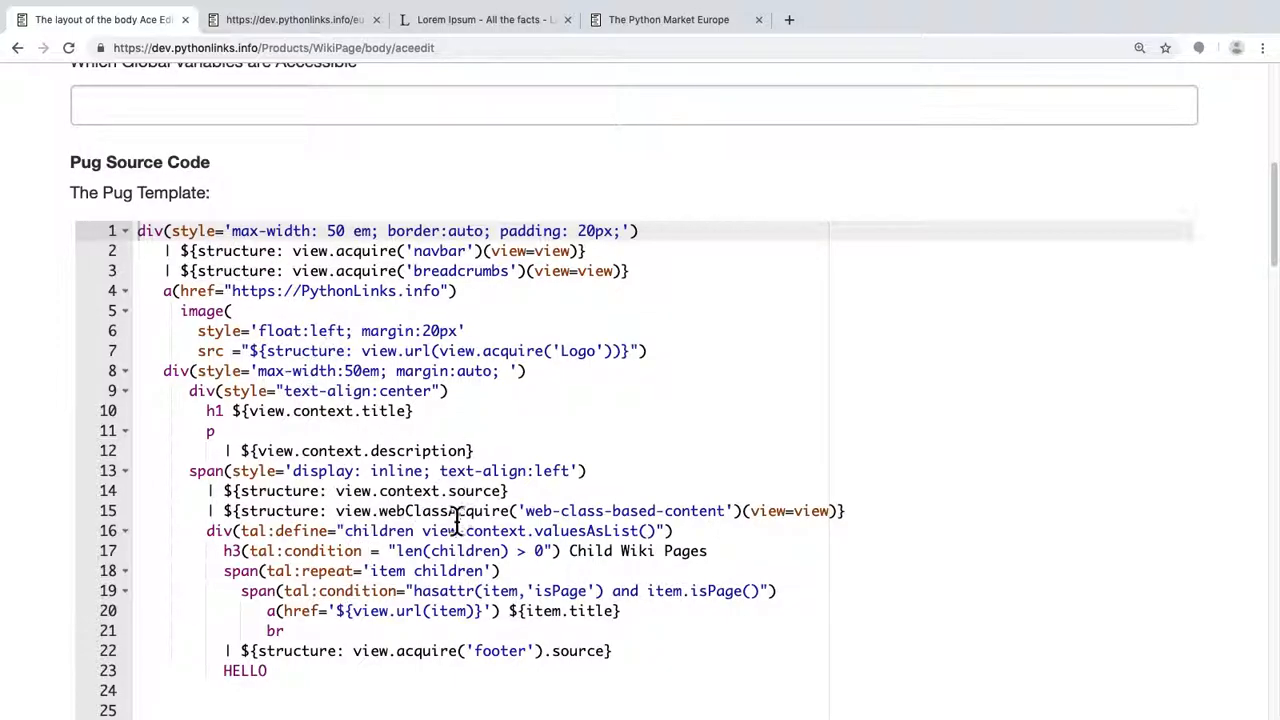
{"action": "scroll", "coordinate": [390, 540], "scroll_direction": "down", "scroll_amount": 2}
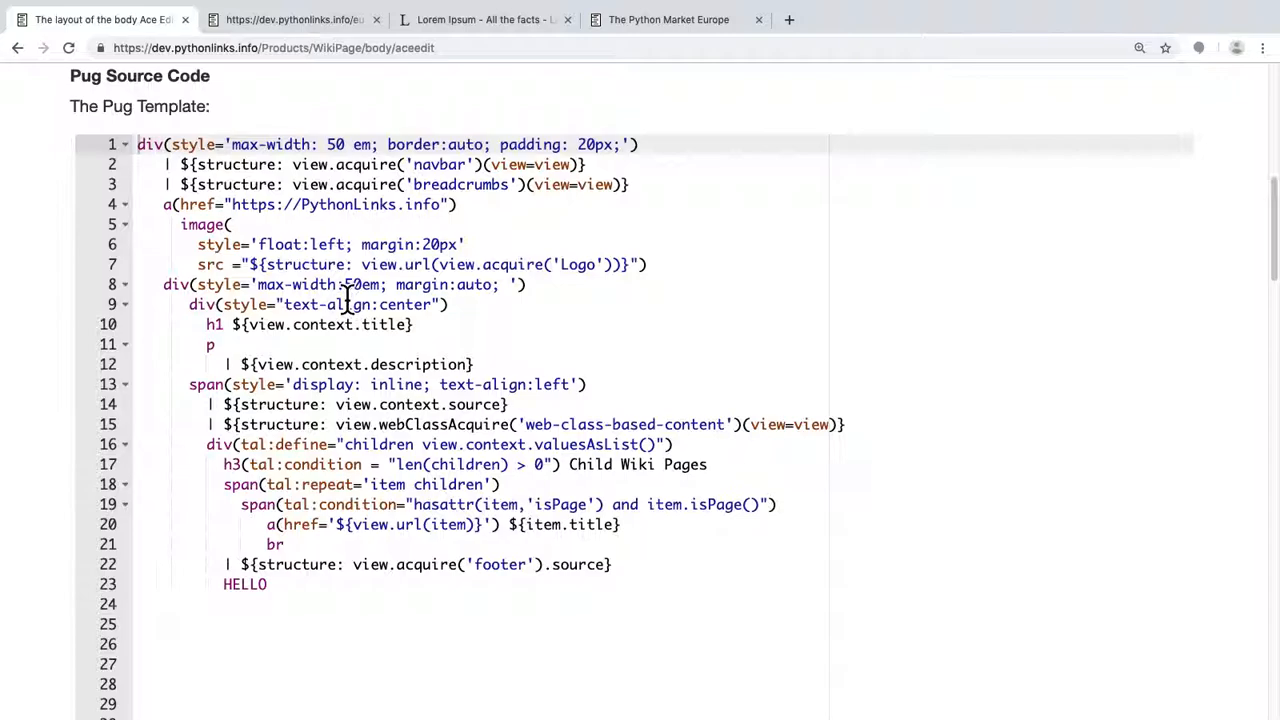
{"action": "scroll", "coordinate": [343, 300], "scroll_direction": "up", "scroll_amount": 10}
{"action": "scroll", "coordinate": [347, 300], "scroll_direction": "up", "scroll_amount": 2}
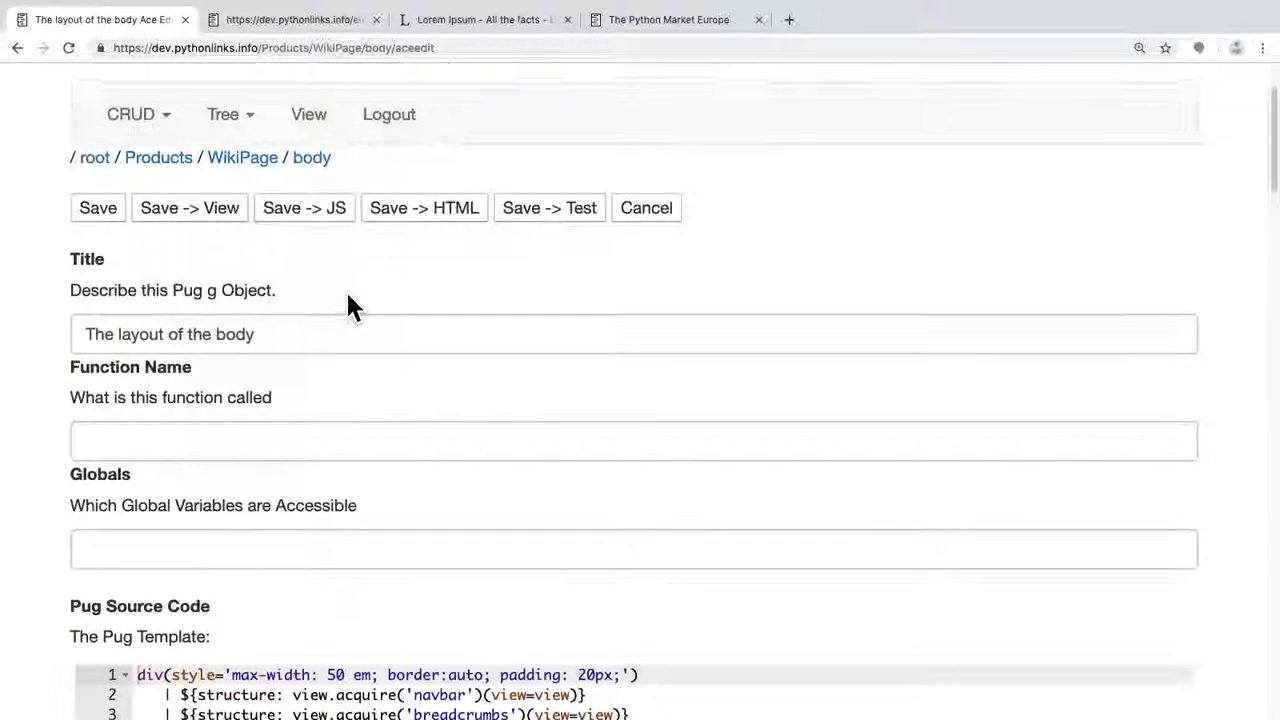
{"action": "left_click", "coordinate": [276, 232]}
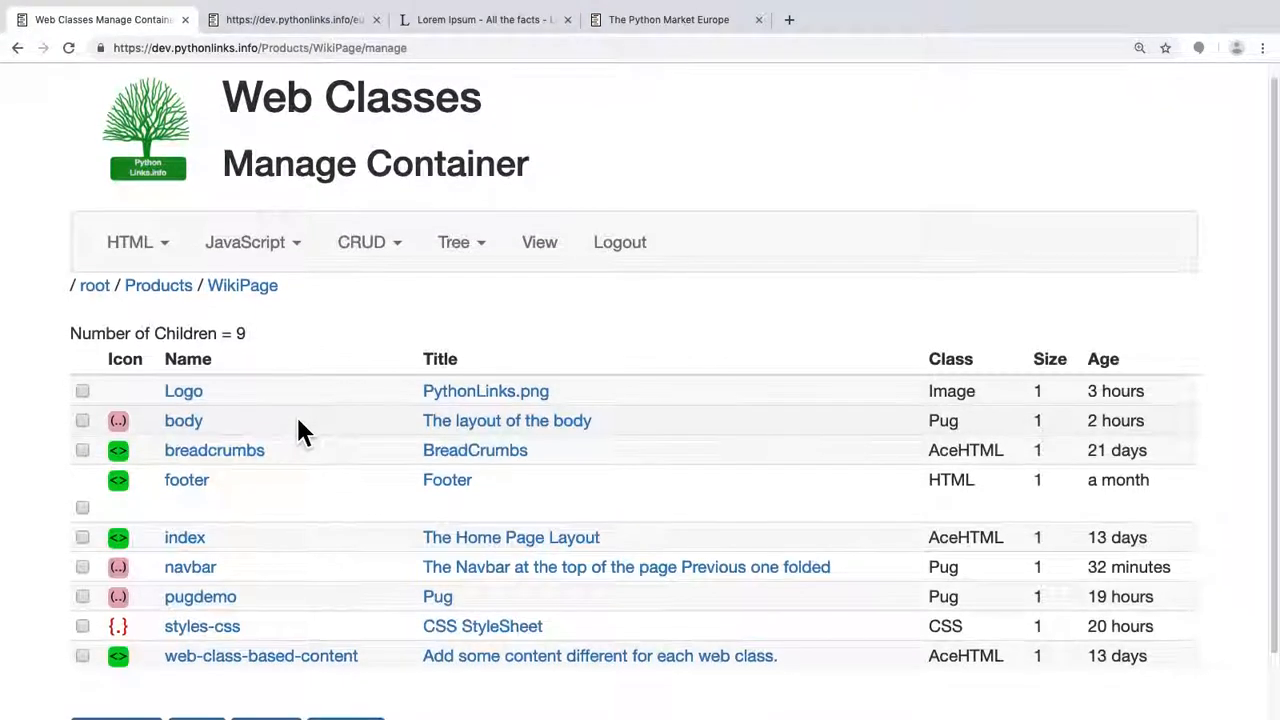
View WikiPage's Logo image and the source of its breadcrumbs object, returning to the container after each
{"action": "scroll", "coordinate": [295, 412], "scroll_direction": "down", "scroll_amount": 1}
{"action": "left_click", "coordinate": [186, 370]}
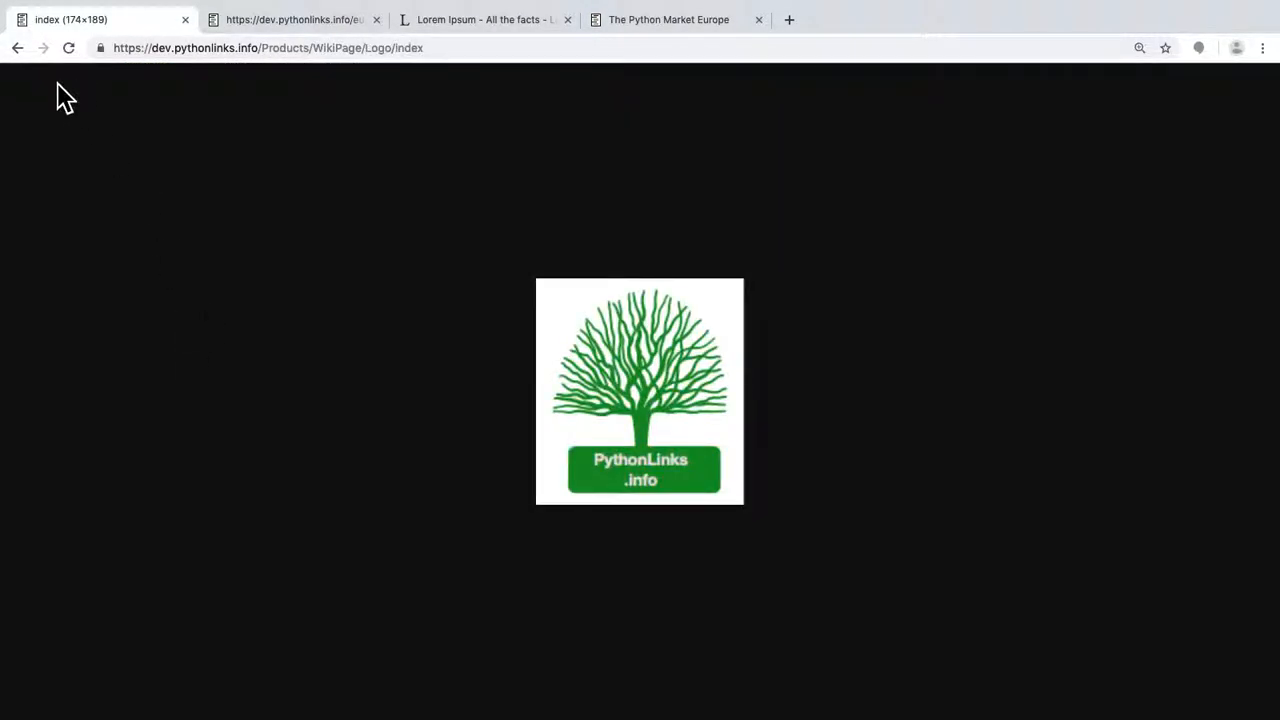
{"action": "left_click", "coordinate": [17, 47]}
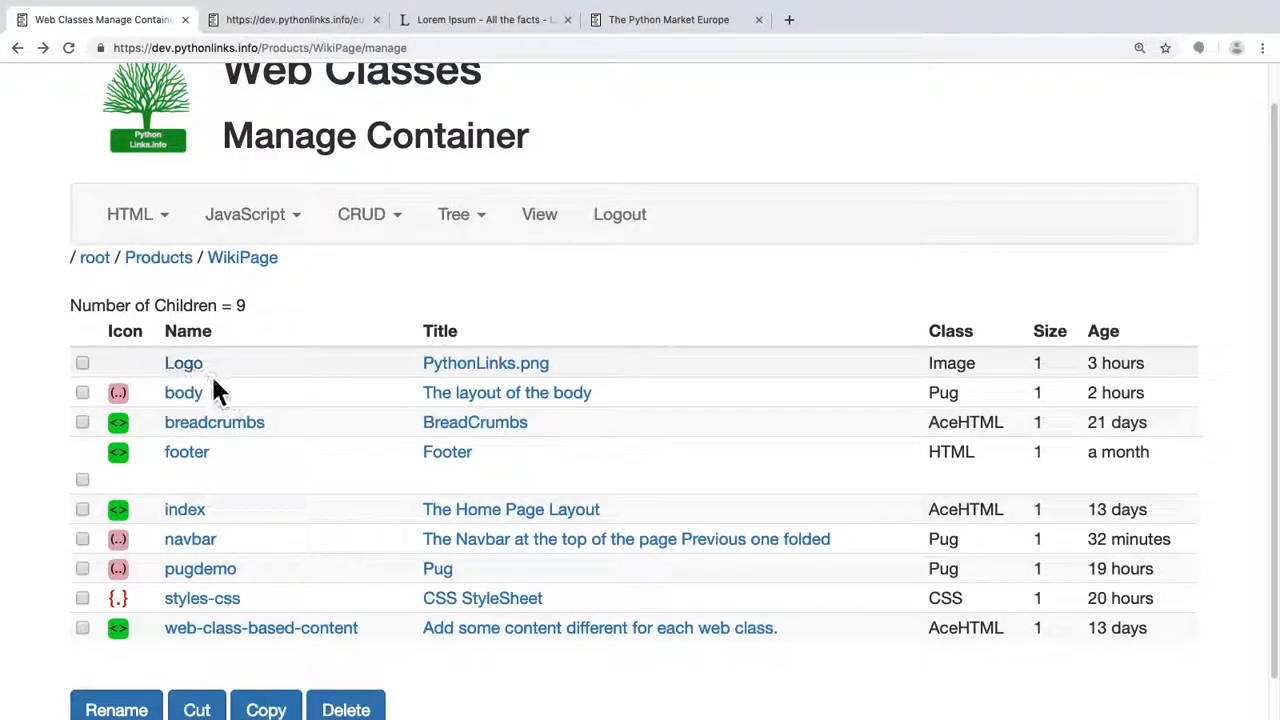
{"action": "left_click", "coordinate": [240, 430]}
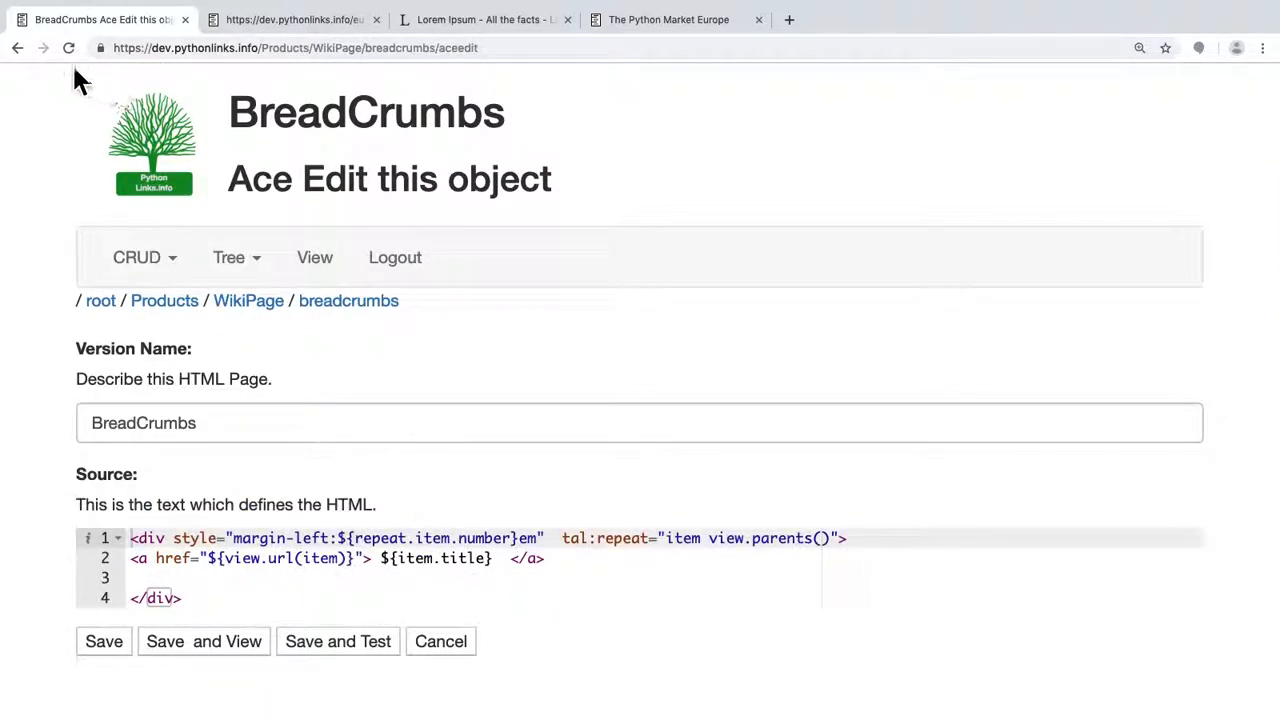
{"action": "left_click", "coordinate": [17, 47]}
{"action": "scroll", "coordinate": [130, 340], "scroll_direction": "down", "scroll_amount": 1}
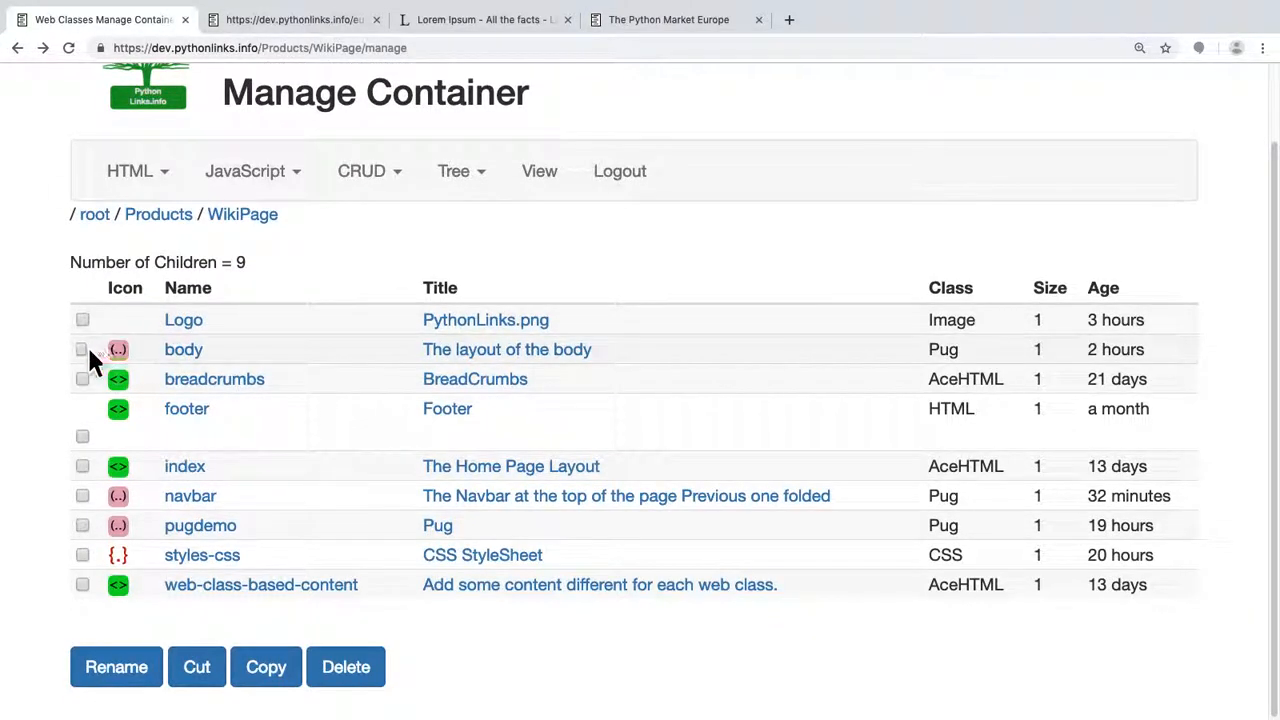
Open WikiPage's navbar object, examine its Pug template and generated code, and return to the container
{"action": "left_click", "coordinate": [197, 508]}
{"action": "scroll", "coordinate": [243, 500], "scroll_direction": "down", "scroll_amount": 5}
{"action": "scroll", "coordinate": [245, 496], "scroll_direction": "down", "scroll_amount": 10}
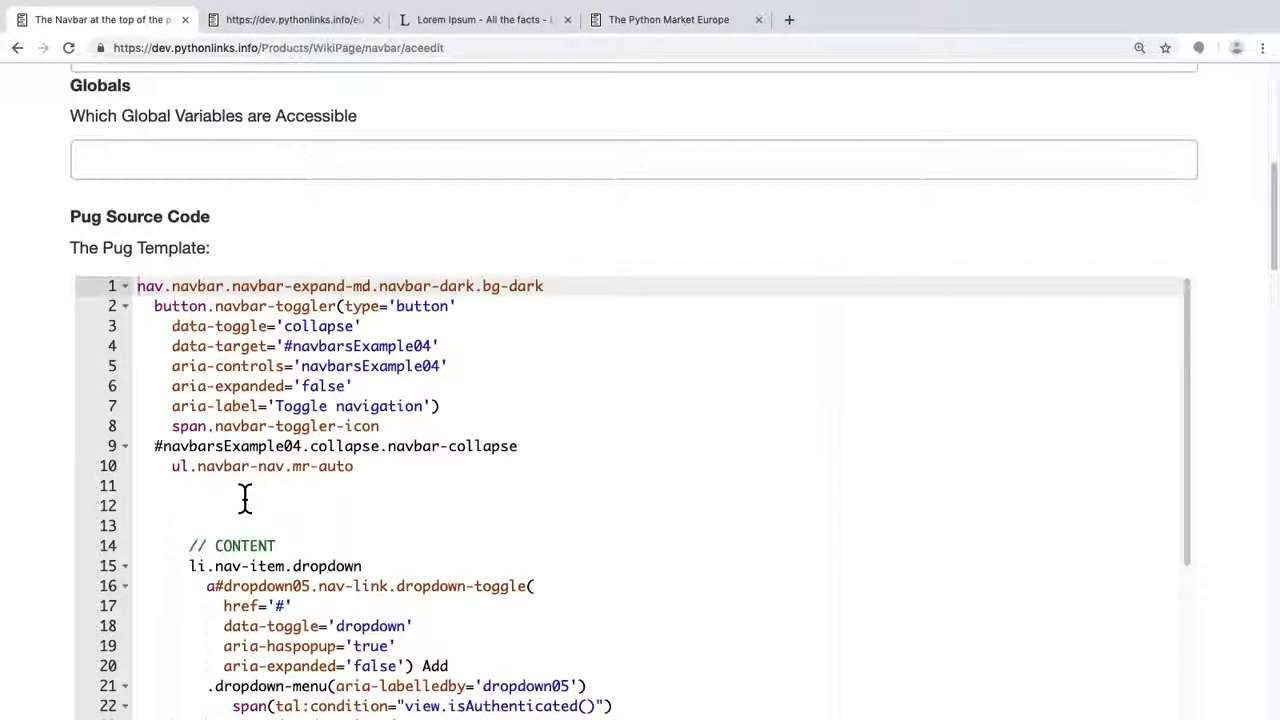
{"action": "scroll", "coordinate": [285, 420], "scroll_direction": "down", "scroll_amount": 13}
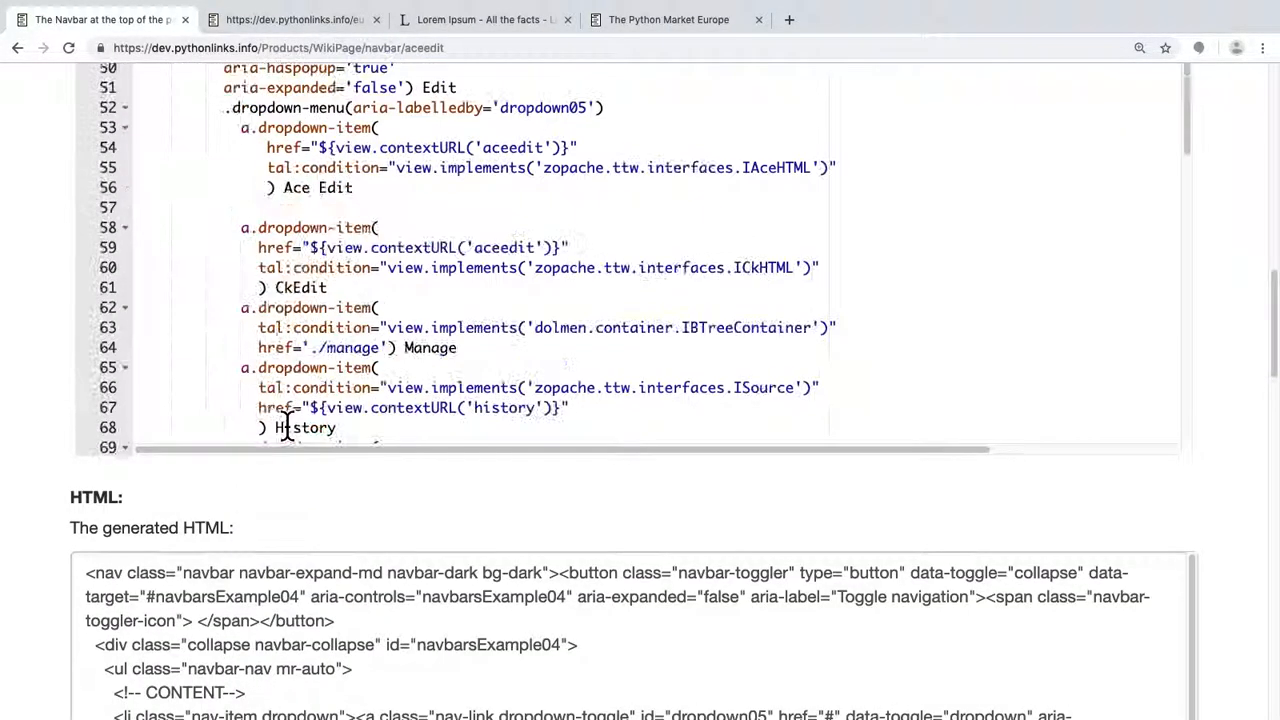
{"action": "left_click", "coordinate": [17, 48]}
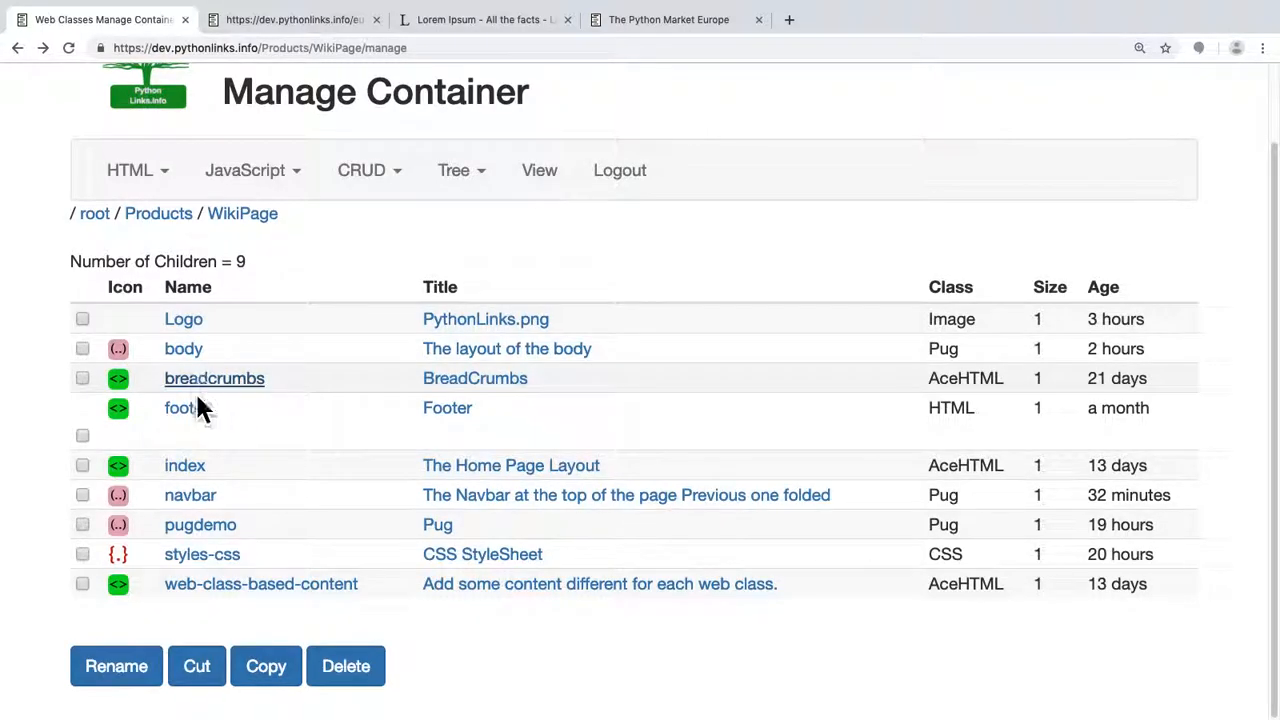
View the styles-css object's editor and the root container's management view, ending back in the WikiPage container
{"action": "left_click", "coordinate": [222, 556]}
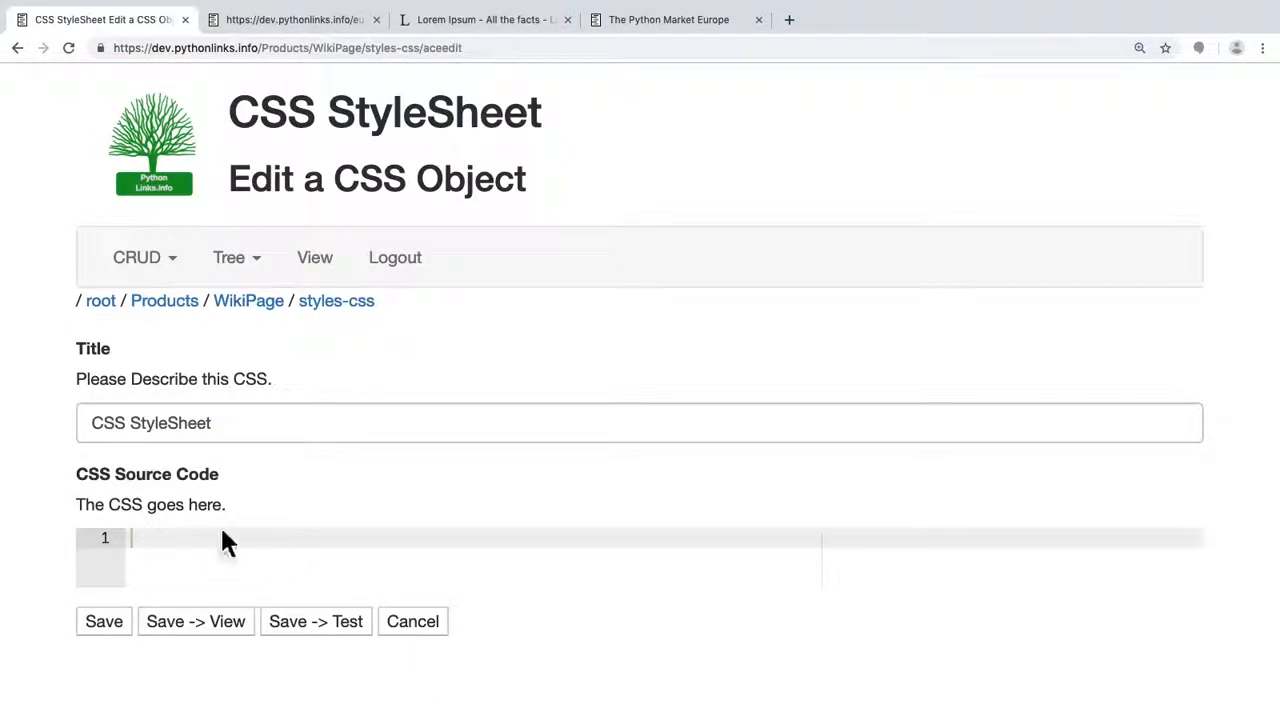
{"action": "left_click", "coordinate": [20, 47]}
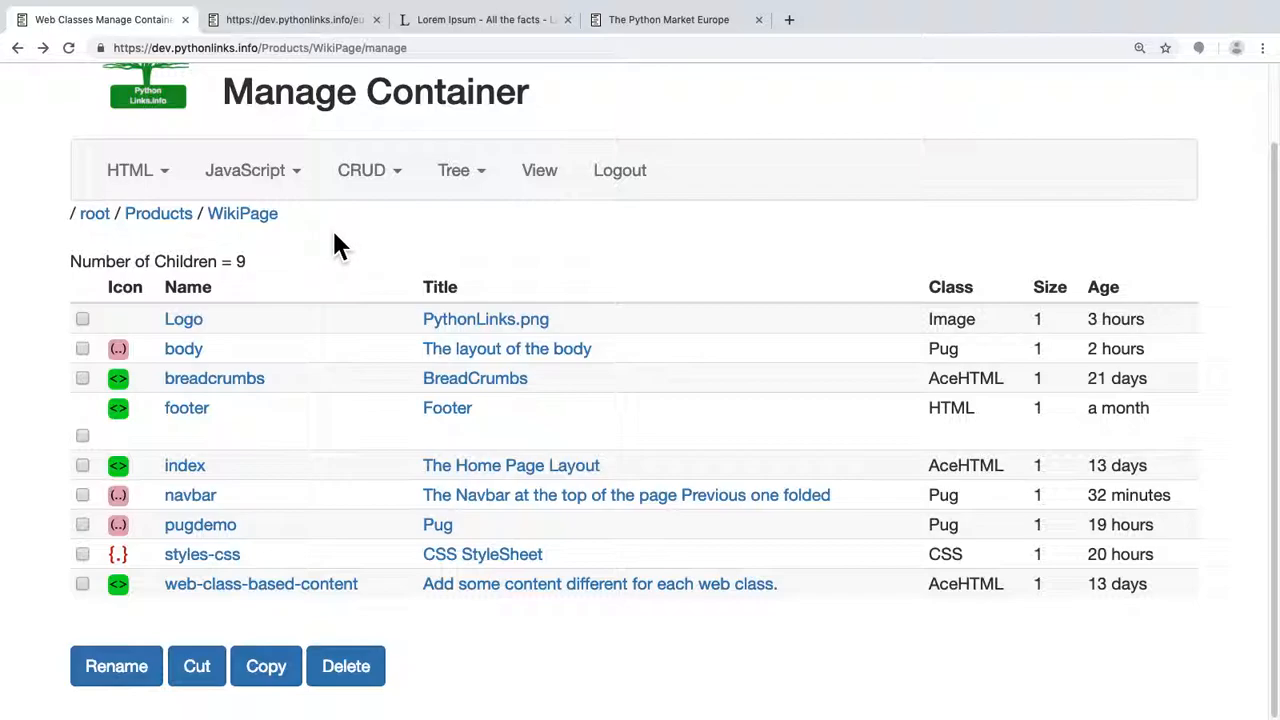
{"action": "left_click", "coordinate": [112, 224]}
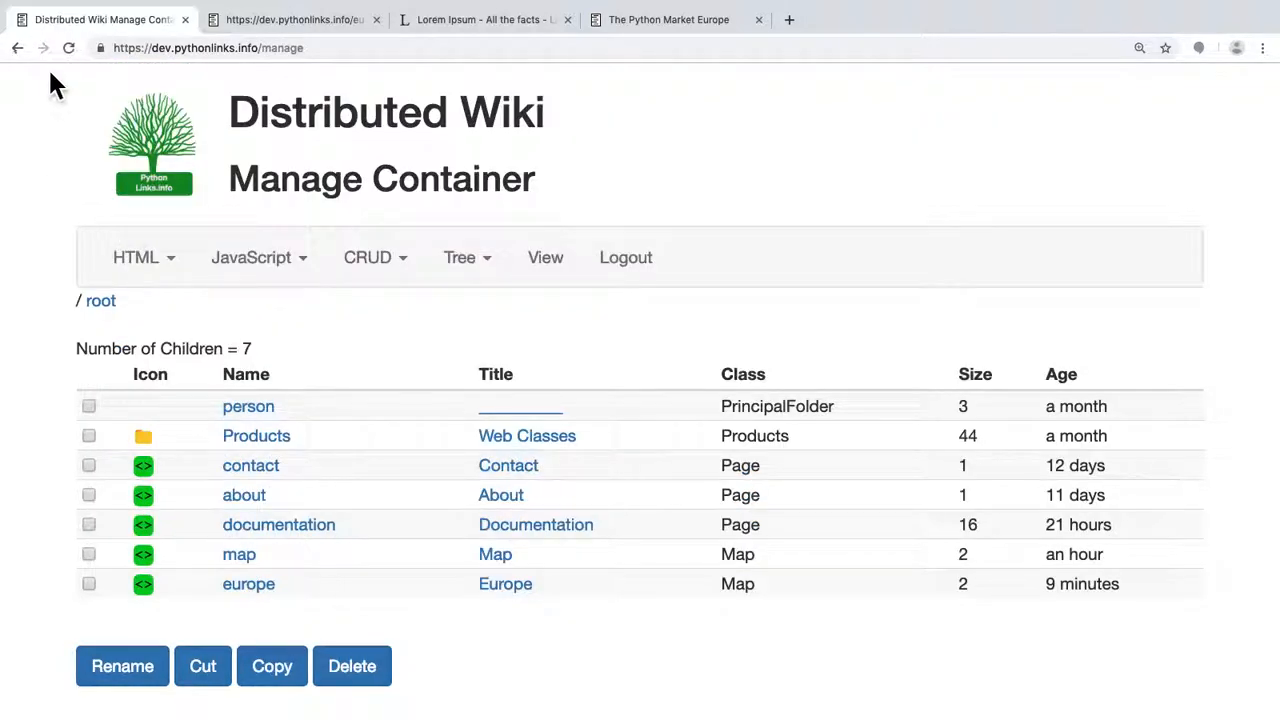
{"action": "left_click", "coordinate": [17, 48]}
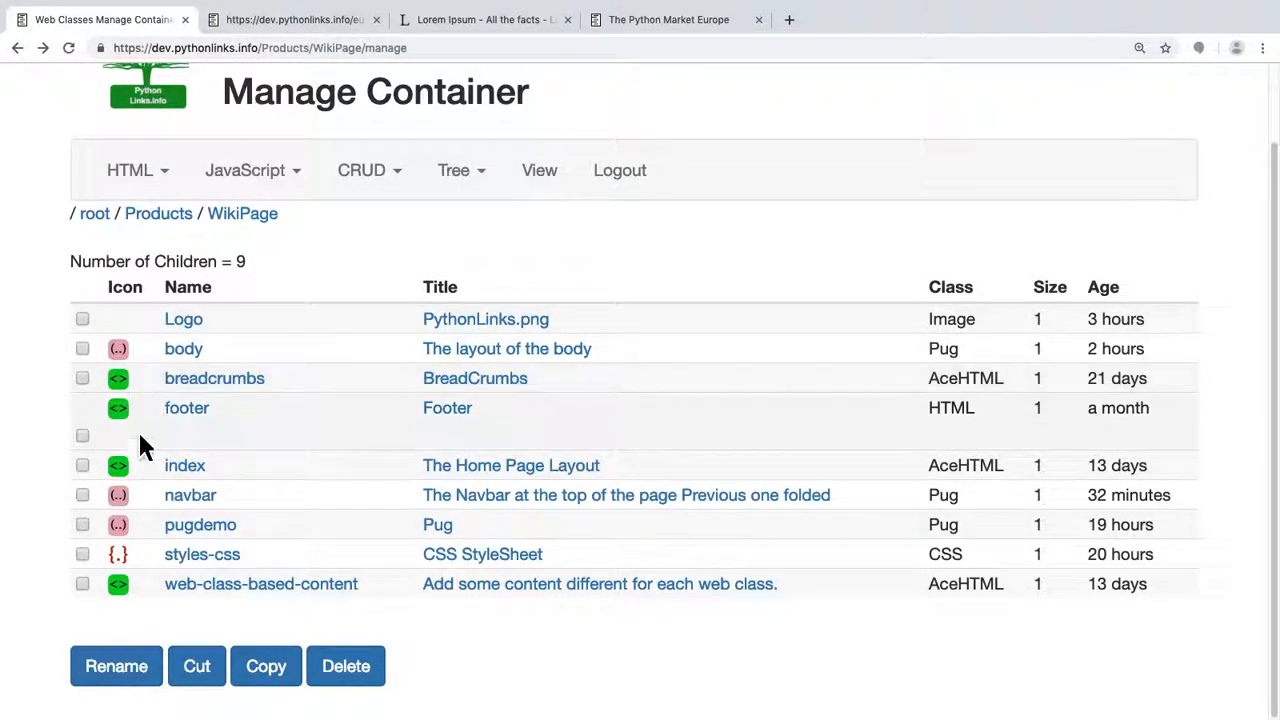
Delete the pugdemo object from the WikiPage container
{"action": "left_click", "coordinate": [82, 524]}
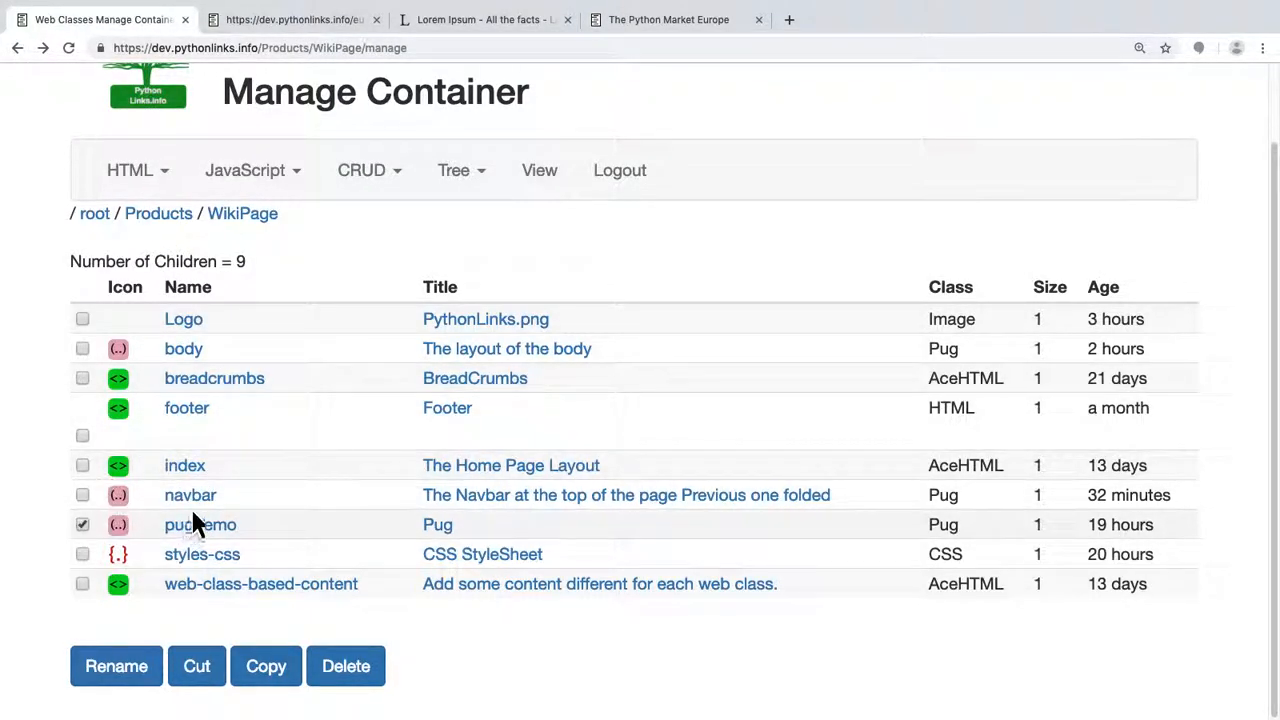
{"action": "left_click", "coordinate": [358, 684]}
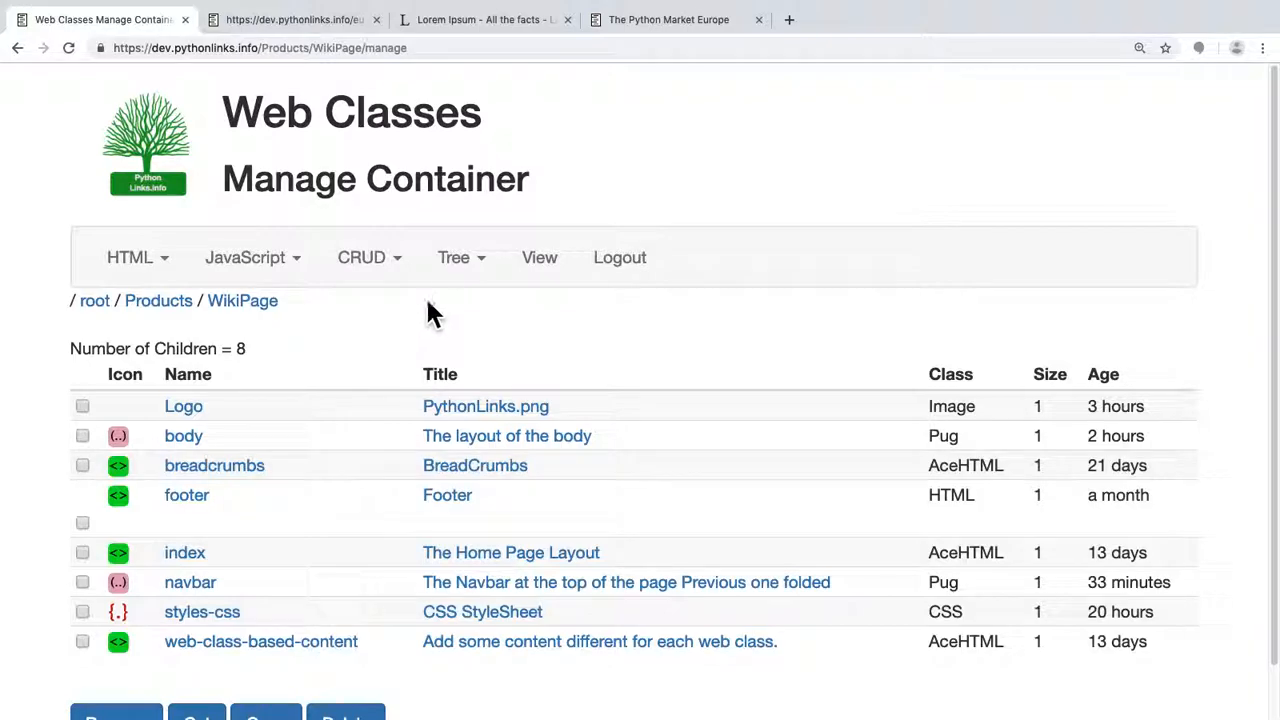
Reverse the "Deleted pugdemo" transaction from the Transactions list, and reload WikiPage's management view
{"action": "left_click", "coordinate": [480, 282]}
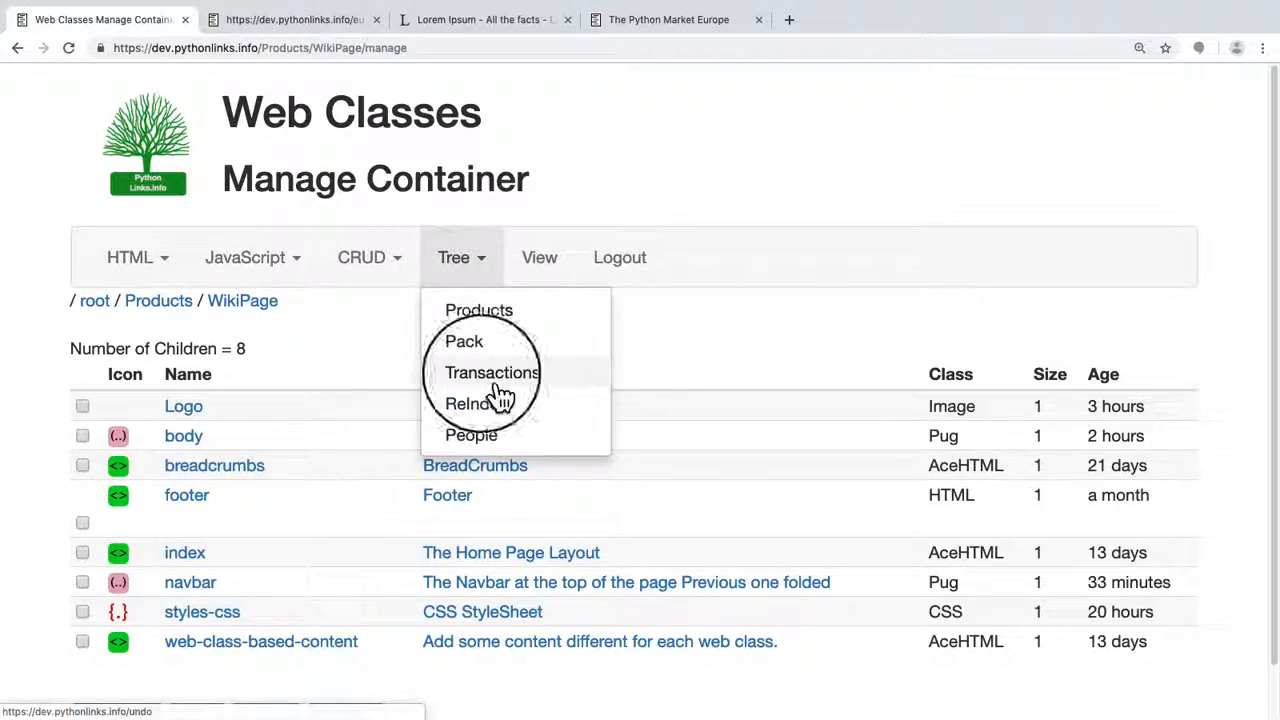
{"action": "left_click", "coordinate": [488, 374]}
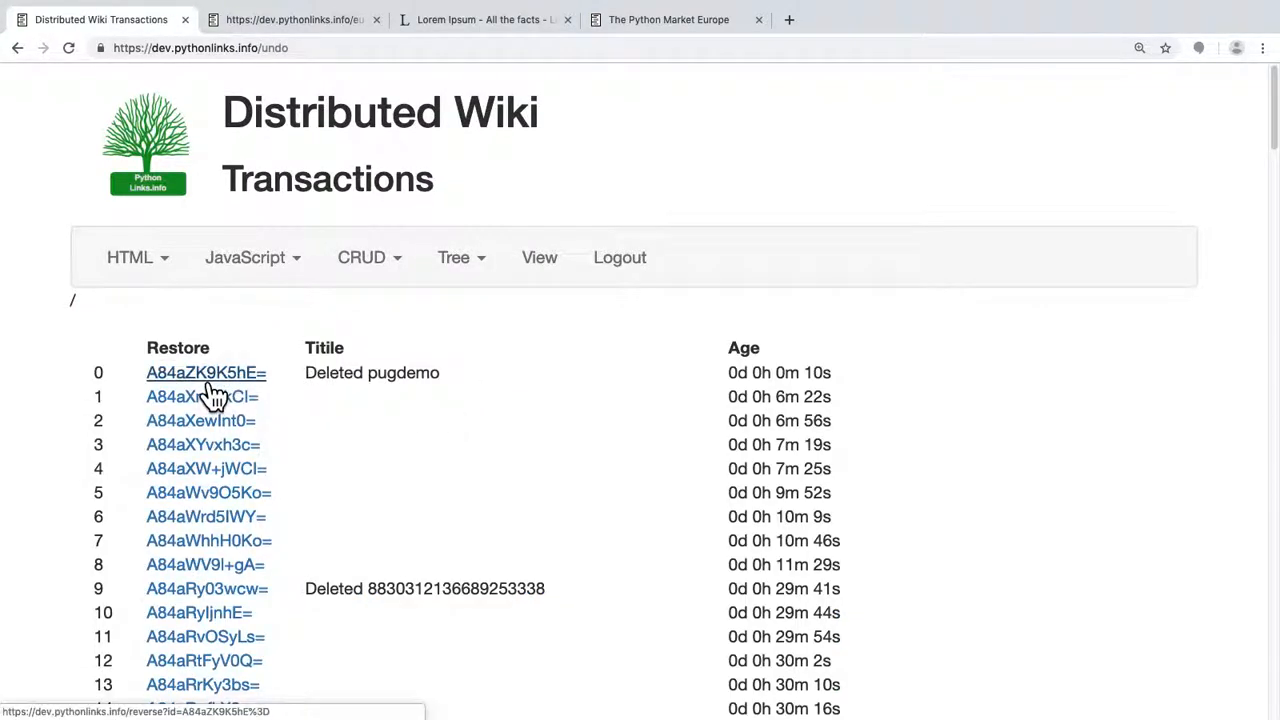
{"action": "left_click", "coordinate": [255, 380]}
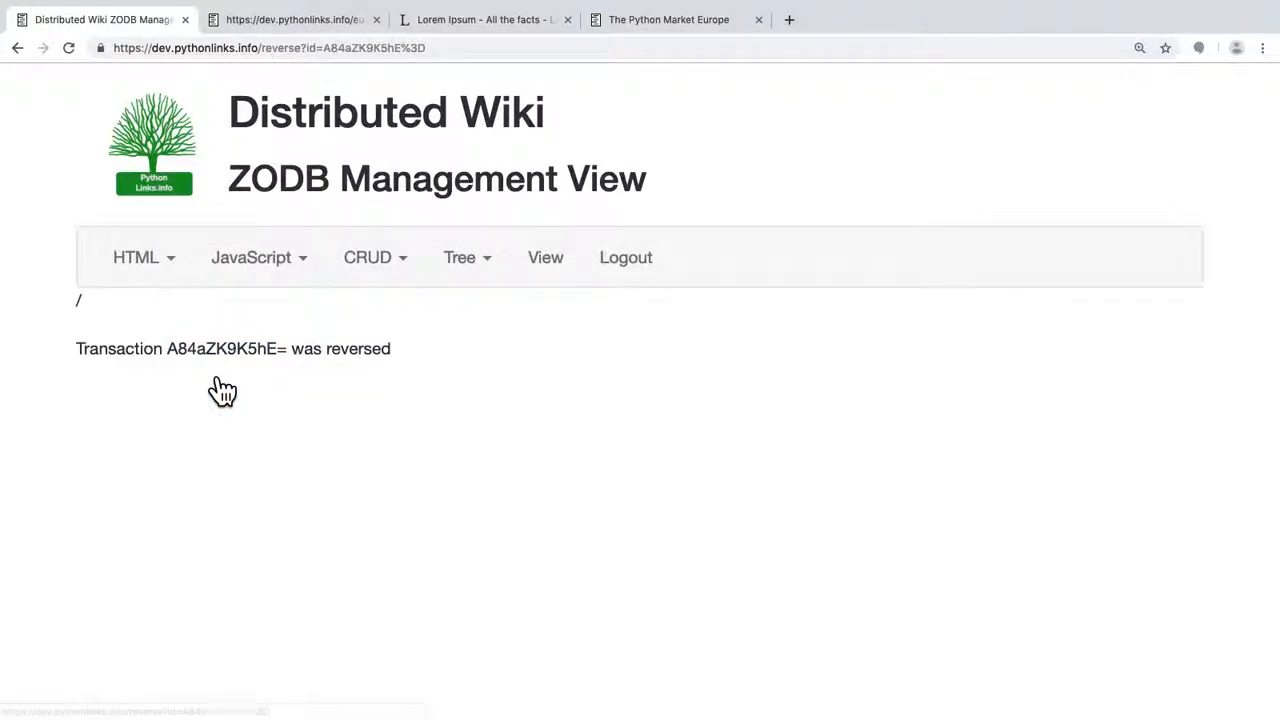
{"action": "left_click", "coordinate": [19, 50]}
{"action": "left_click", "coordinate": [19, 50]}
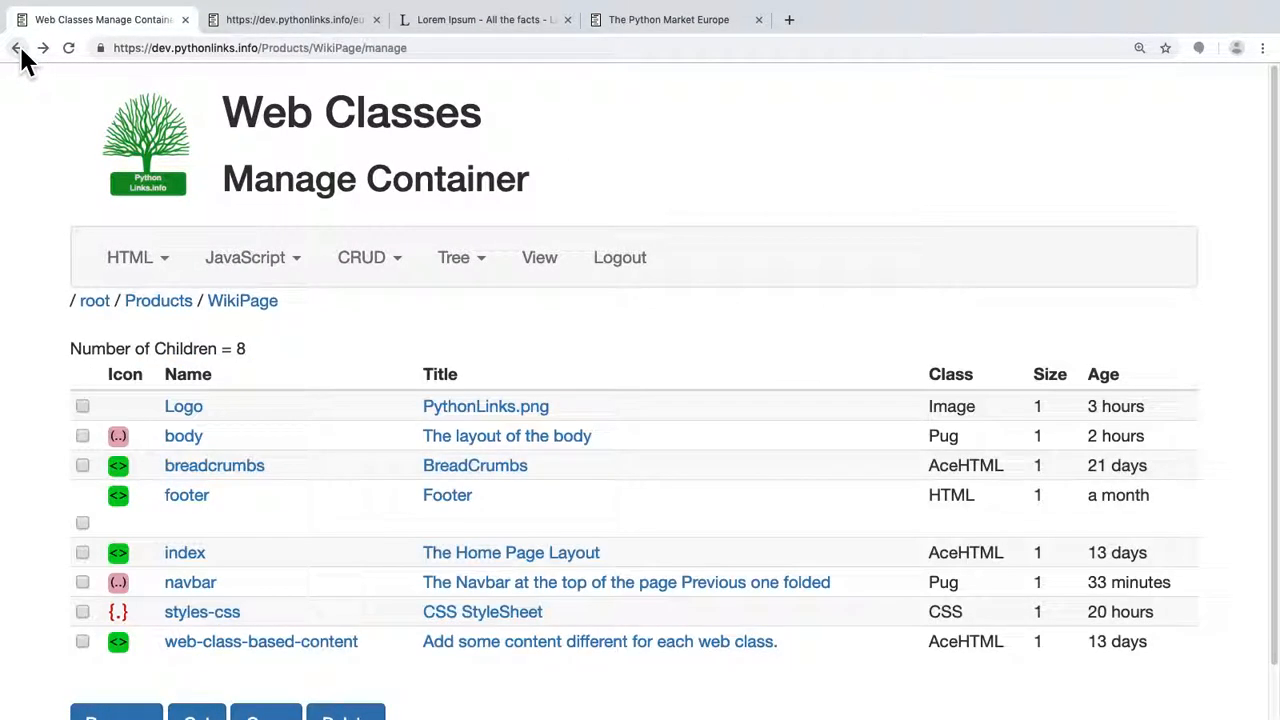
{"action": "left_click", "coordinate": [256, 308]}
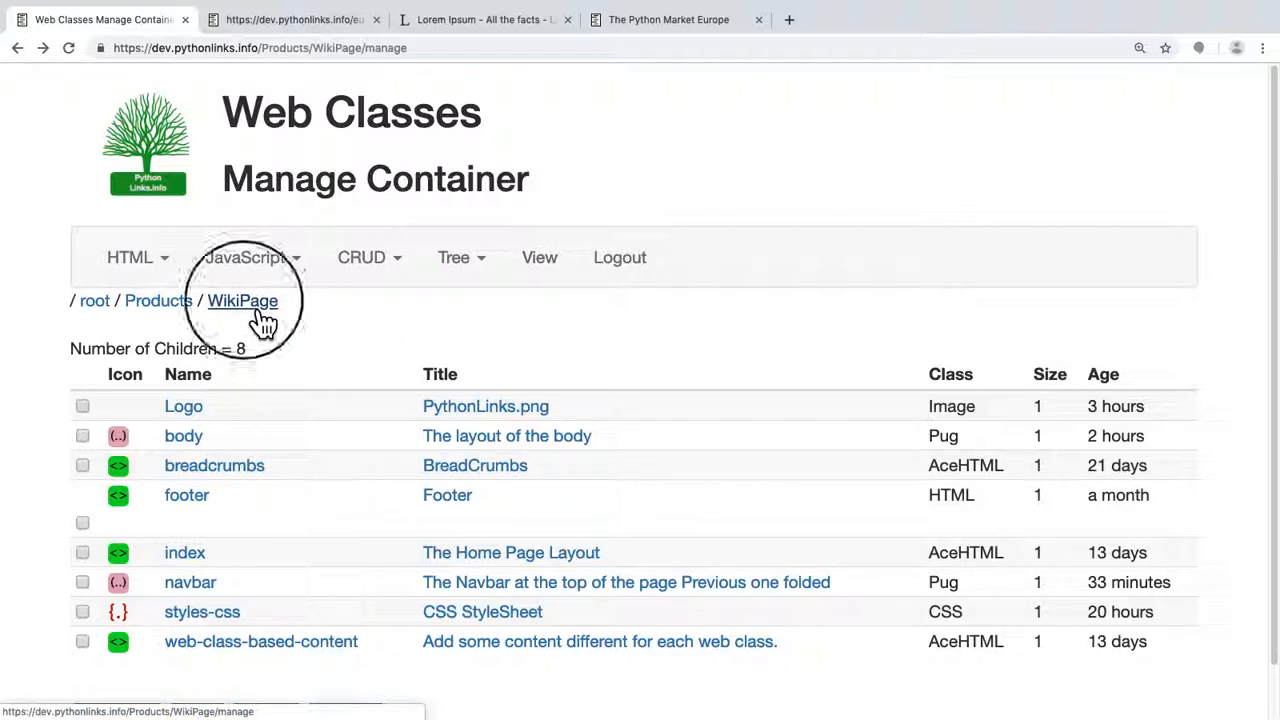
Delete the restored pugdemo object from WikiPage again
{"action": "left_click", "coordinate": [82, 611]}
{"action": "scroll", "coordinate": [263, 614], "scroll_direction": "down", "scroll_amount": 2}
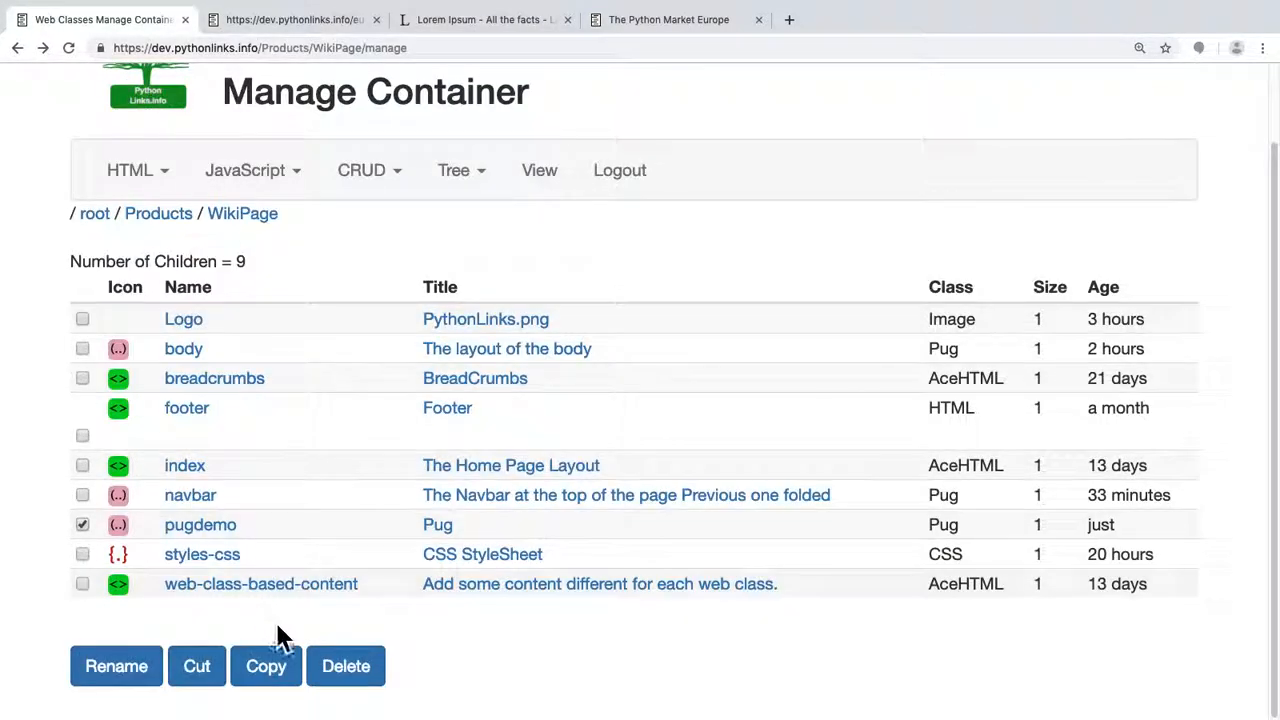
{"action": "left_click", "coordinate": [360, 680]}
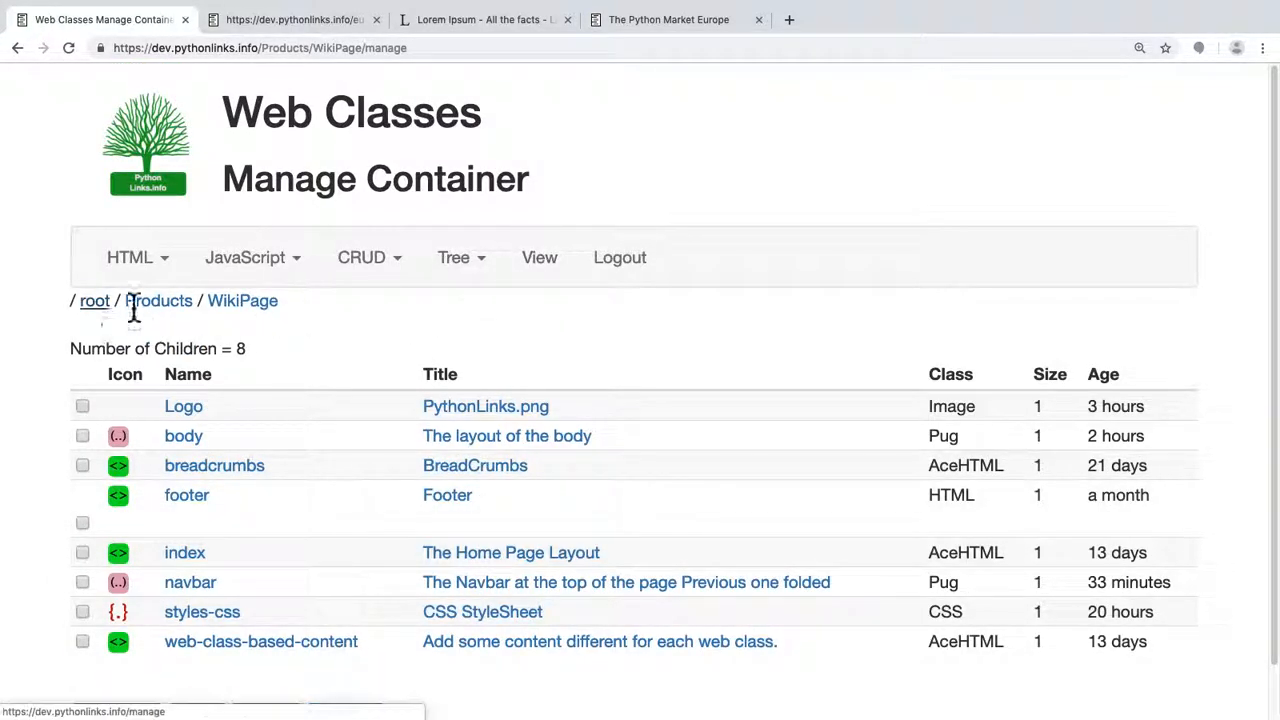
Open the People container and examine the permissions granted to the registered user
{"action": "left_click", "coordinate": [481, 276]}
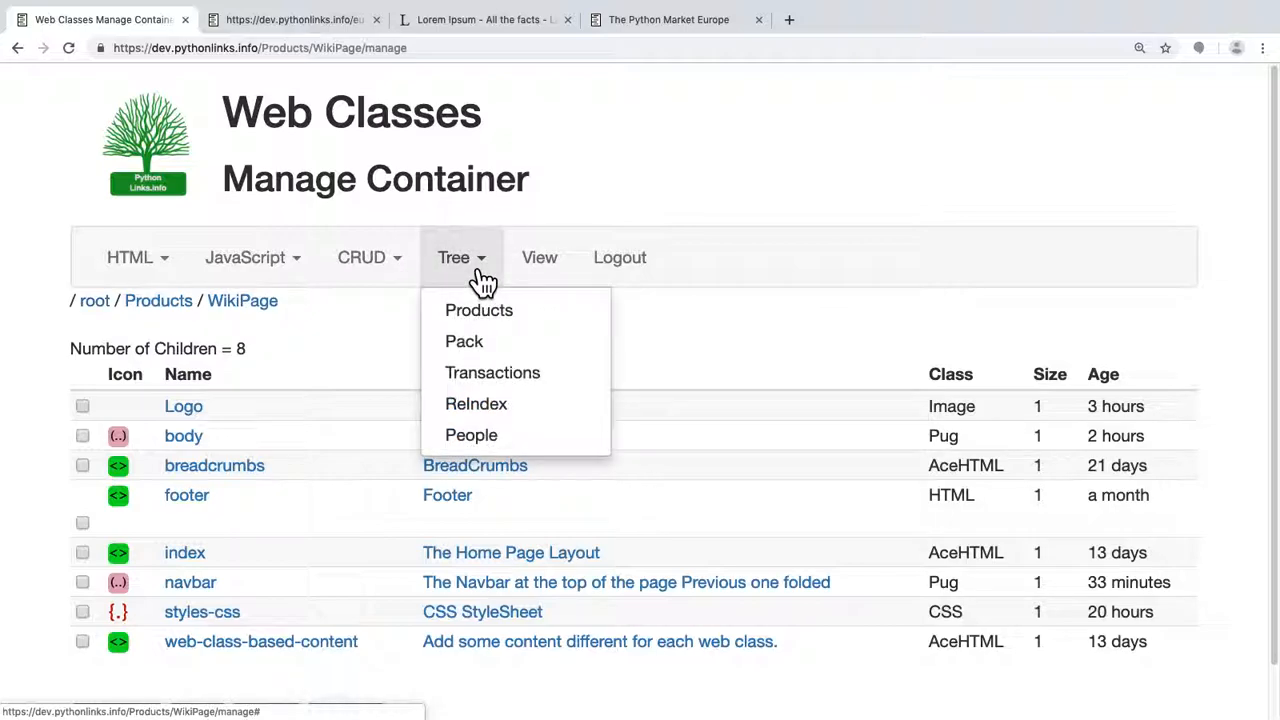
{"action": "left_click", "coordinate": [484, 448]}
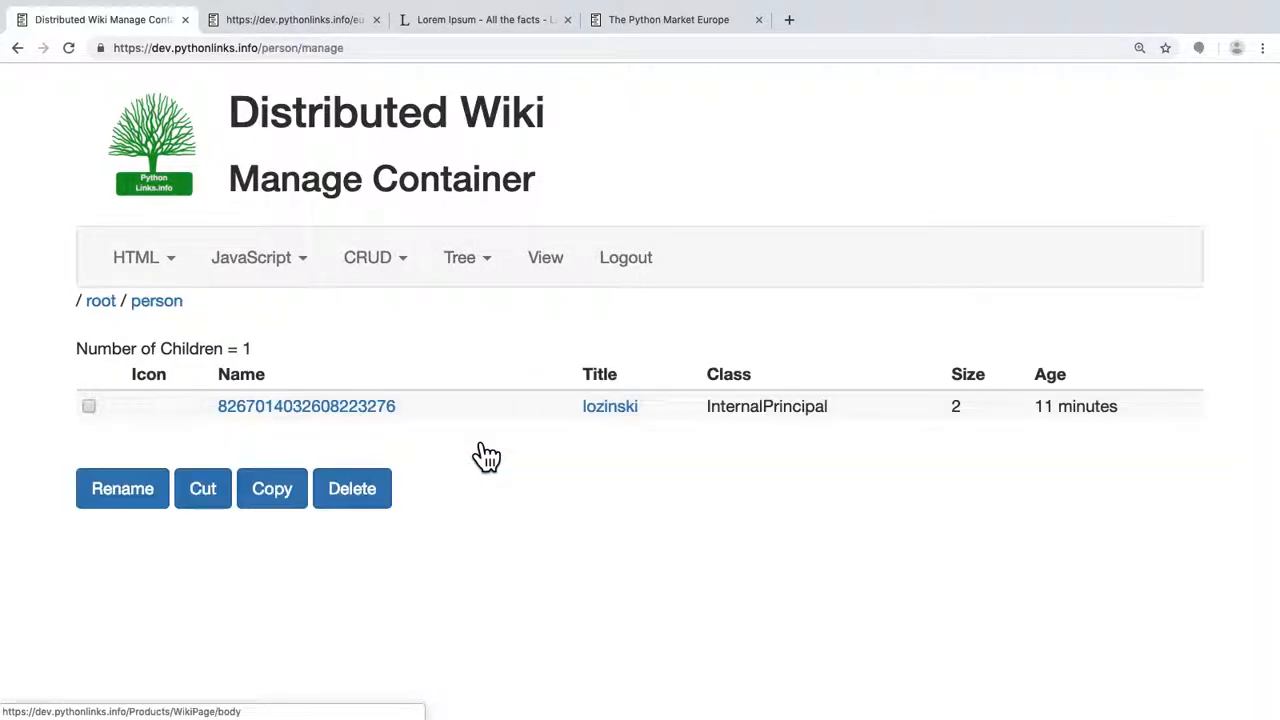
{"action": "left_click", "coordinate": [325, 408]}
{"action": "scroll", "coordinate": [313, 423], "scroll_direction": "down", "scroll_amount": 1}
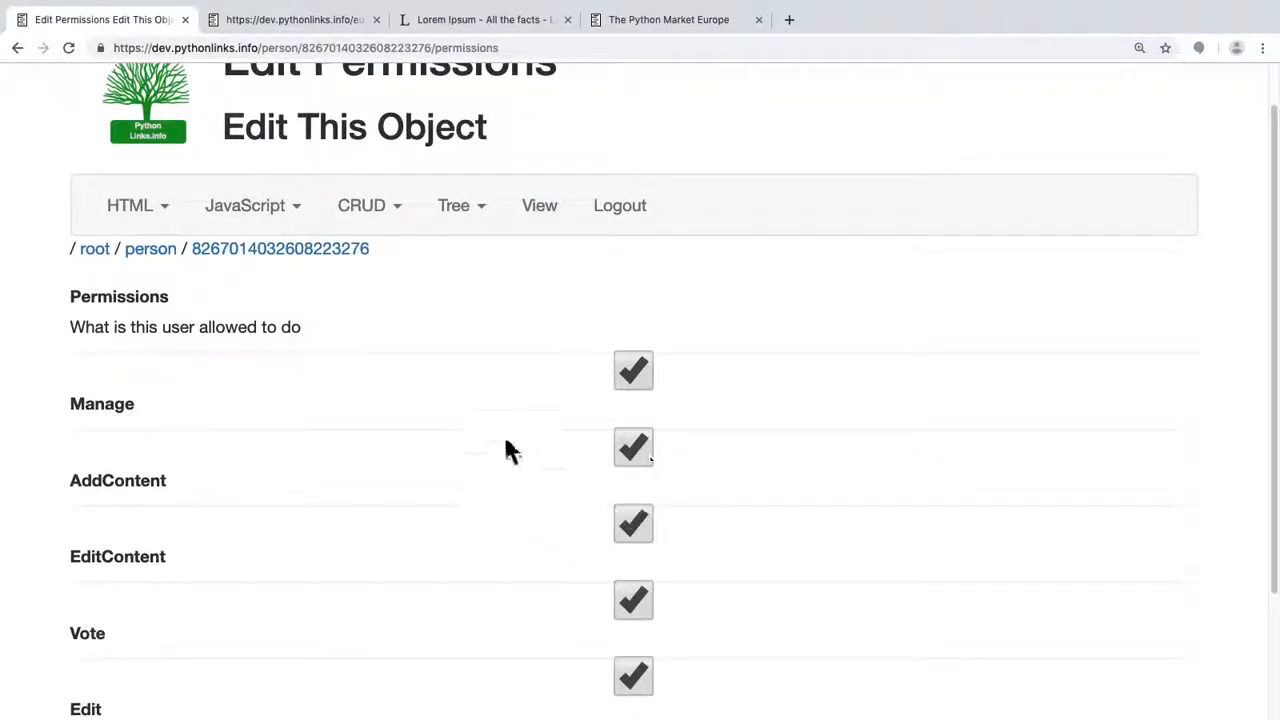
Leave the user's permissions unedited, go to the root container and view its public wiki page
{"action": "left_click", "coordinate": [16, 48]}
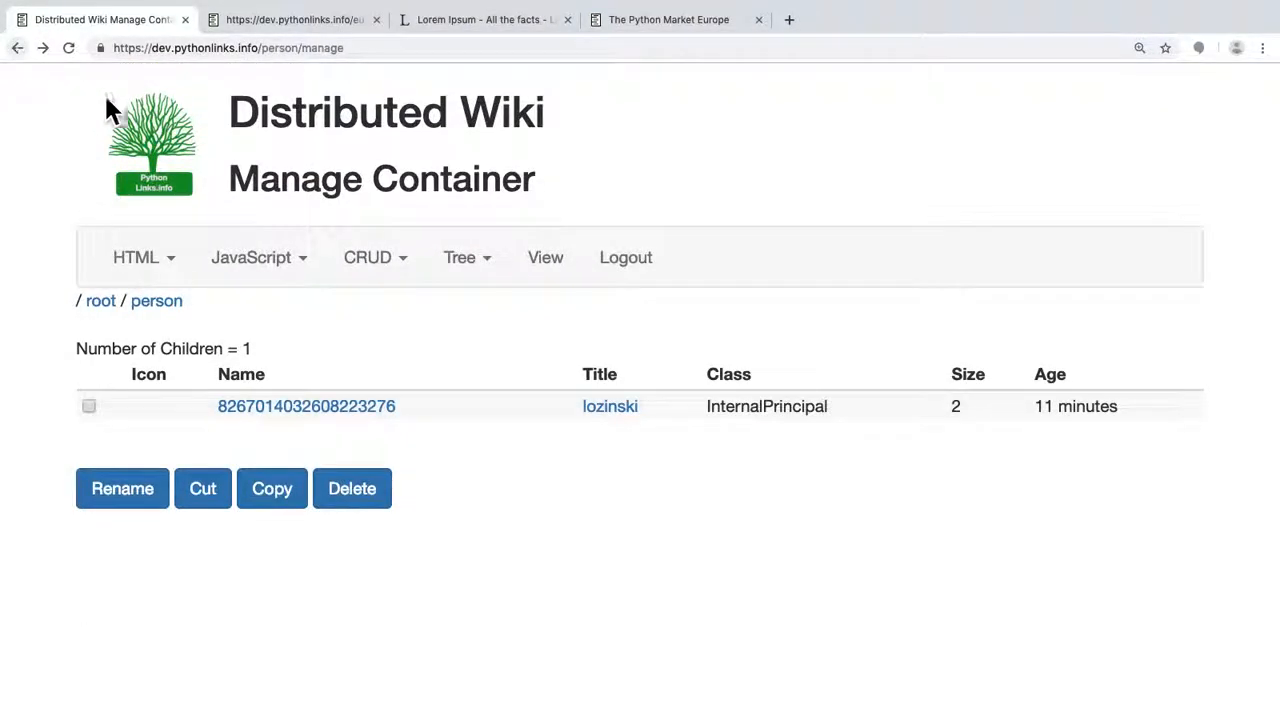
{"action": "left_click", "coordinate": [106, 320]}
{"action": "left_click", "coordinate": [563, 283]}
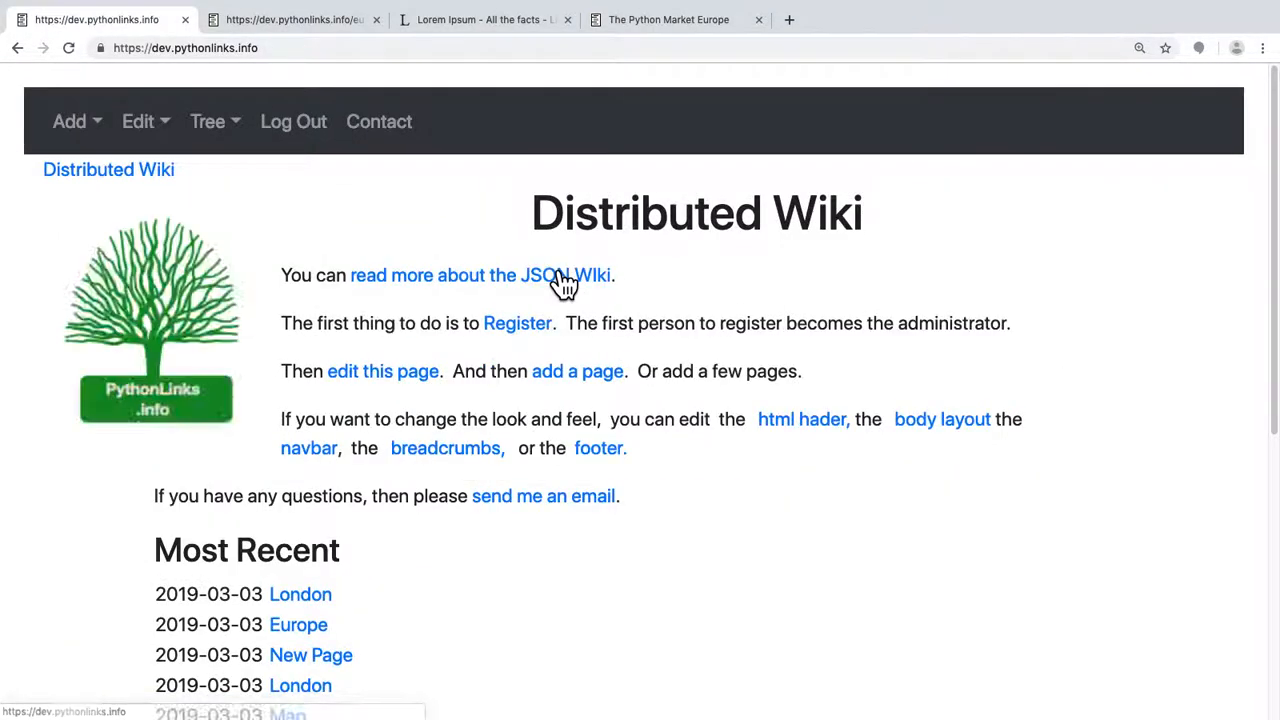
Follow the wiki's logo to the PythonLinks.info site and view its Contact Information page down to the contact details beside the QR code
{"action": "scroll", "coordinate": [326, 317], "scroll_direction": "down", "scroll_amount": 2}
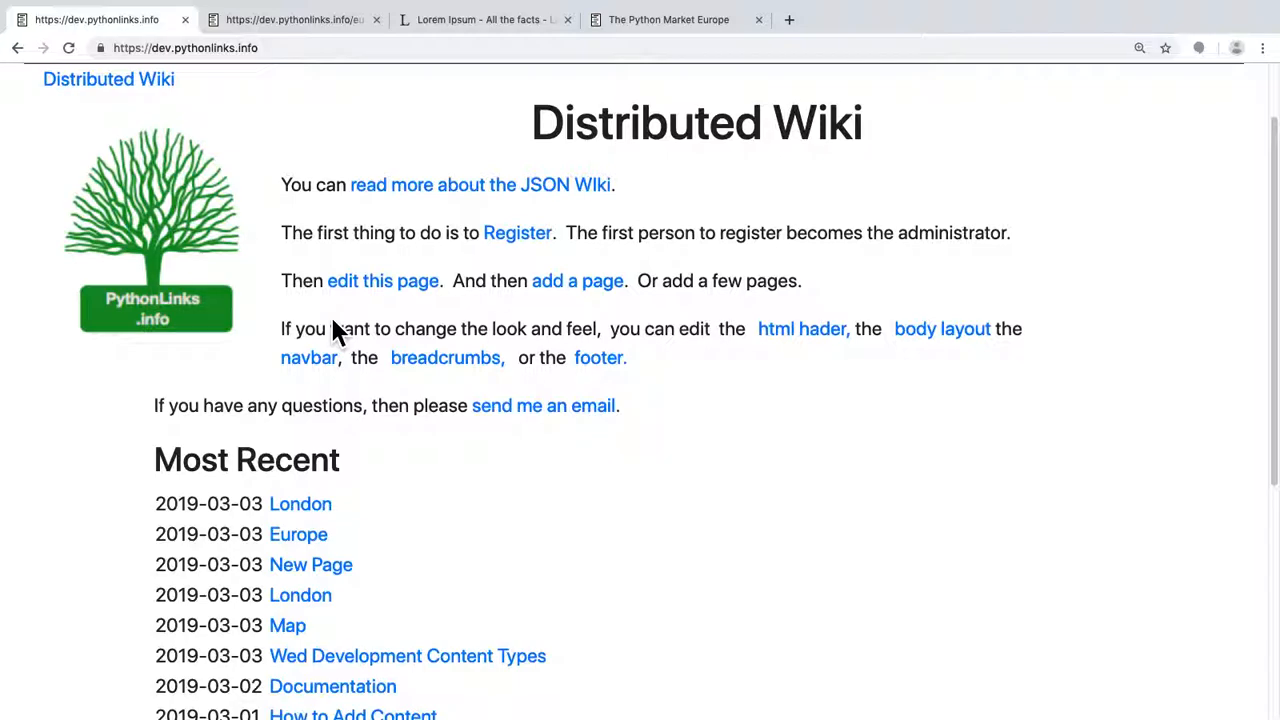
{"action": "scroll", "coordinate": [371, 320], "scroll_direction": "up", "scroll_amount": 2}
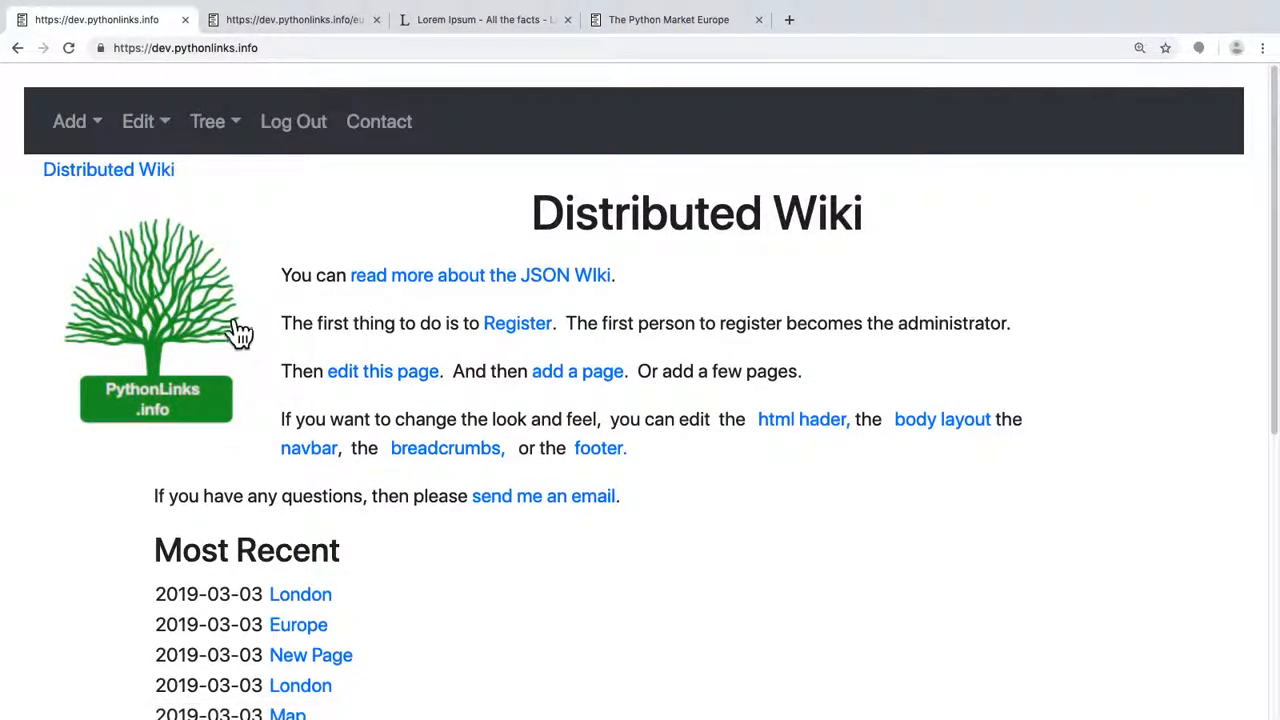
{"action": "left_click", "coordinate": [187, 318]}
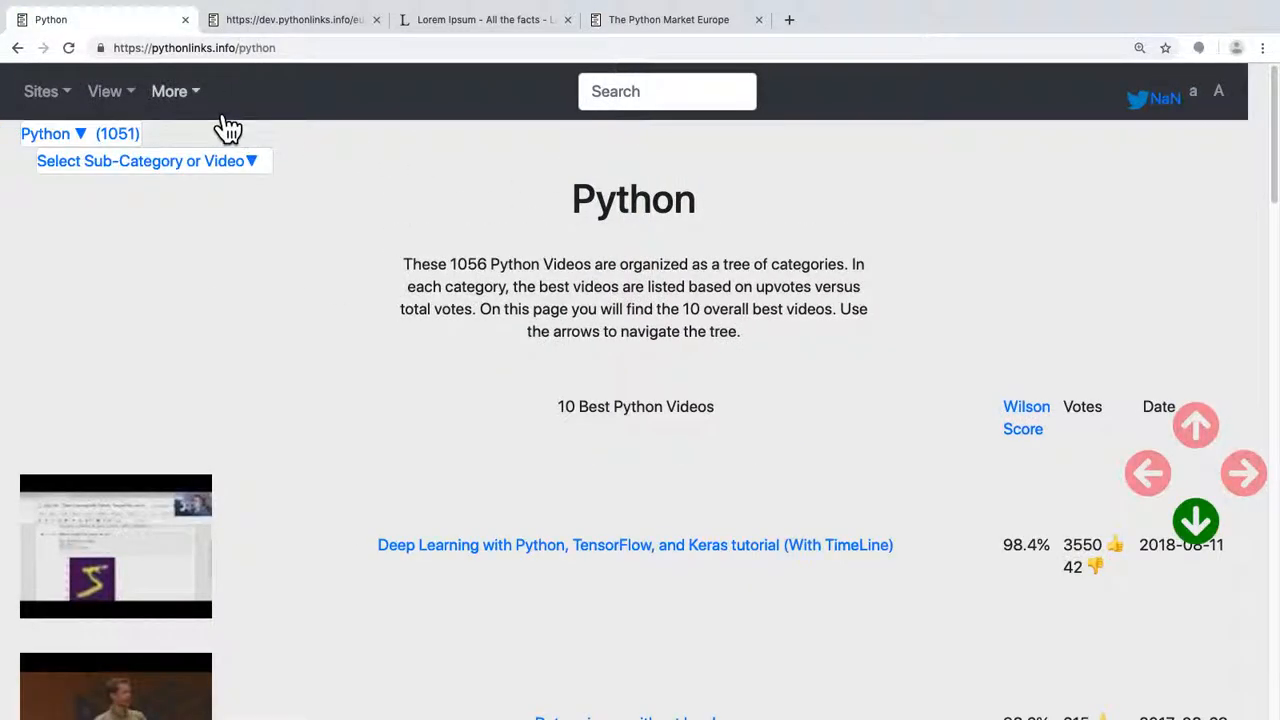
{"action": "left_click", "coordinate": [197, 101]}
{"action": "left_click", "coordinate": [208, 138]}
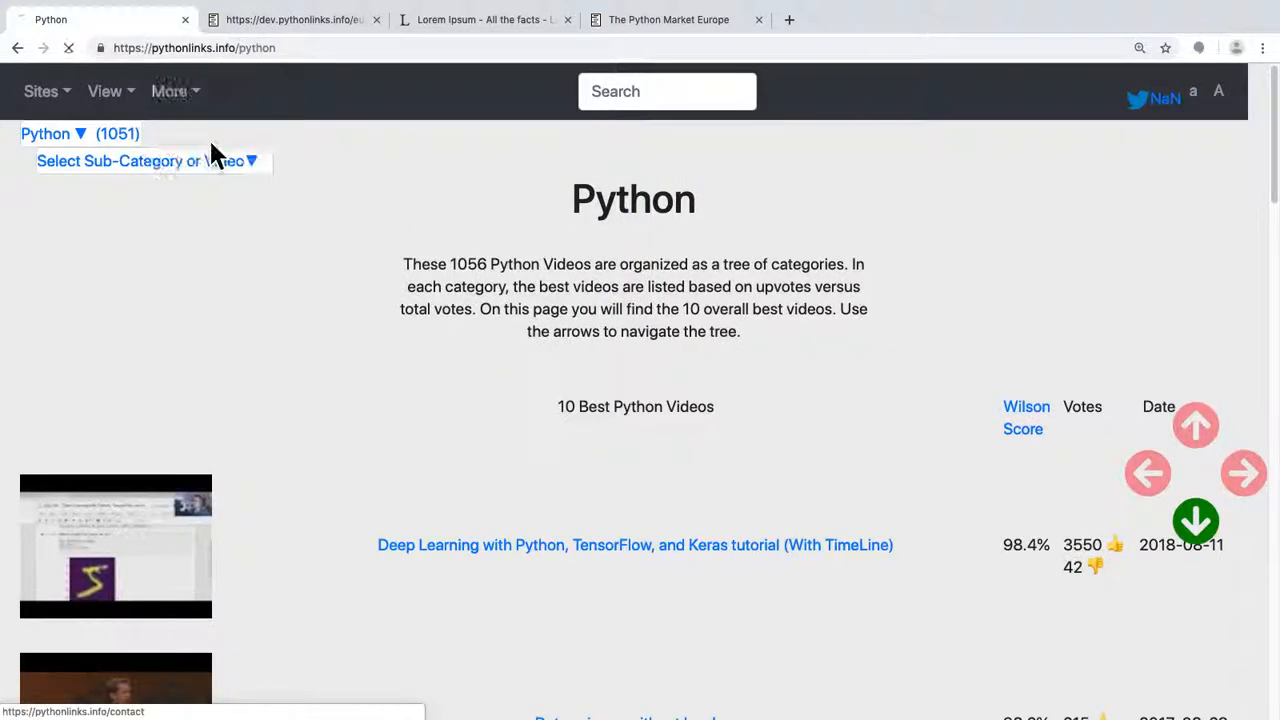
{"action": "scroll", "coordinate": [307, 240], "scroll_direction": "down", "scroll_amount": 1}
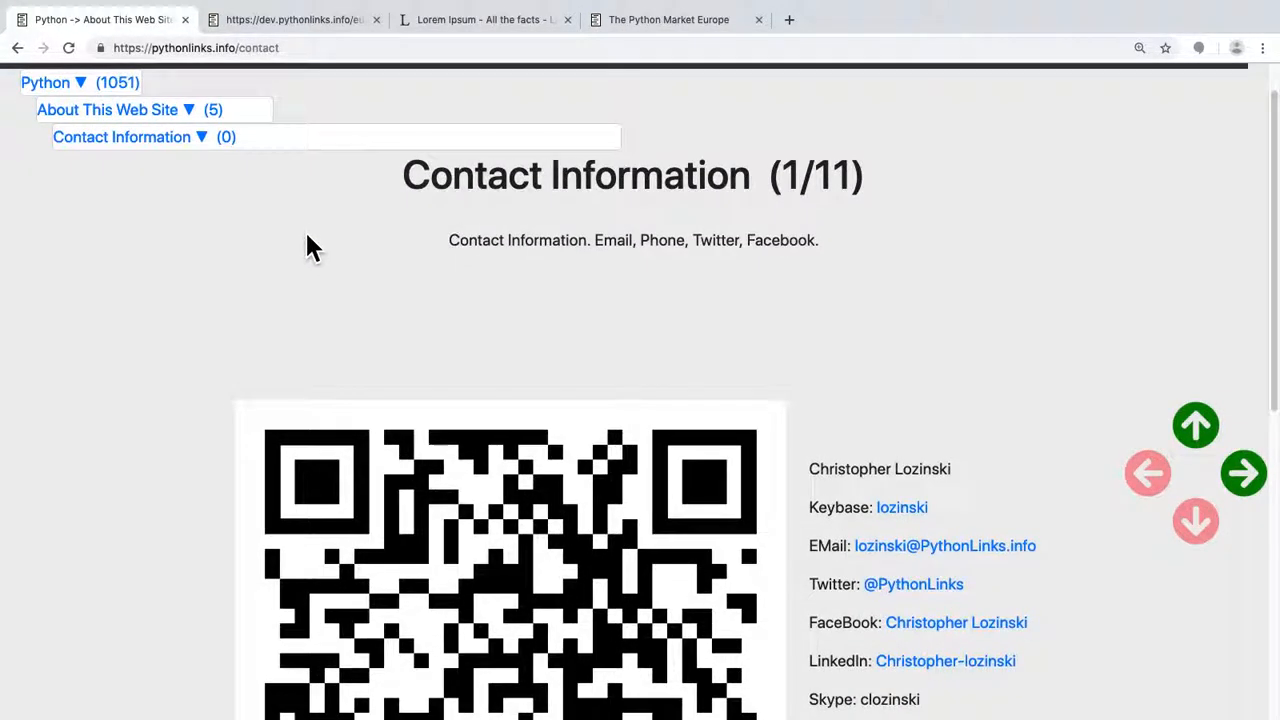
{"action": "scroll", "coordinate": [247, 218], "scroll_direction": "down", "scroll_amount": 1}
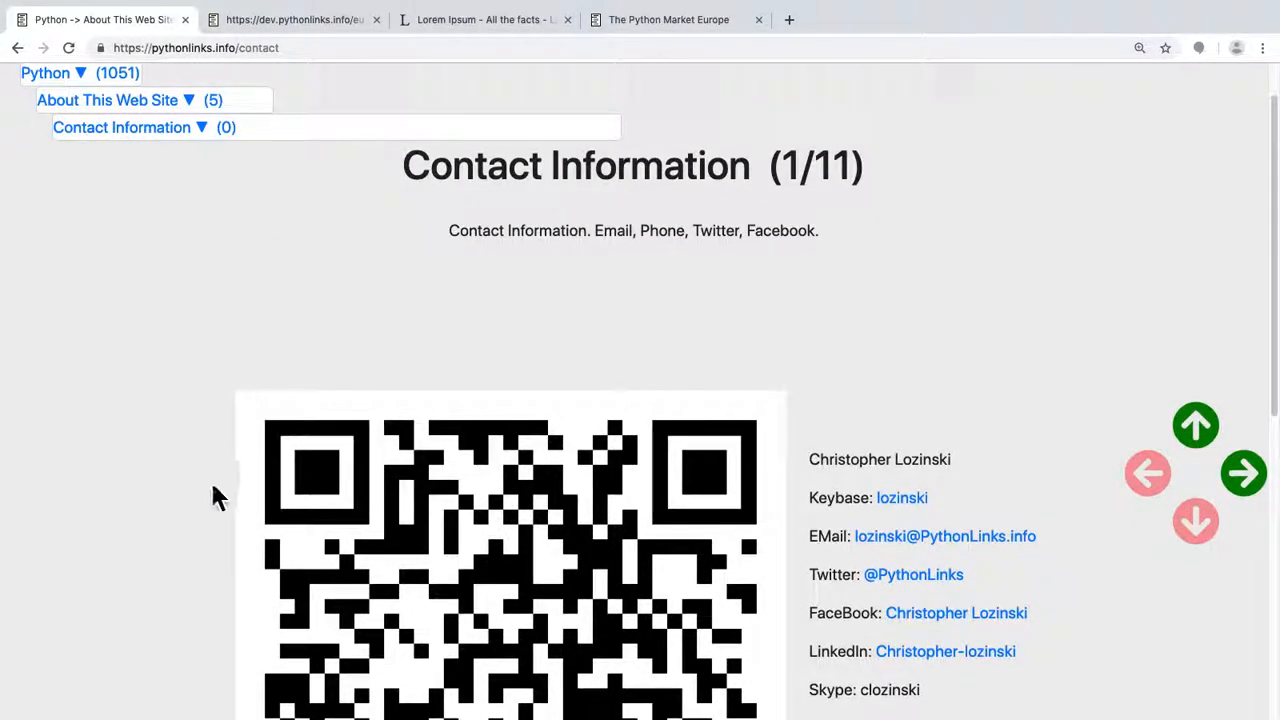